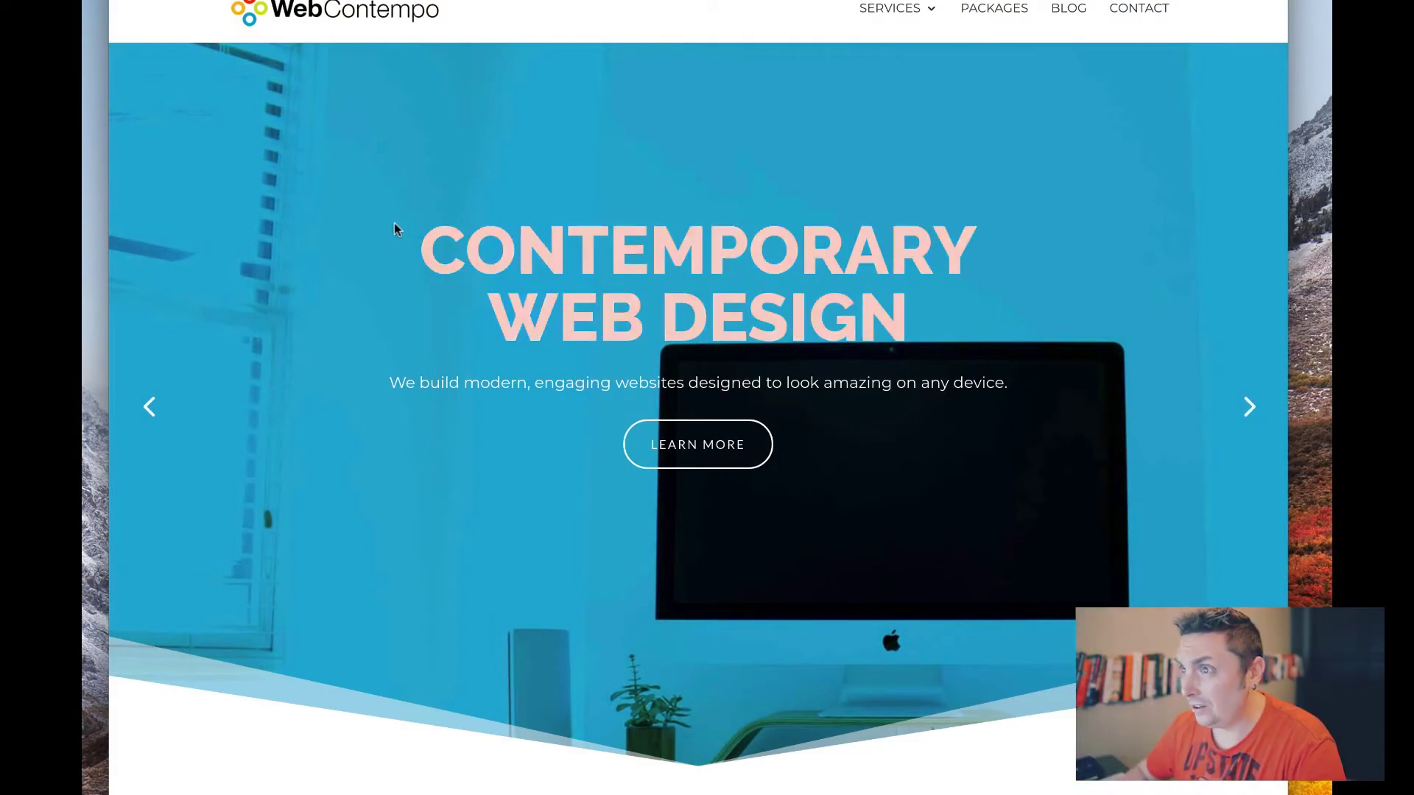
# - Try out the stages of the Process accordion on the WebContempo homepage and open Item 1 of the demo accordion
pyautogui.scroll(-3, 395, 333)
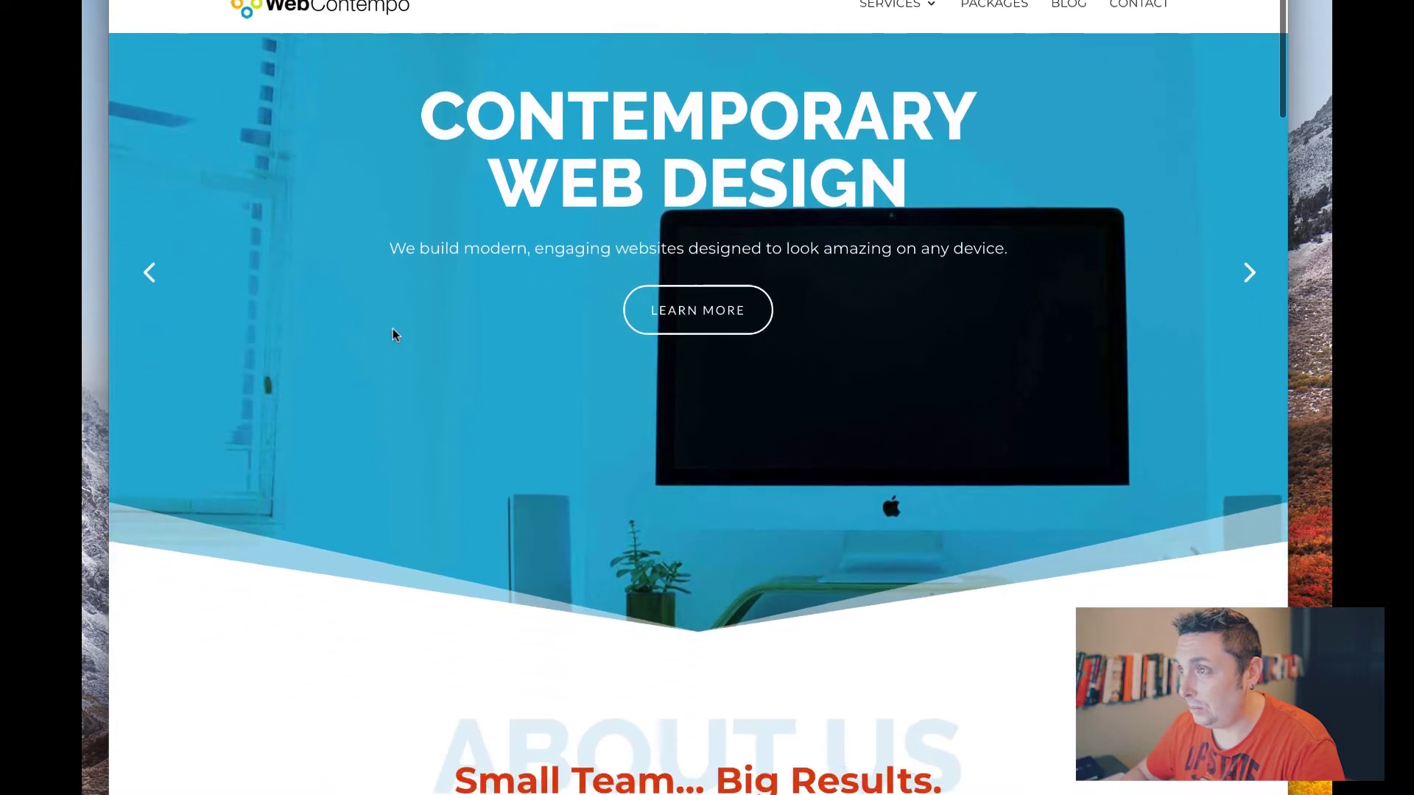
pyautogui.scroll(3, 395, 334)
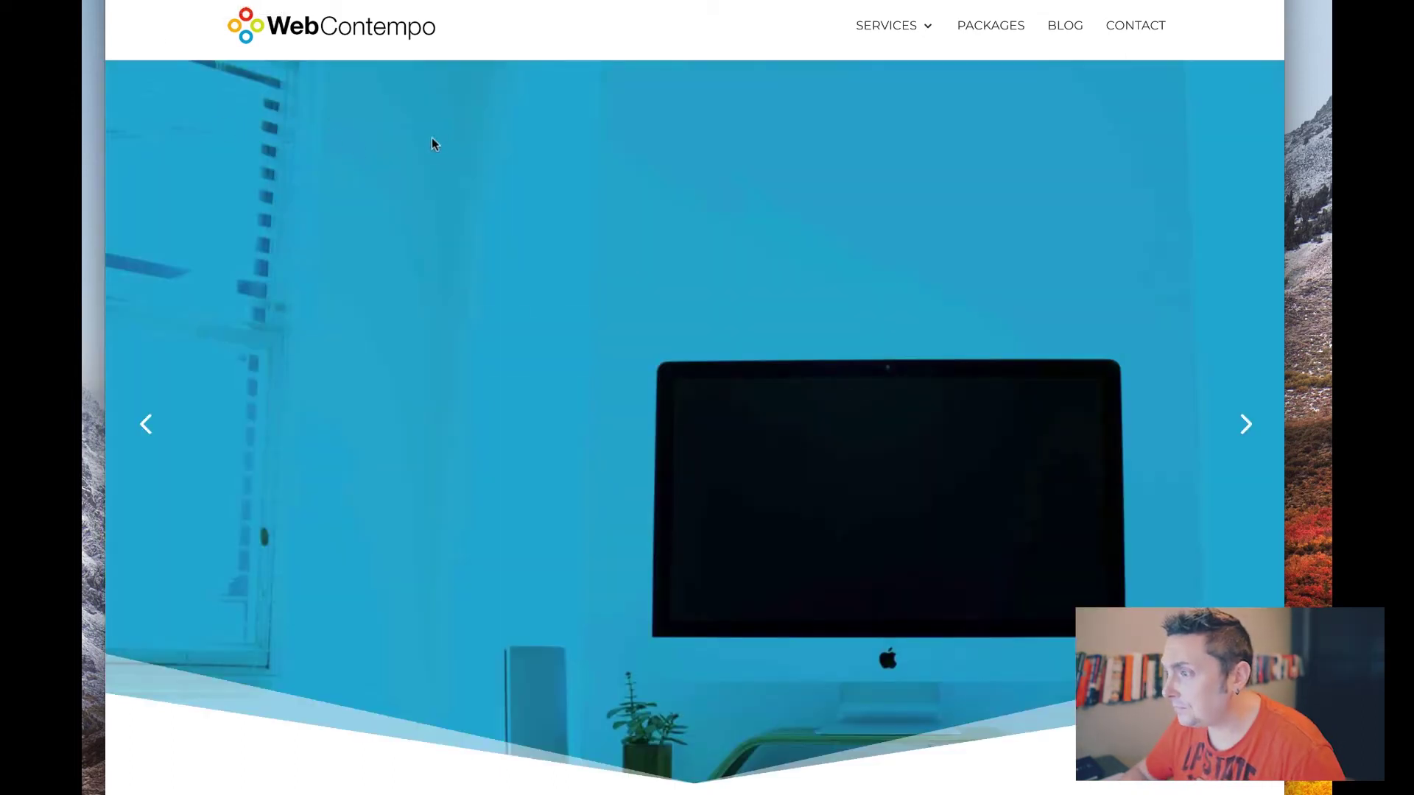
pyautogui.scroll(-7, 577, 256)
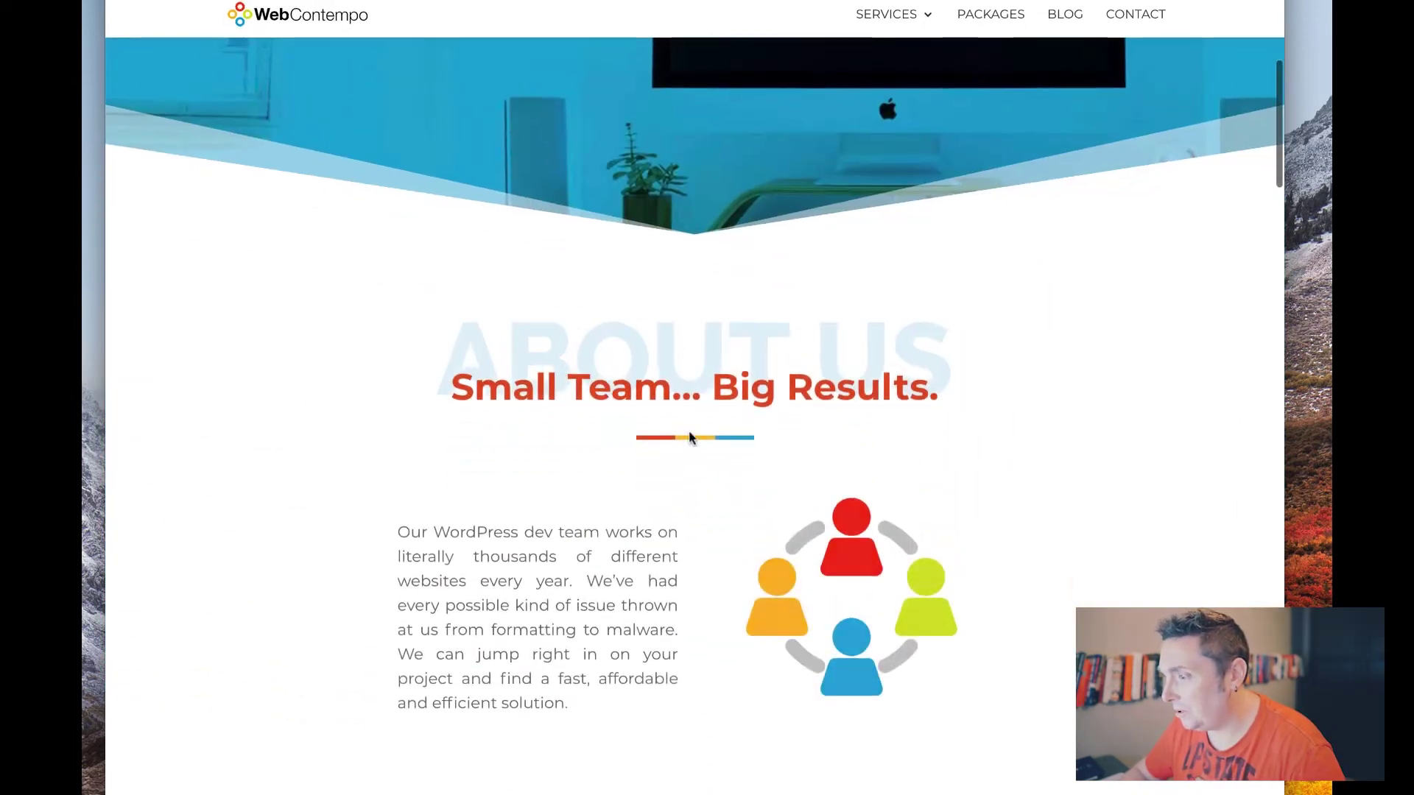
pyautogui.scroll(-15, 495, 402)
pyautogui.scroll(13, 495, 402)
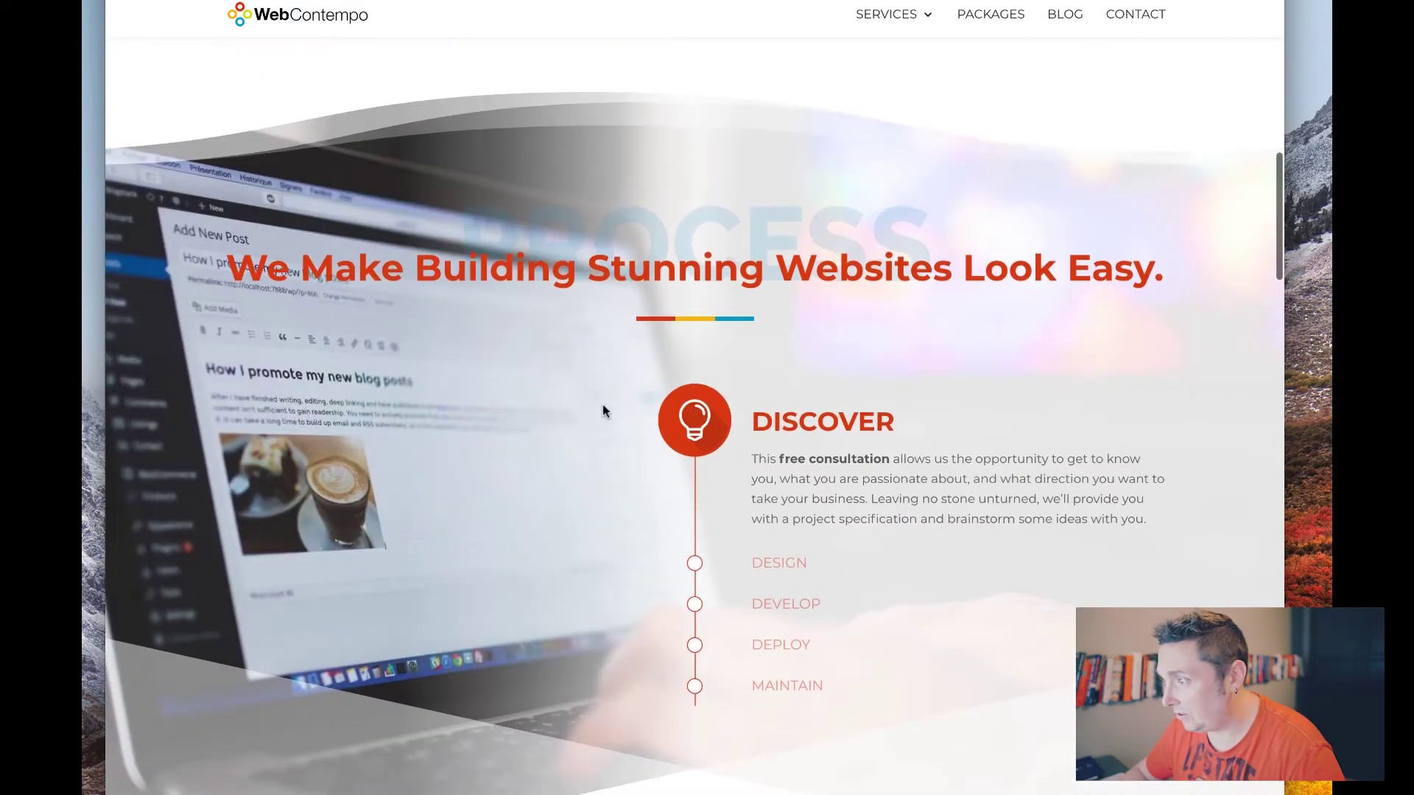
pyautogui.click(696, 565)
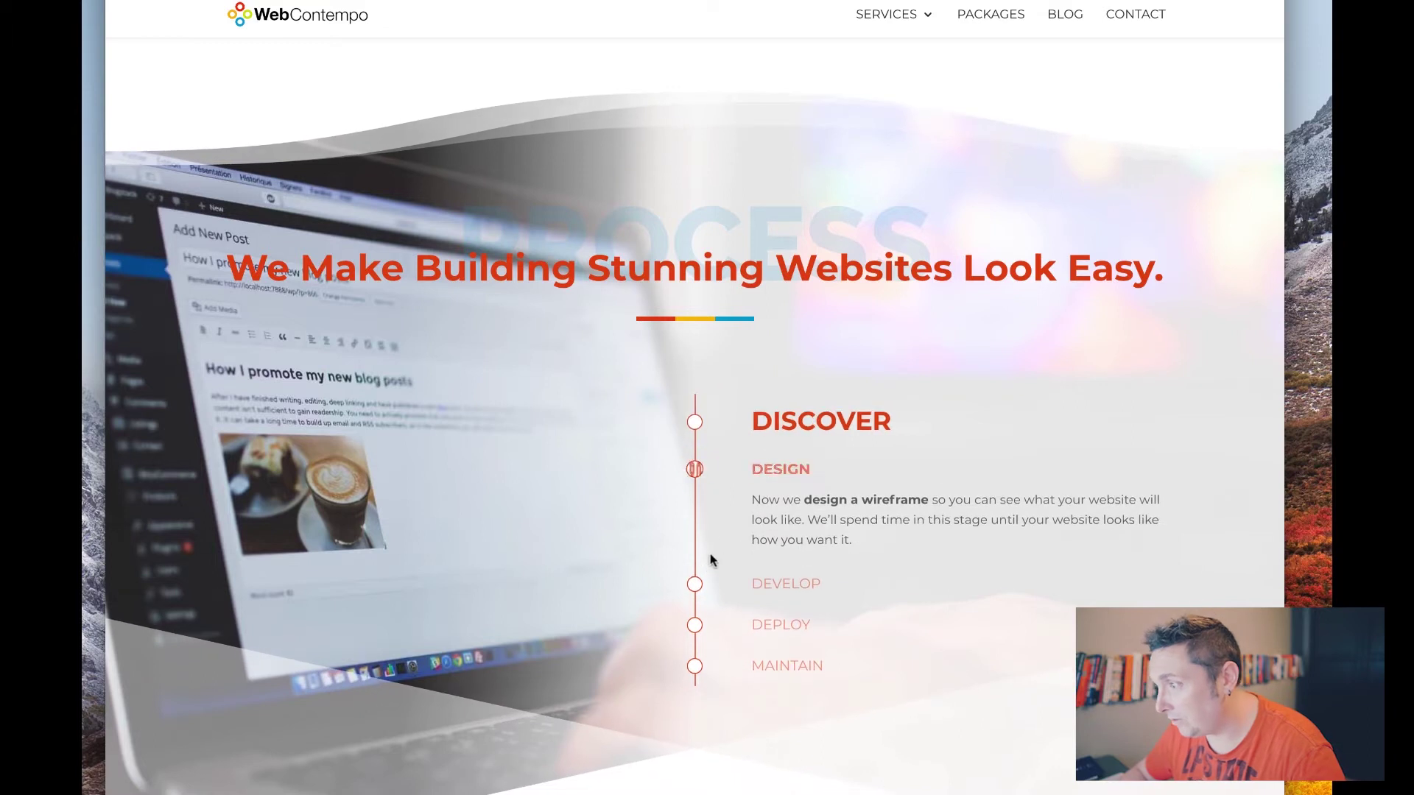
pyautogui.click(692, 417)
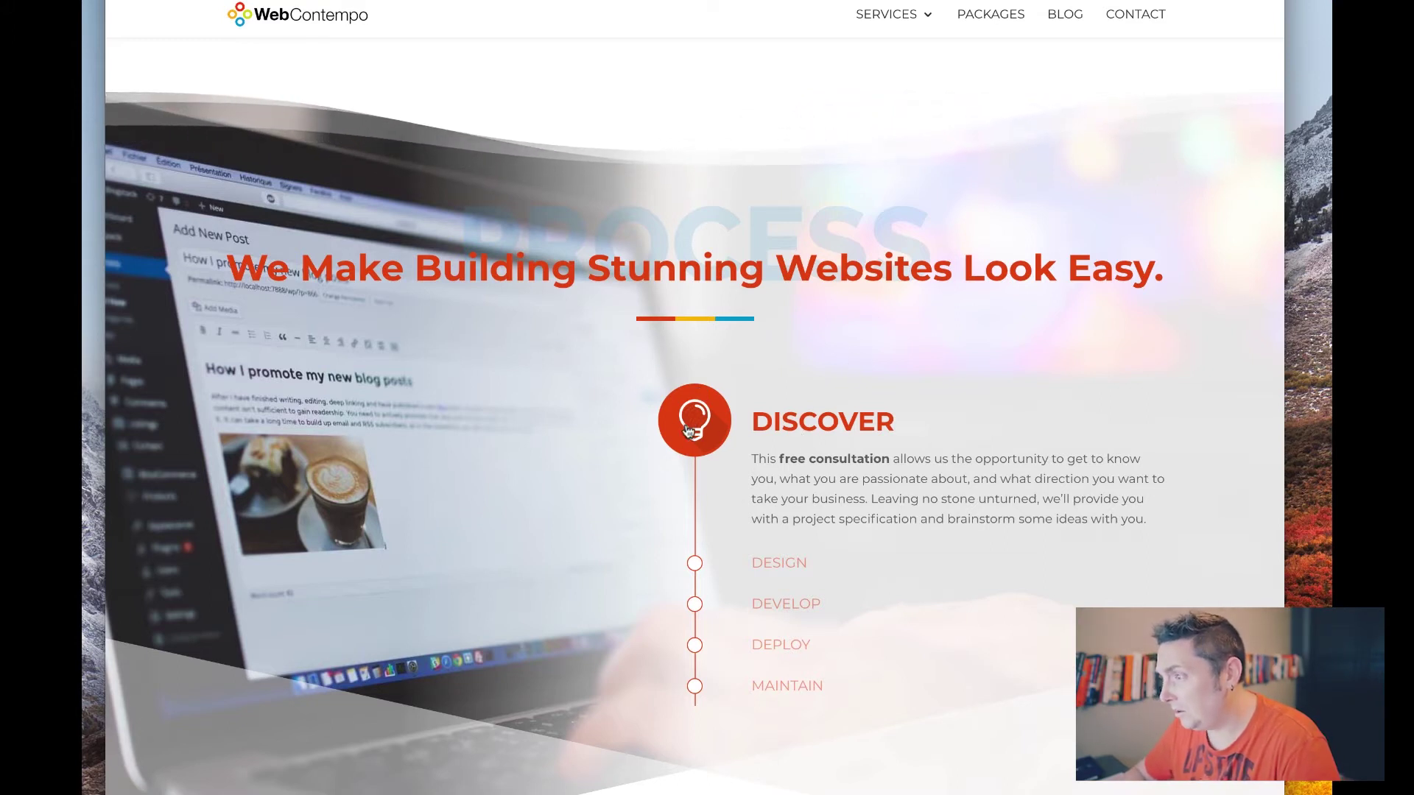
pyautogui.click(694, 566)
pyautogui.click(695, 586)
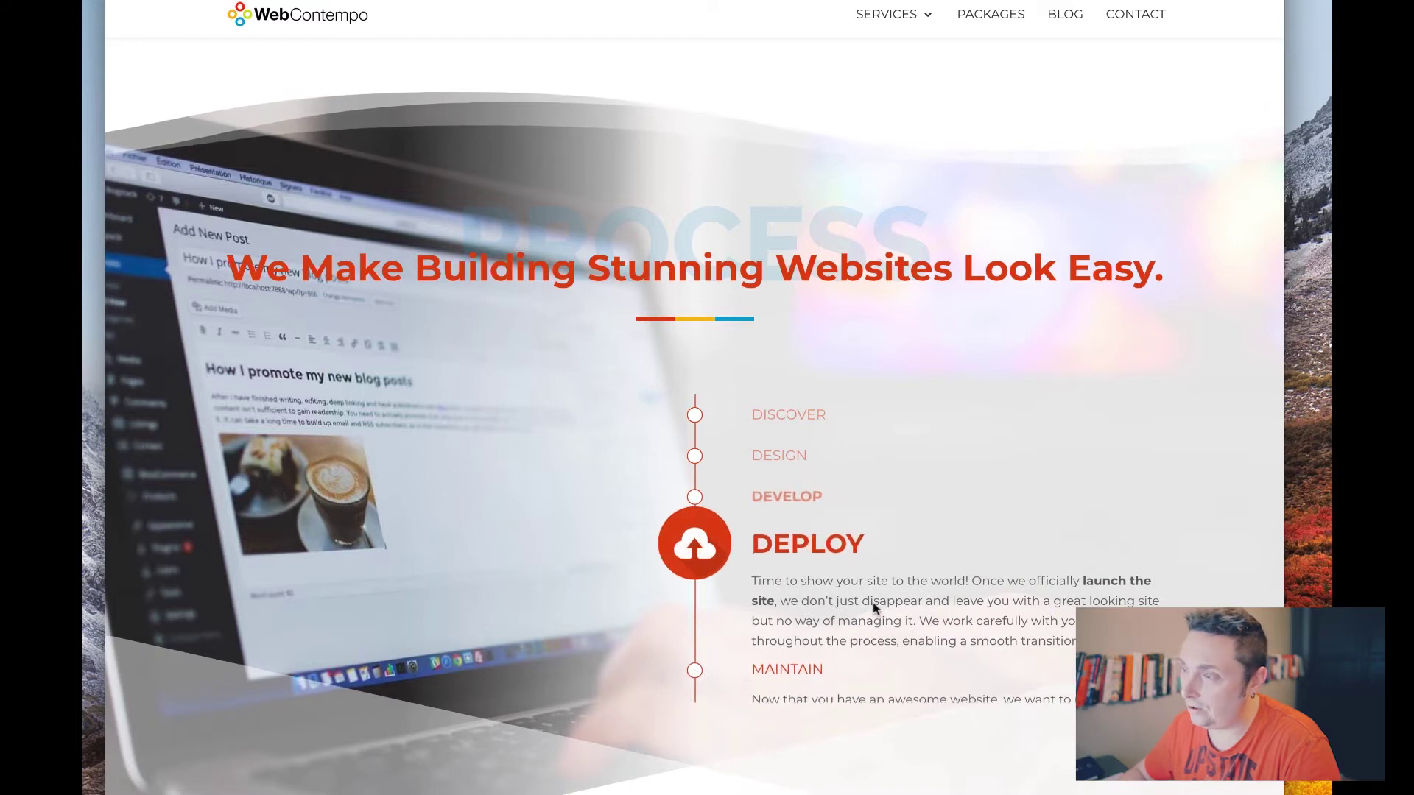
pyautogui.click(695, 674)
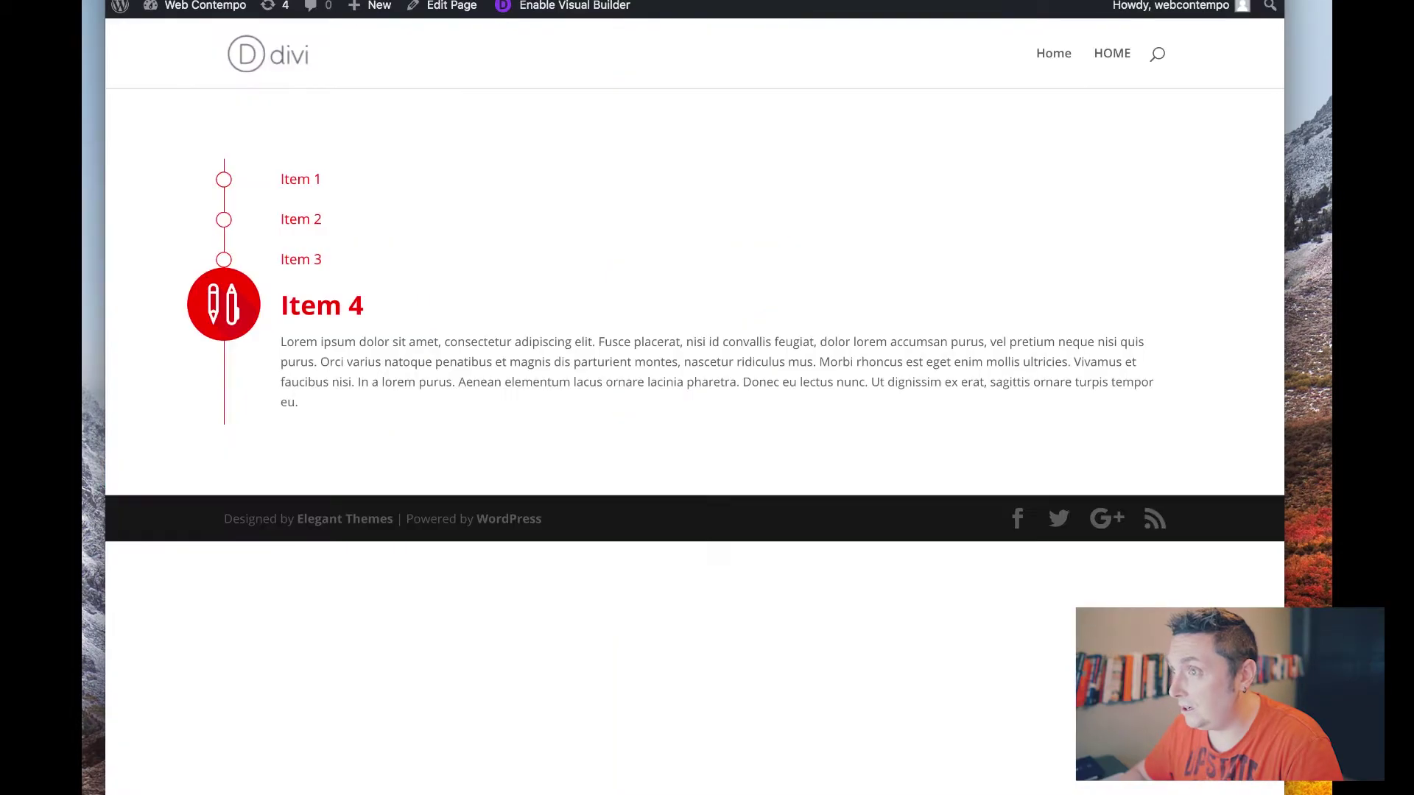
pyautogui.click(230, 182)
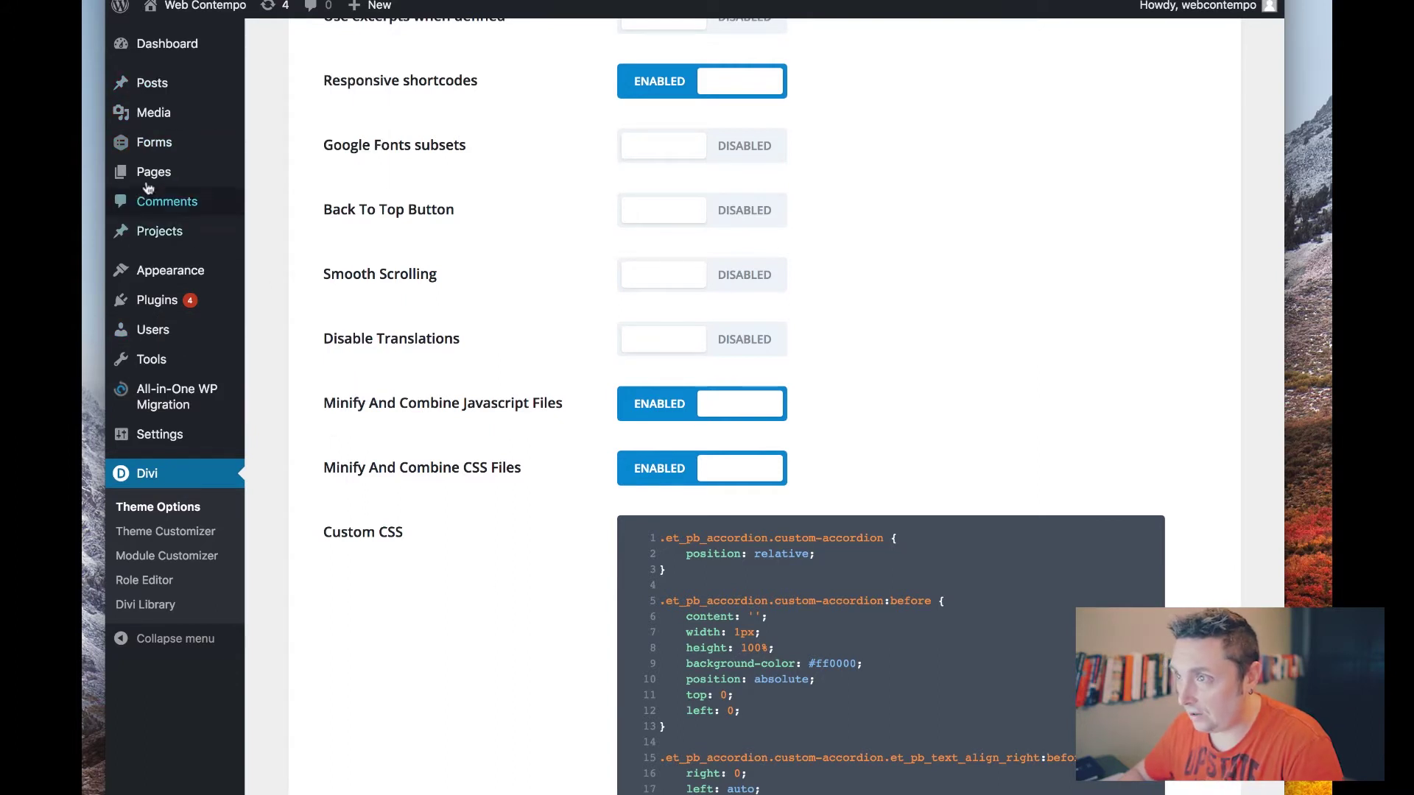
# - View the modules available for insertion on the HOME page and dismiss the list without adding one
pyautogui.moveTo(234, 177)
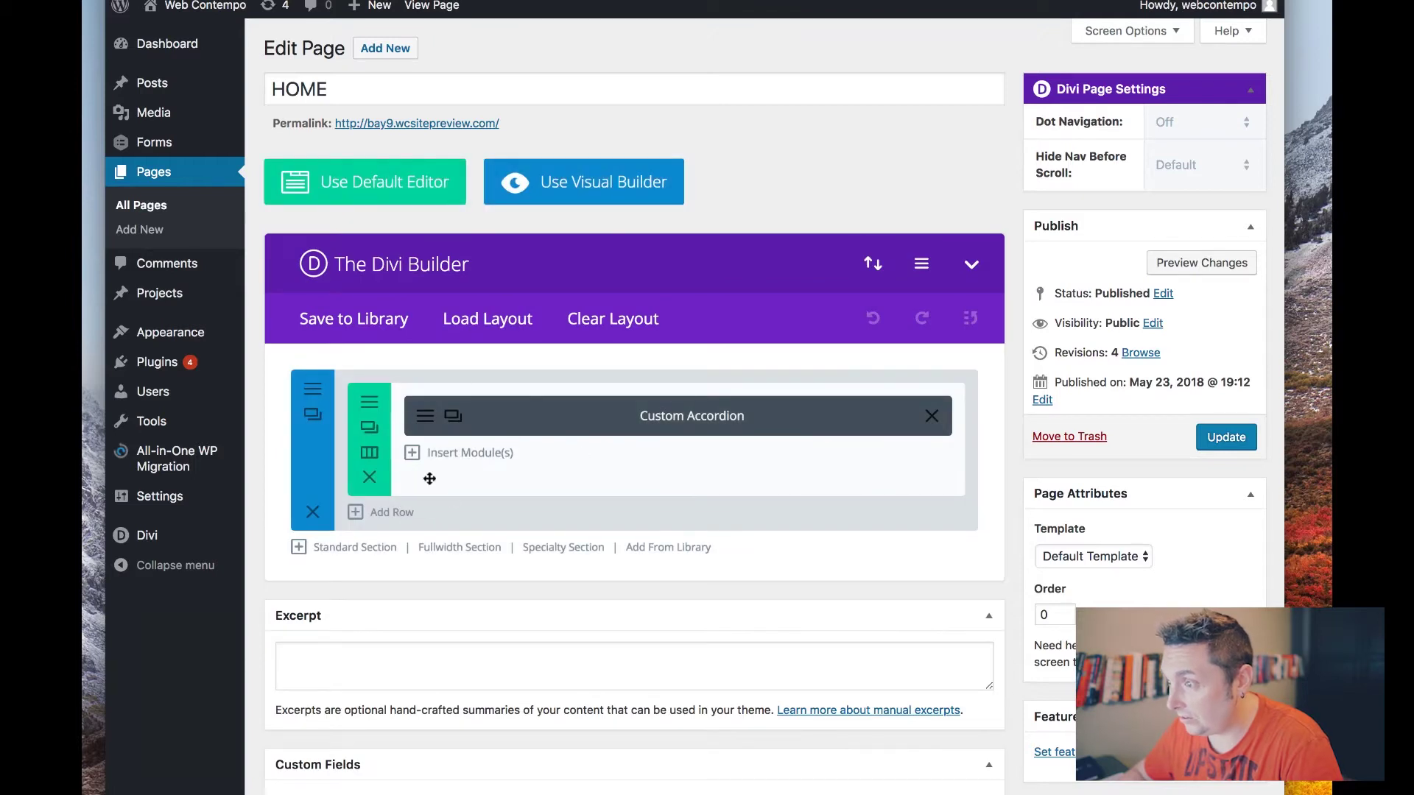
pyautogui.click(470, 453)
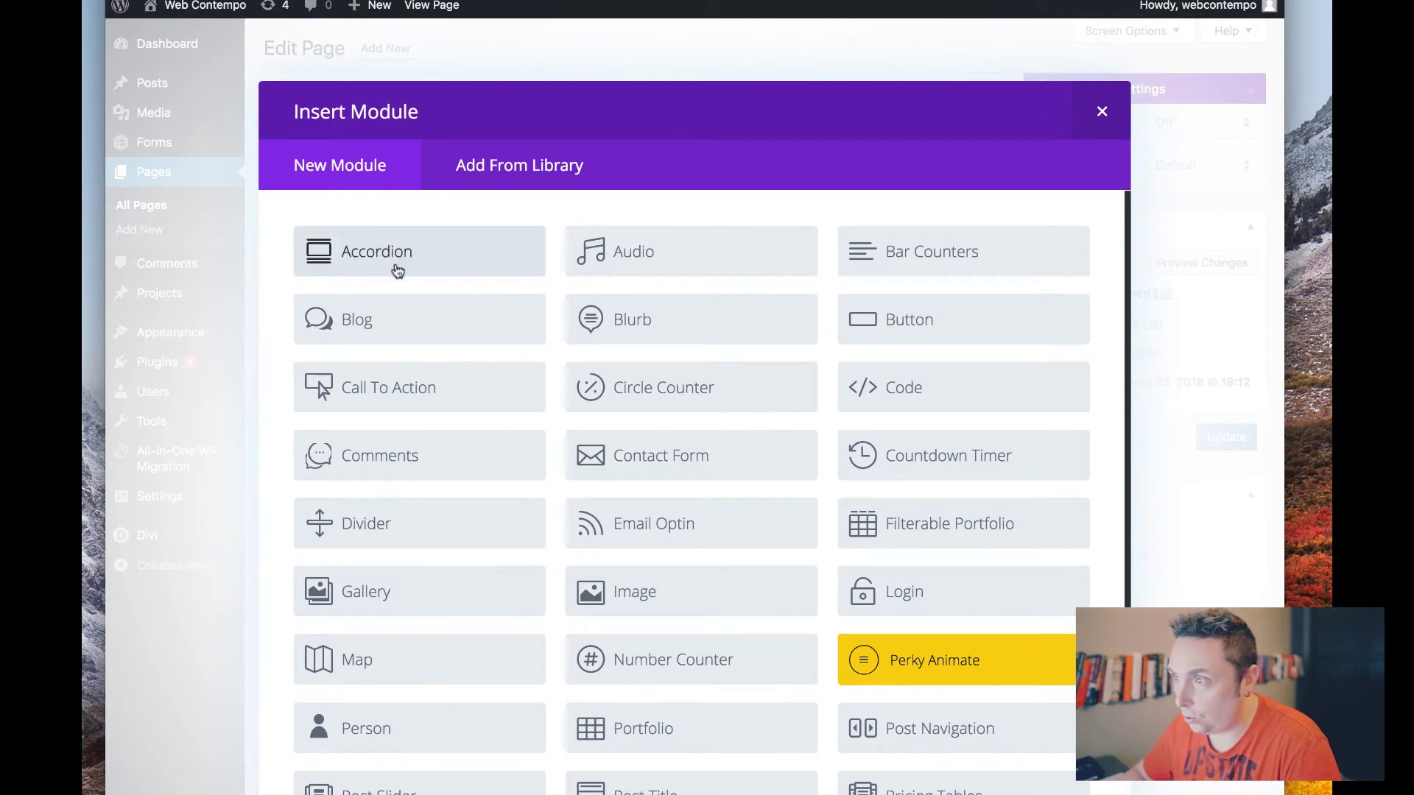
pyautogui.click(1102, 112)
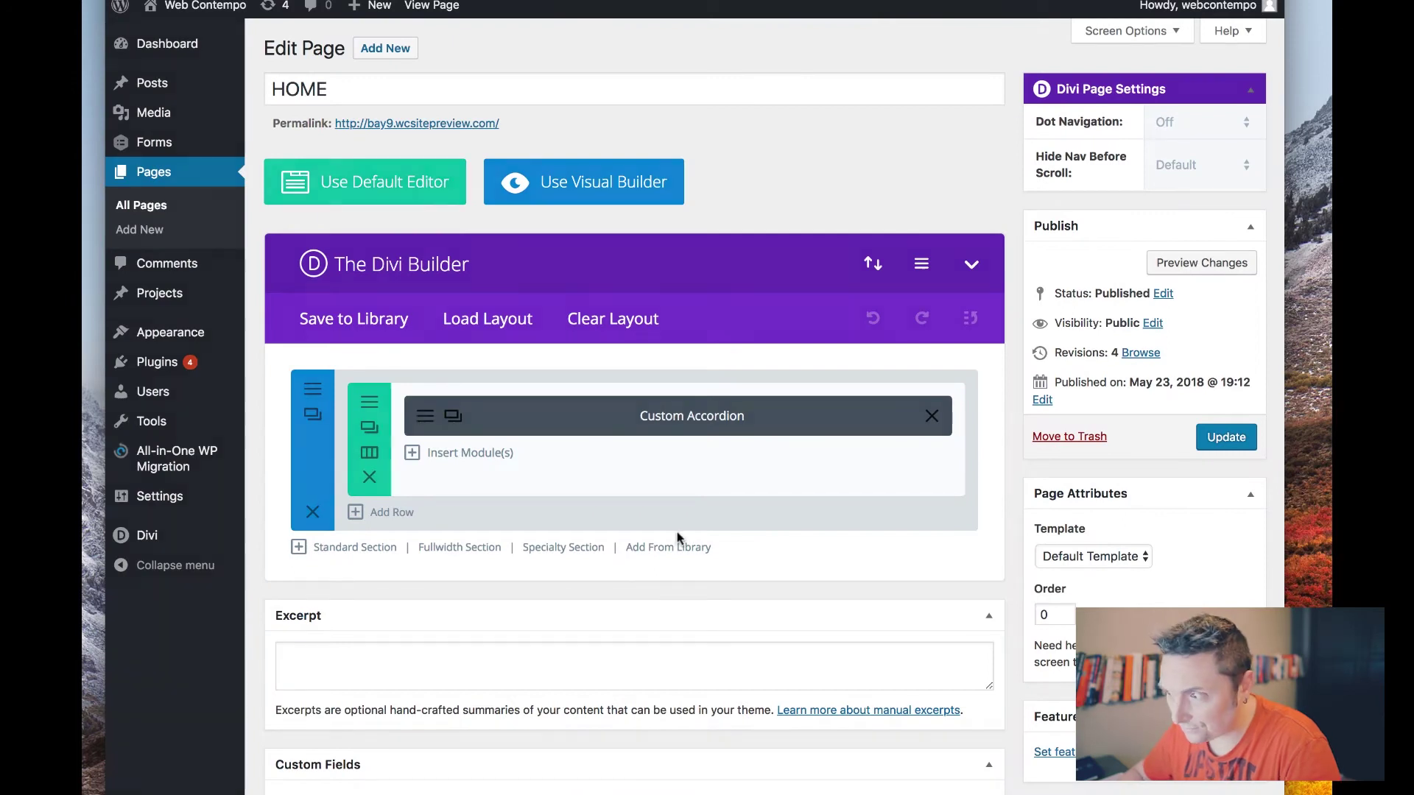
# - Open the Custom Accordion module's settings and review its content items and design options
pyautogui.click(425, 417)
pyautogui.scroll(-3, 844, 542)
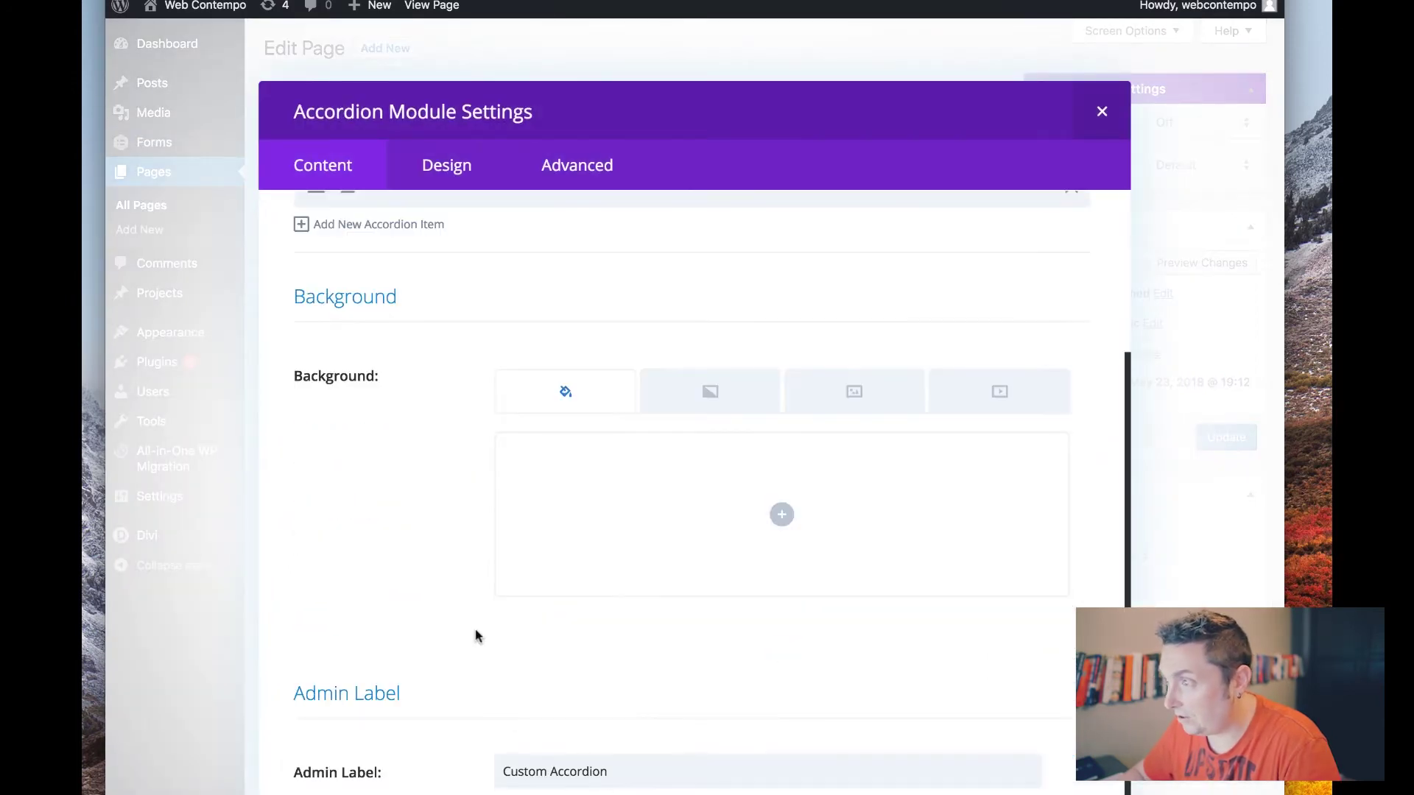
pyautogui.scroll(3, 545, 634)
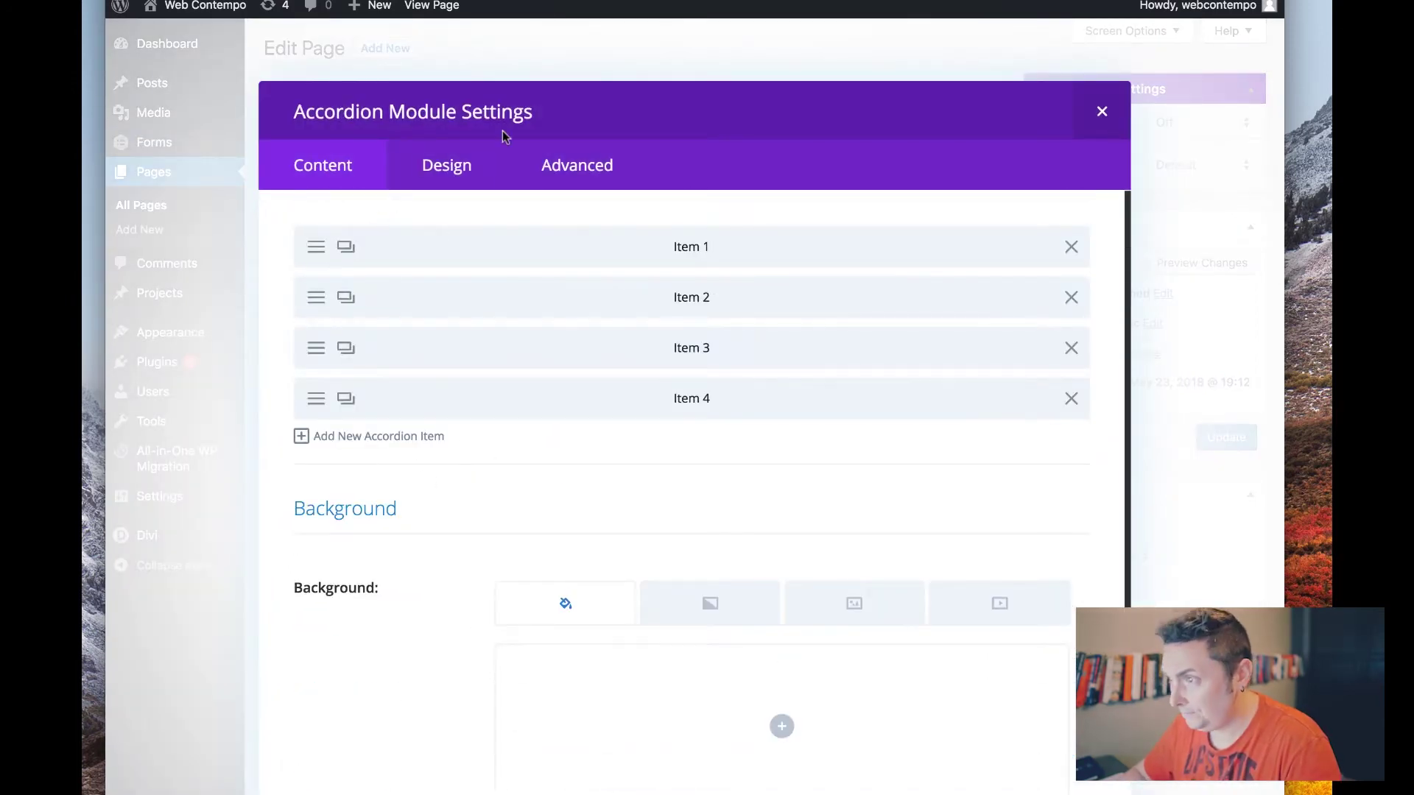
pyautogui.click(442, 168)
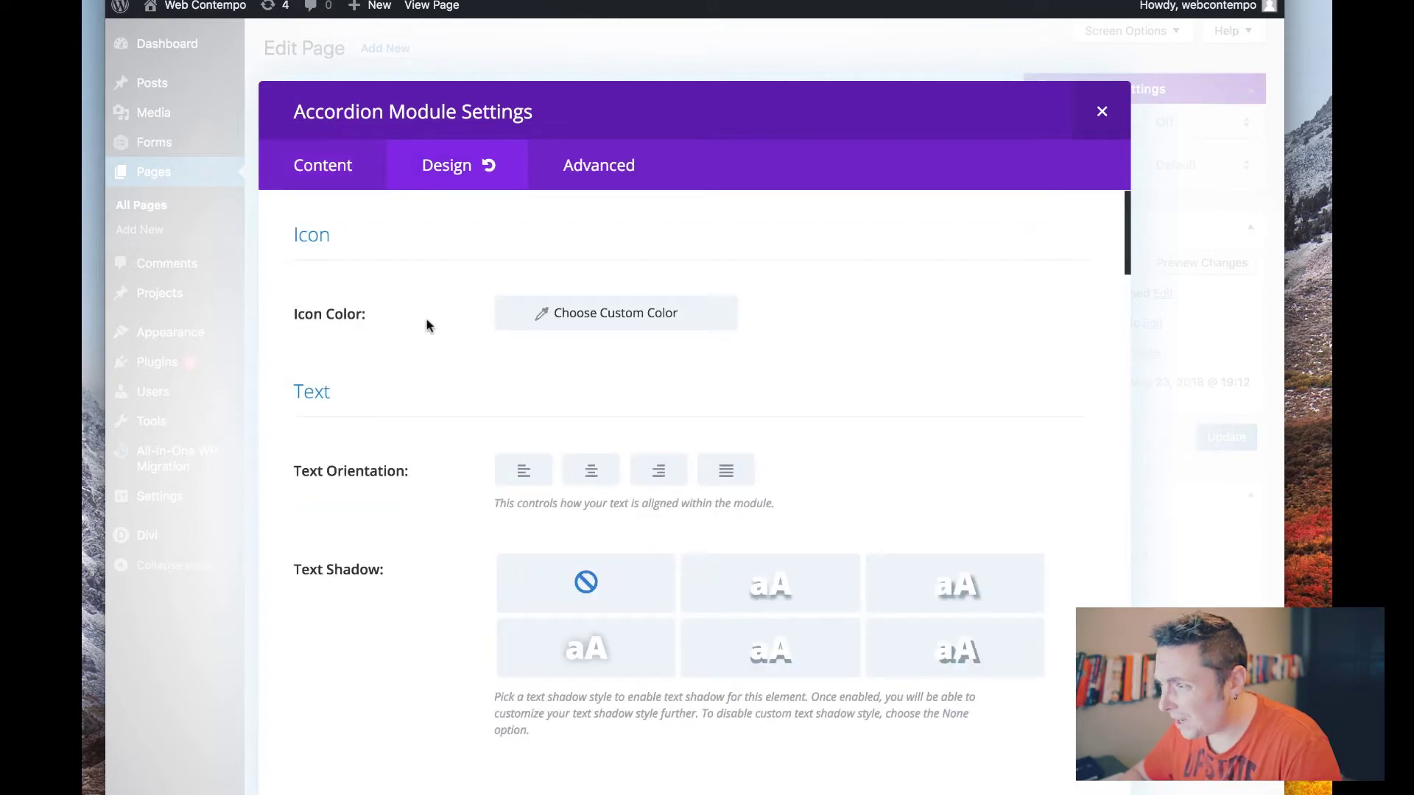
pyautogui.scroll(-15, 427, 335)
pyautogui.scroll(-20, 421, 346)
pyautogui.scroll(20, 415, 347)
# - Examine the accordion module's CSS class and its custom CSS fields in the advanced settings
pyautogui.click(563, 177)
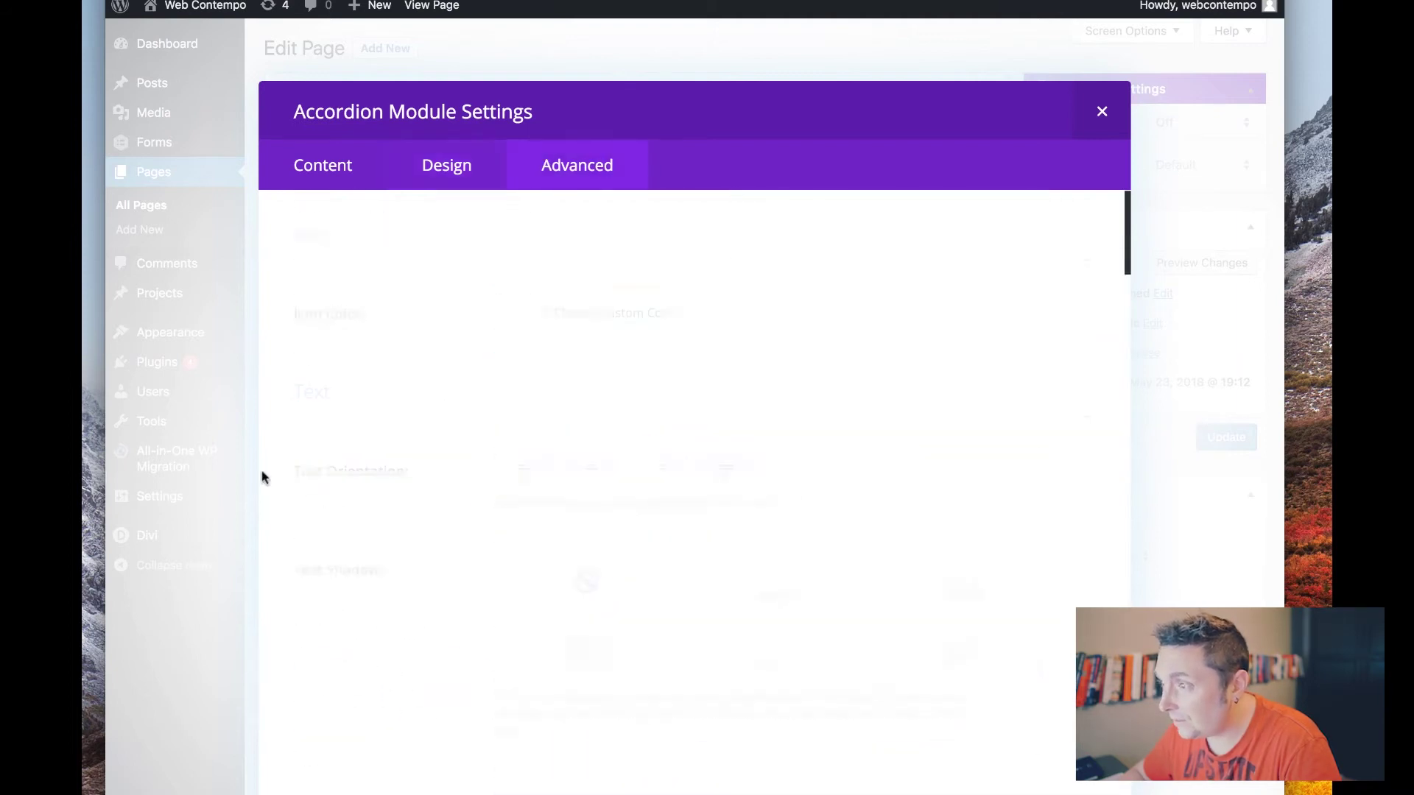
pyautogui.click(320, 373)
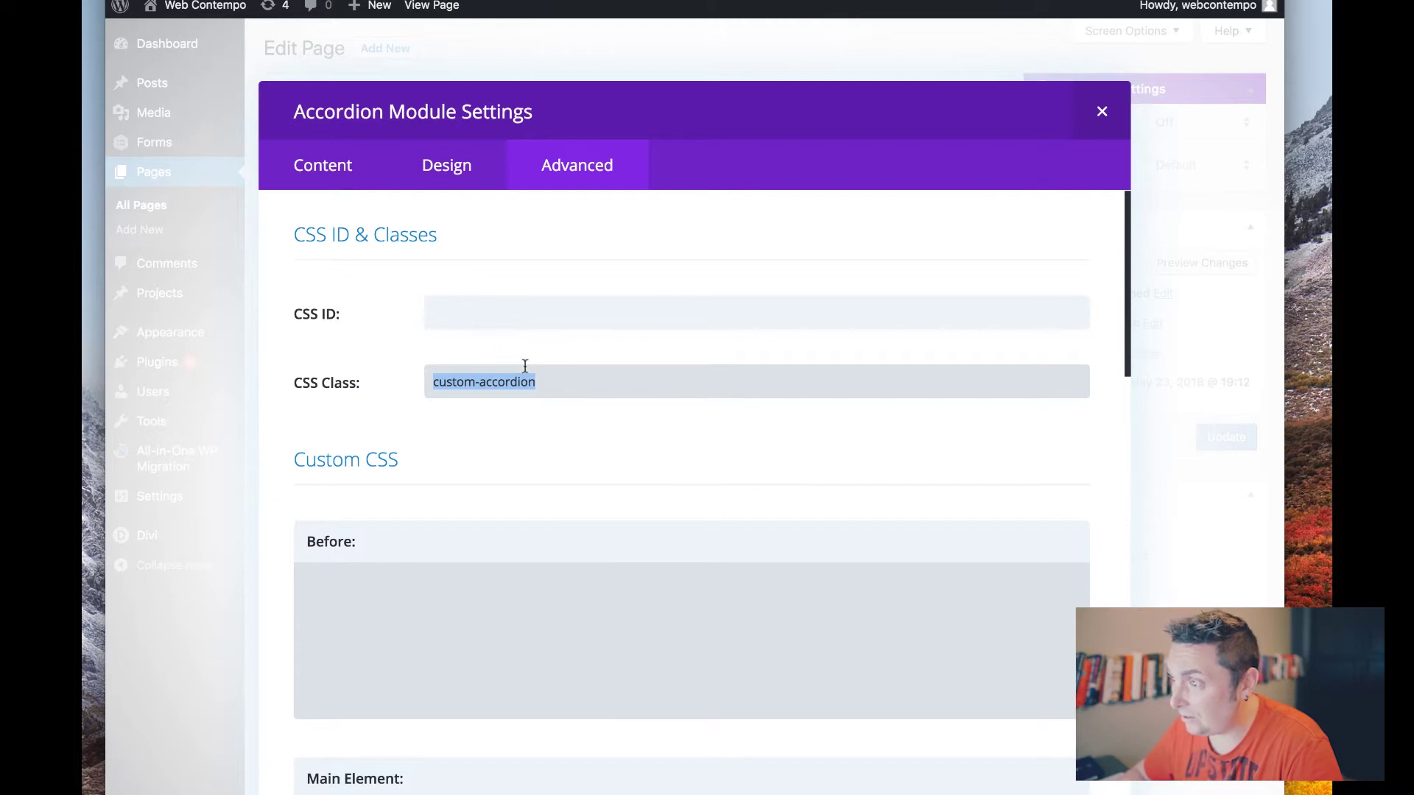
pyautogui.click(505, 388)
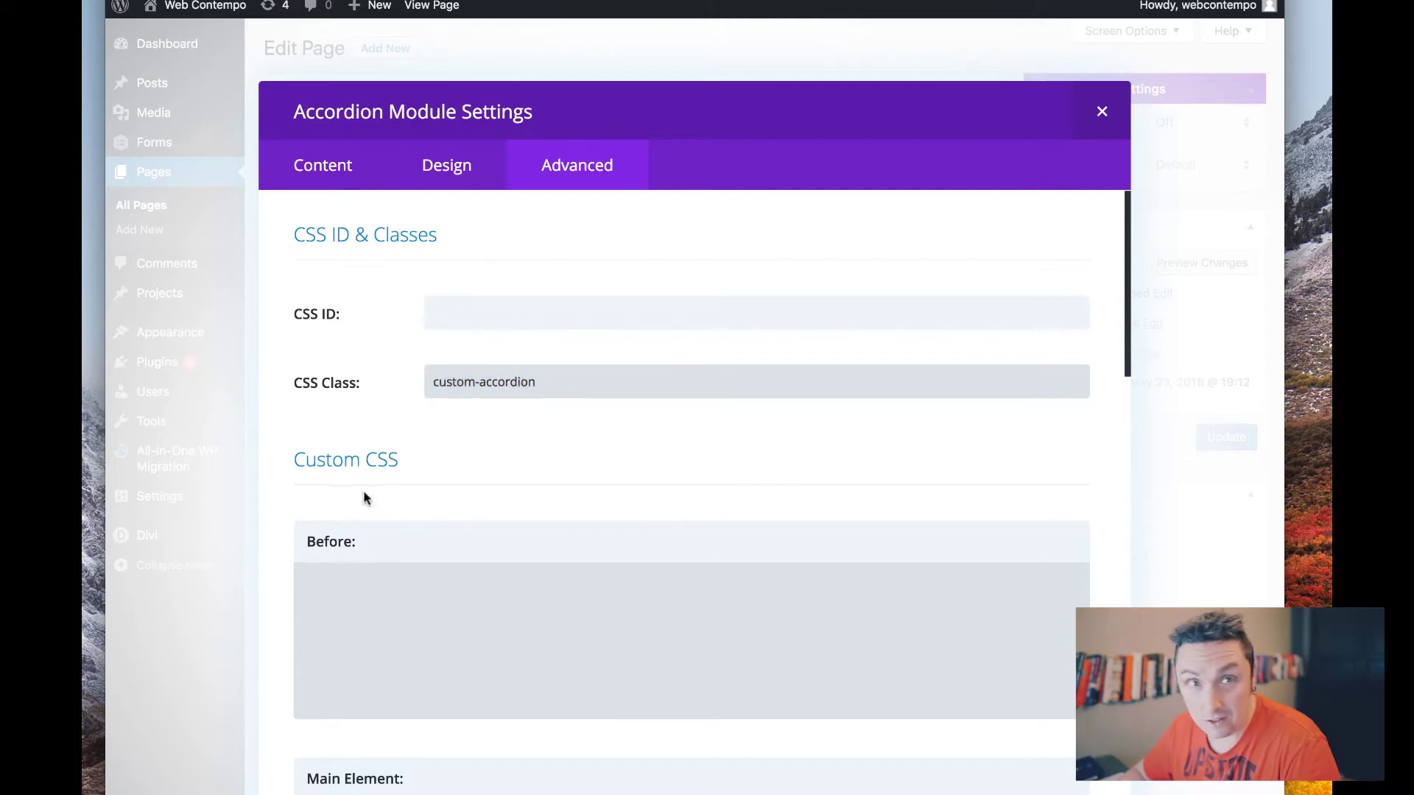
pyautogui.scroll(-4, 366, 497)
pyautogui.scroll(2, 365, 492)
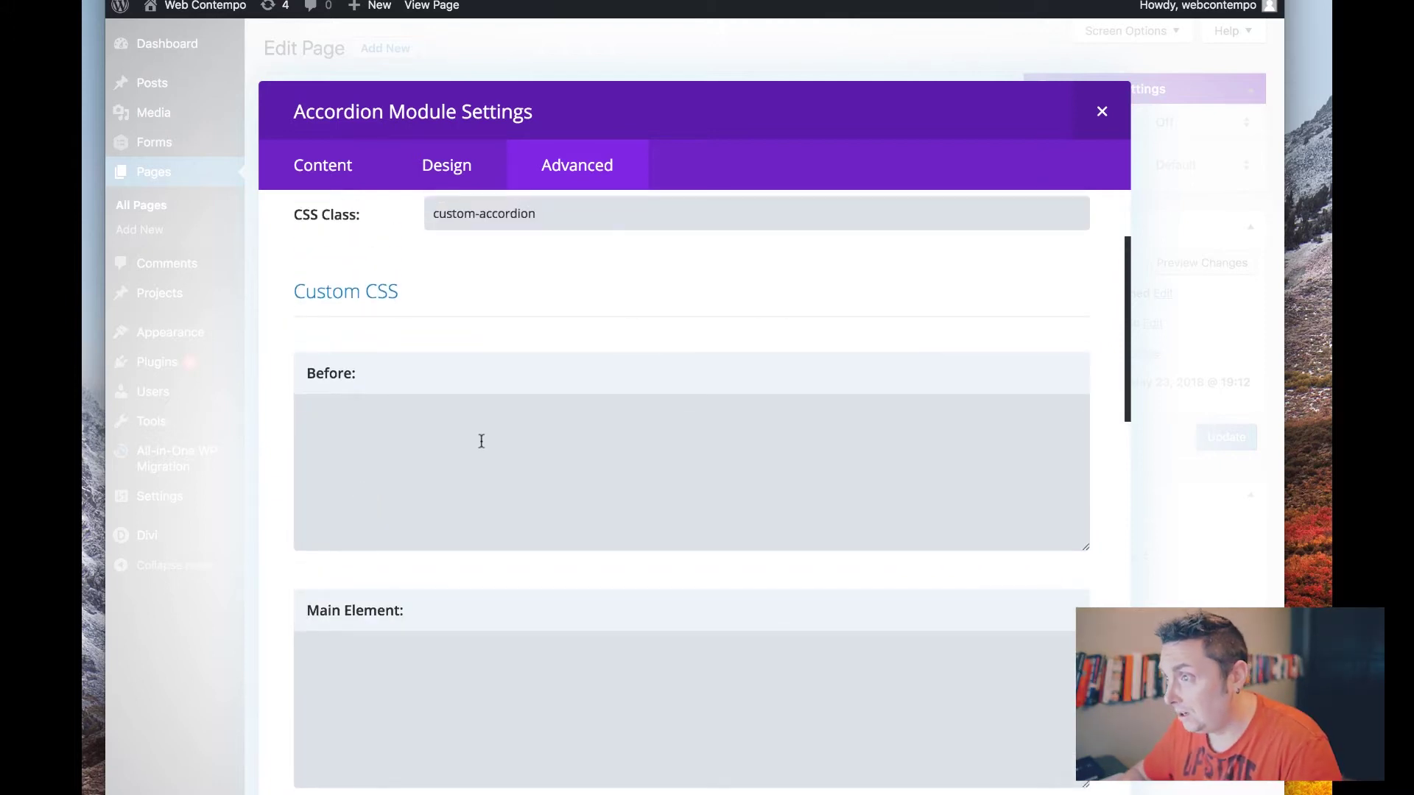
pyautogui.scroll(3, 482, 443)
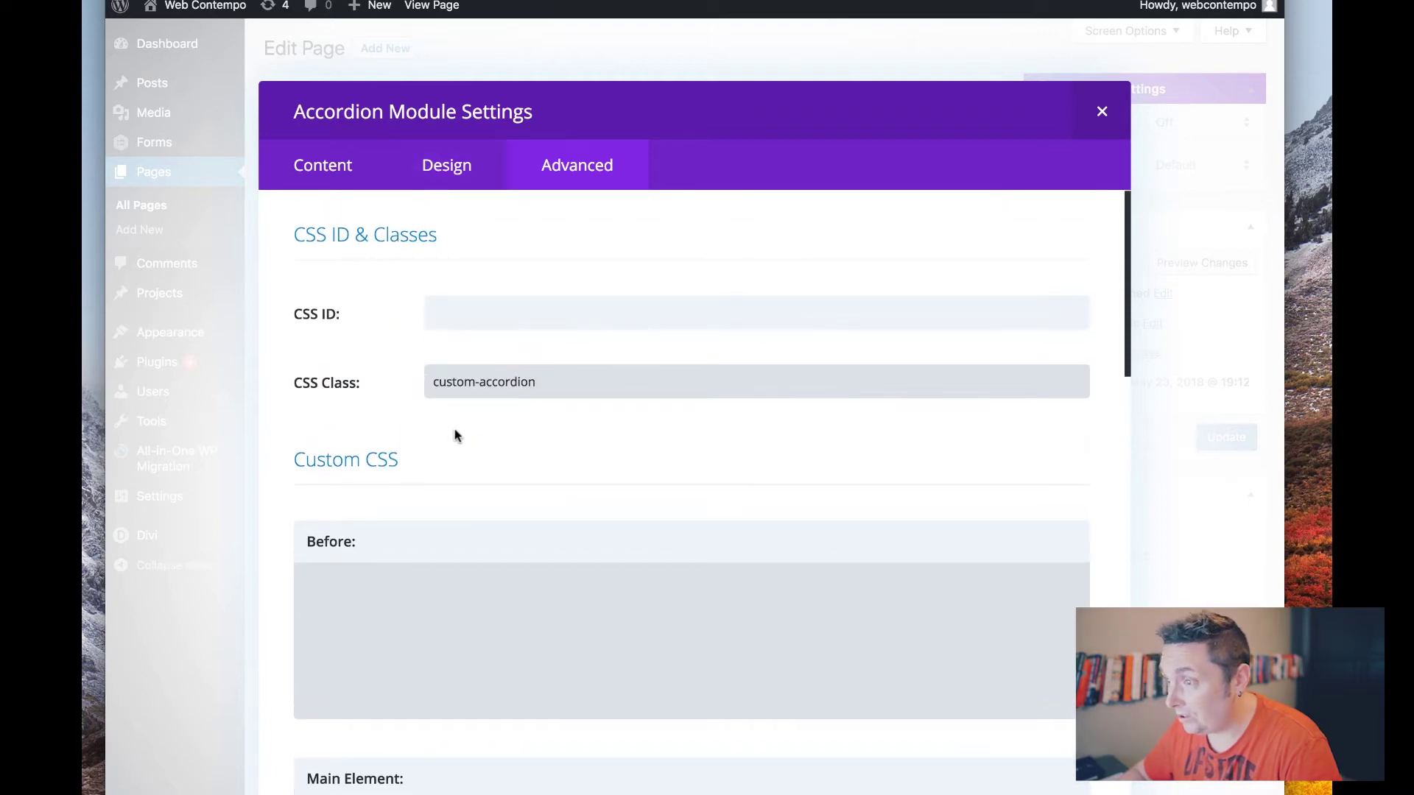
# - Open the settings of accordion Item 1 and review its title and body content
pyautogui.click(349, 174)
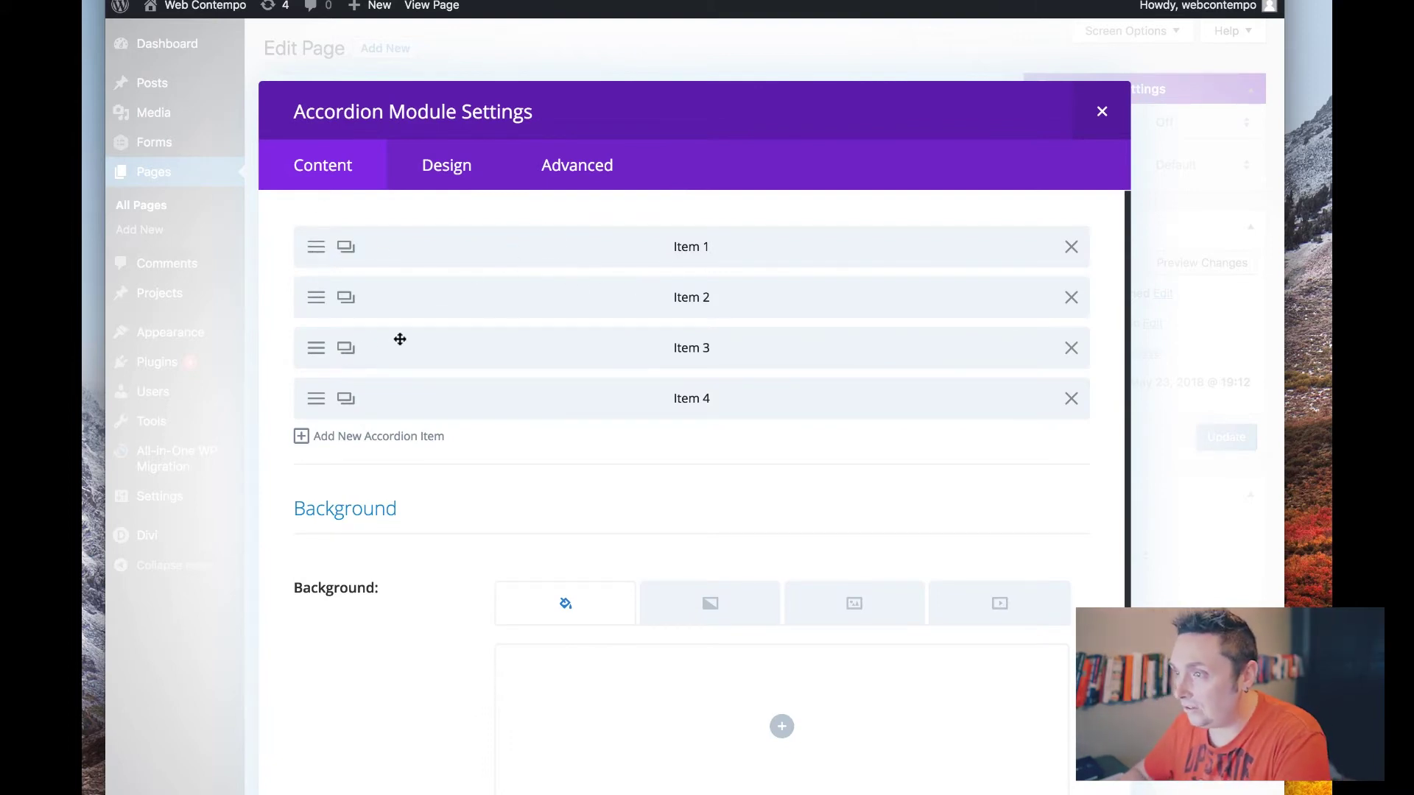
pyautogui.click(309, 252)
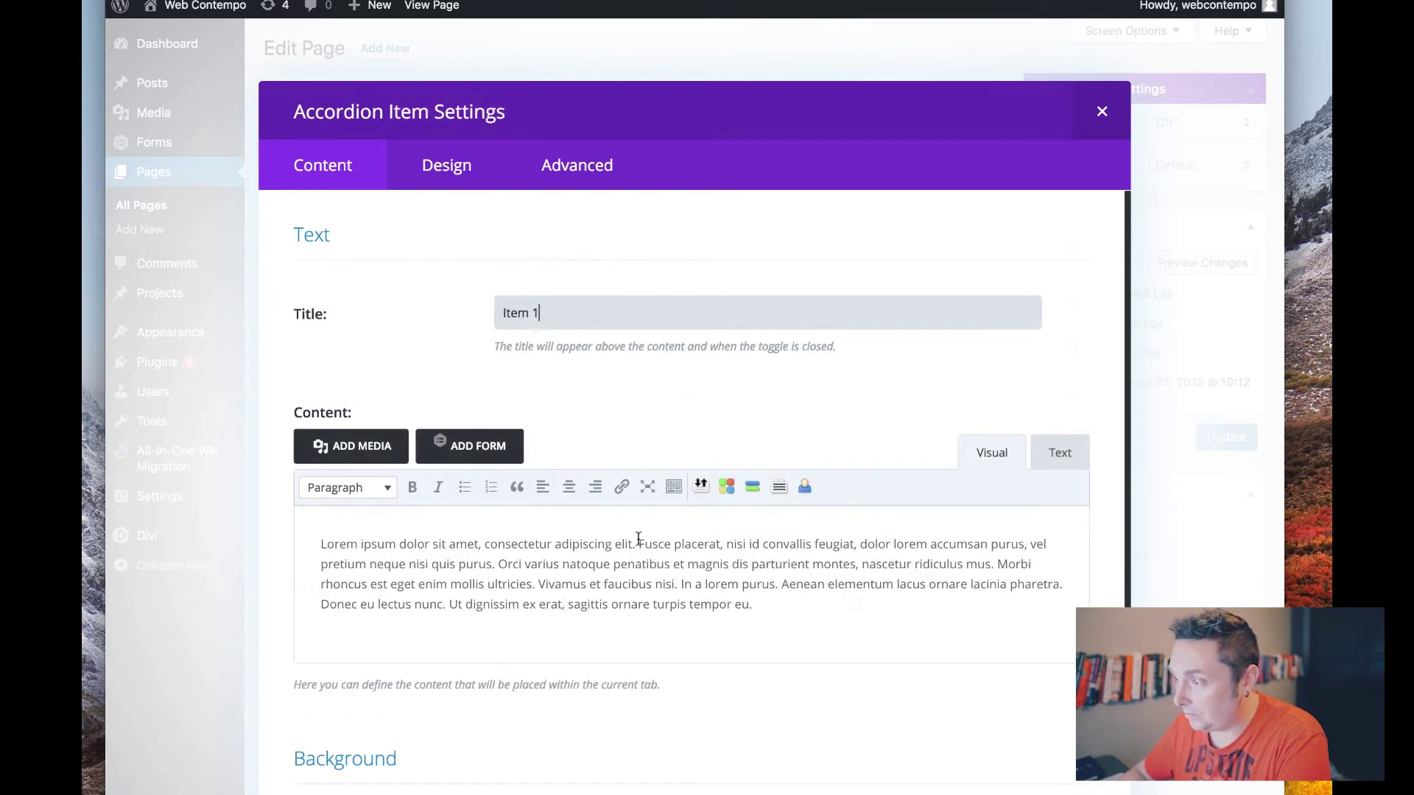
pyautogui.moveTo(807, 604); pyautogui.dragTo(335, 540)
pyautogui.scroll(-2, 560, 547)
pyautogui.click(564, 551)
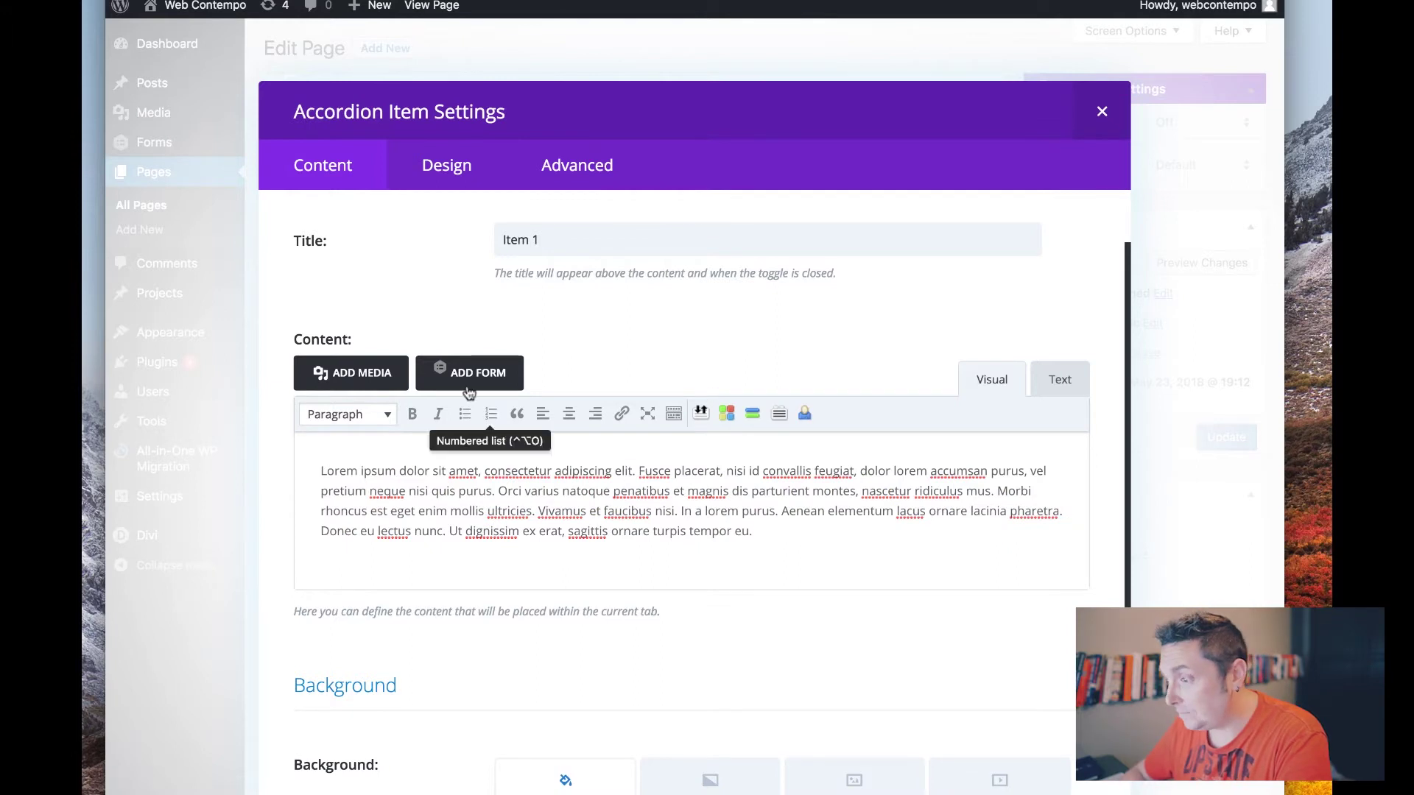
pyautogui.scroll(-3, 473, 562)
pyautogui.scroll(4, 473, 564)
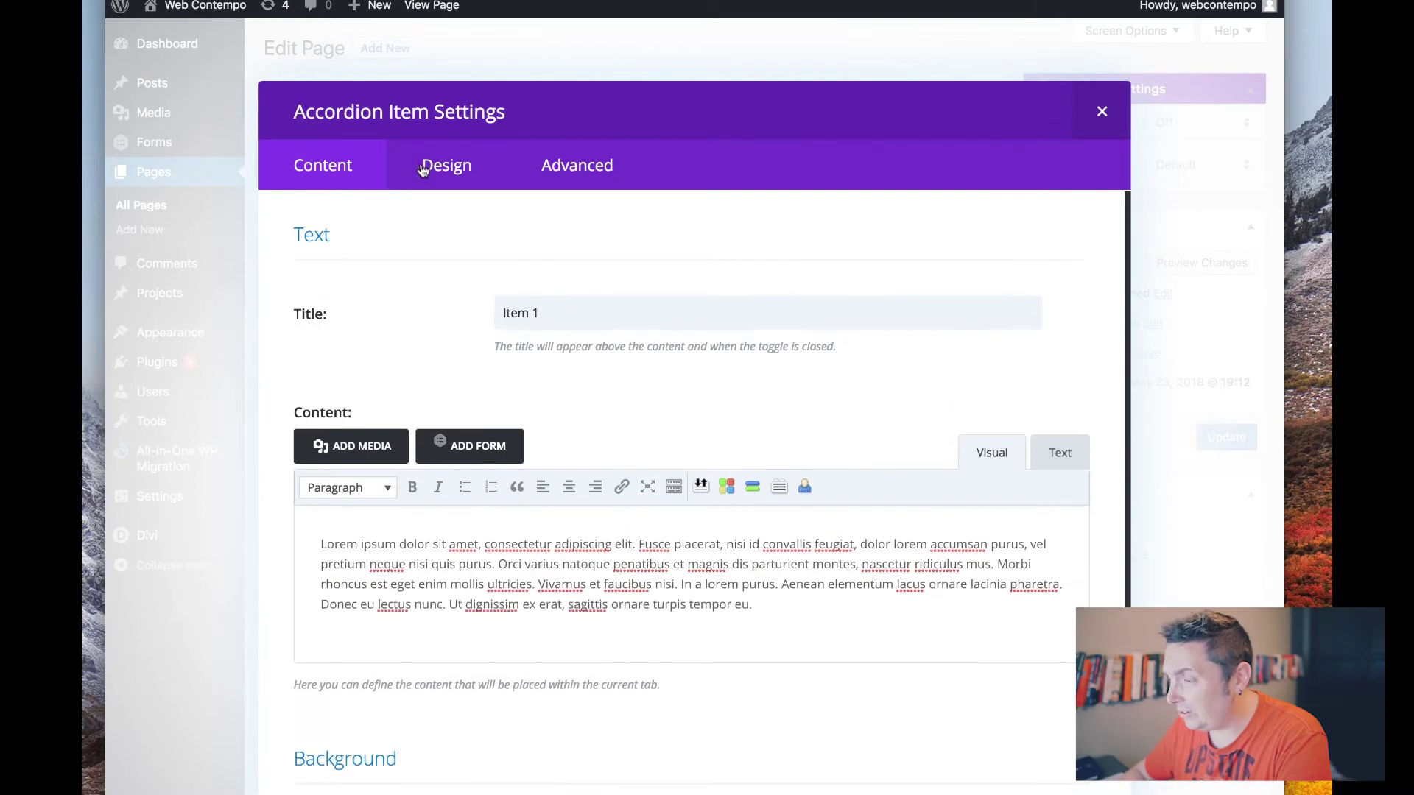
# - Look through the design options of accordion Item 1, from the icon and toggle colors to the border styles
pyautogui.click(431, 169)
pyautogui.scroll(-6, 521, 467)
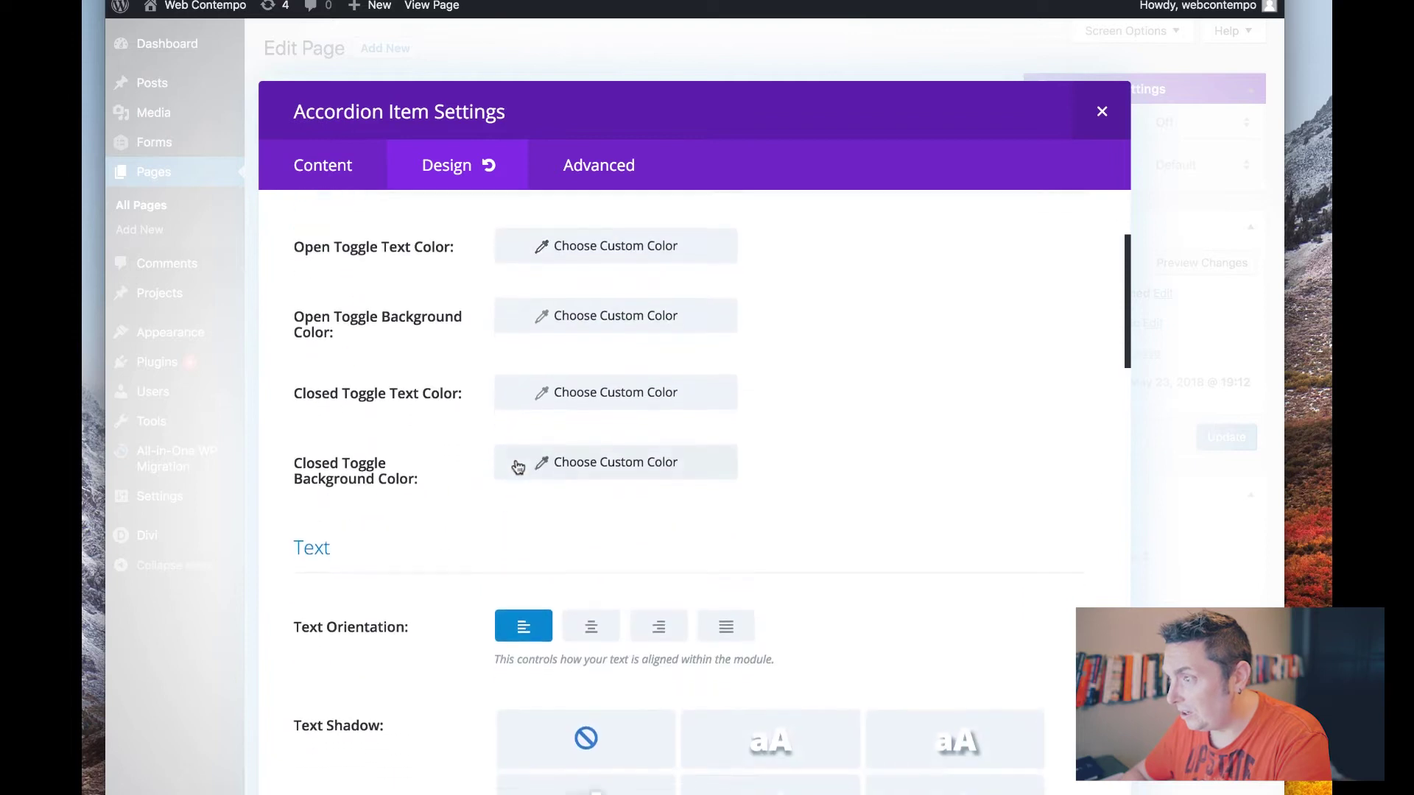
pyautogui.scroll(-15, 517, 469)
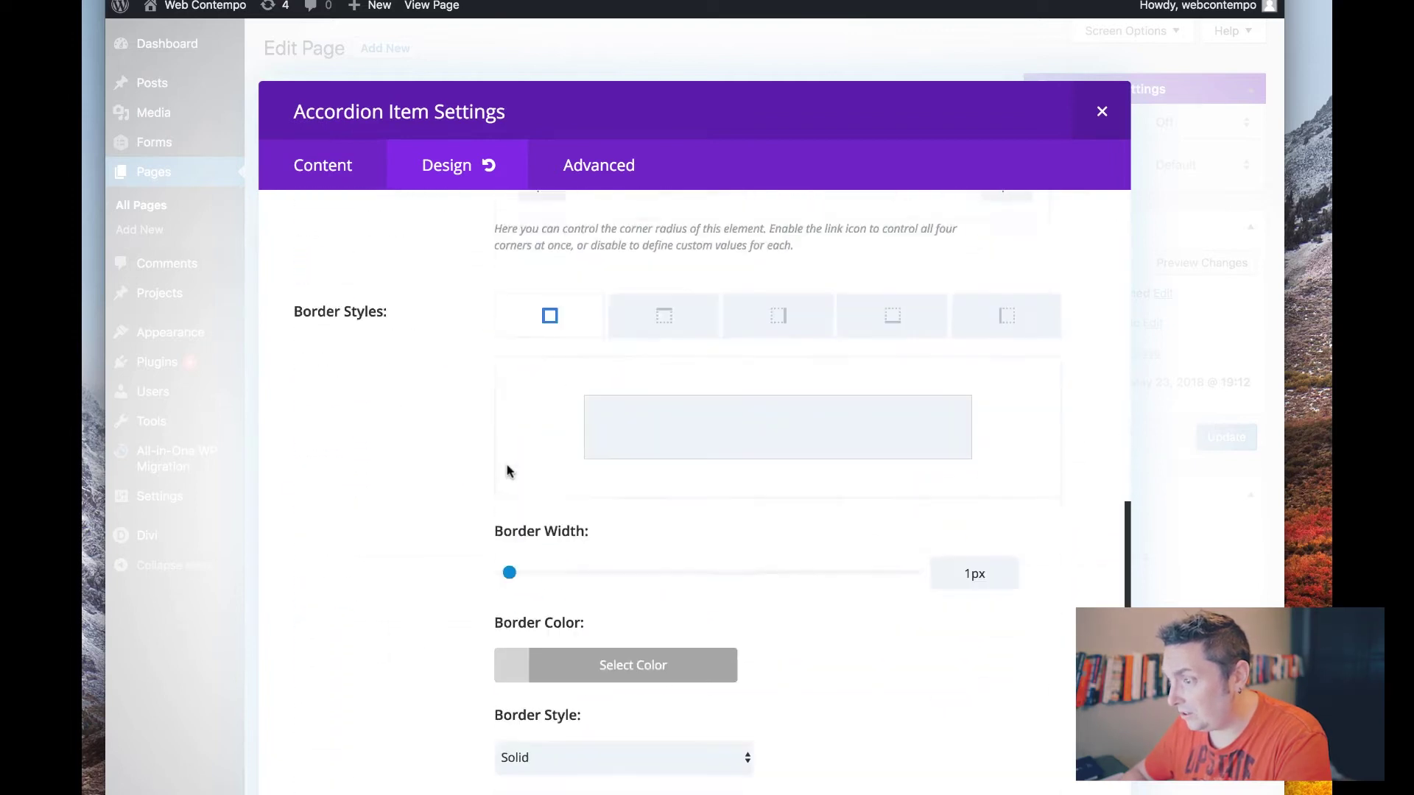
pyautogui.scroll(-8, 505, 470)
pyautogui.scroll(12, 503, 471)
pyautogui.scroll(15, 502, 472)
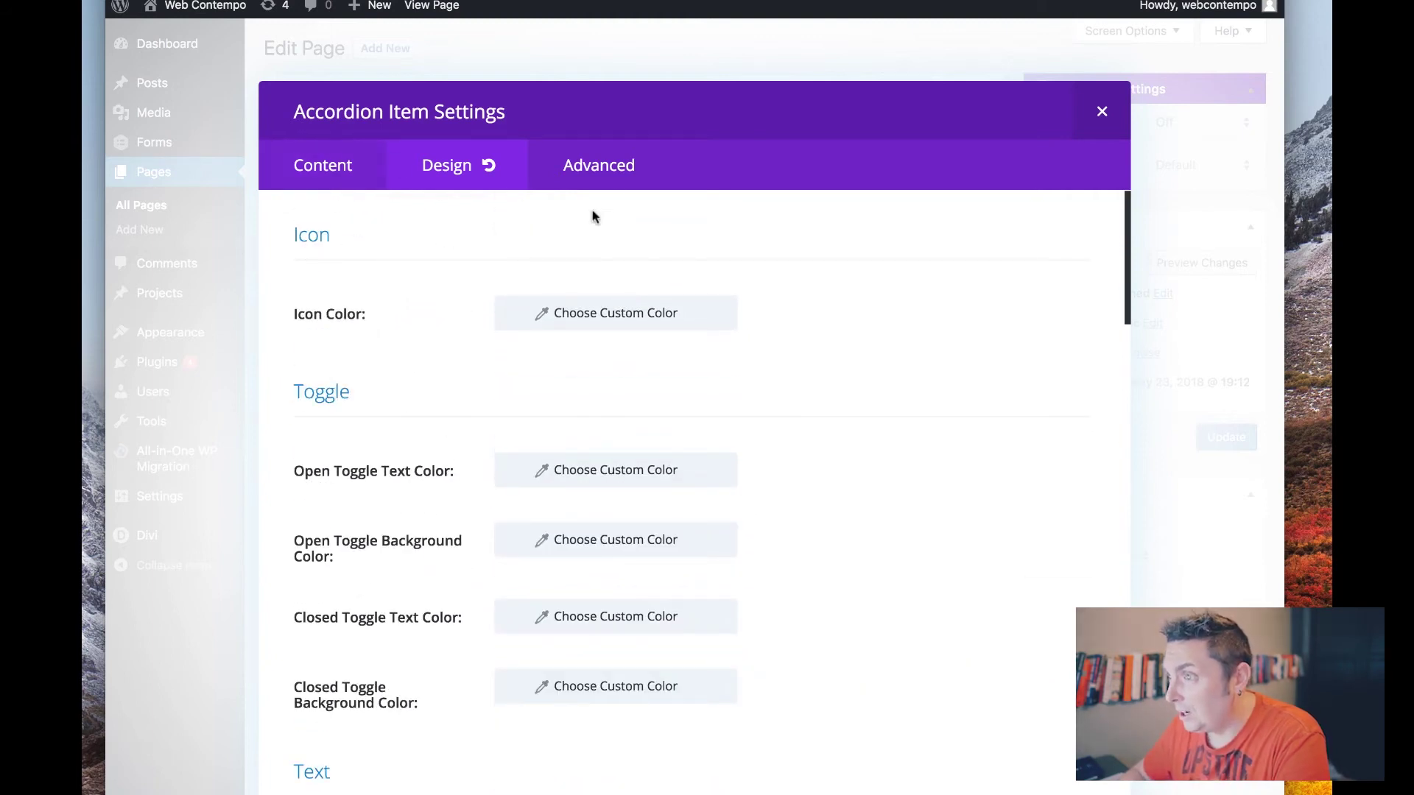
# - Inspect Item 1's custom CSS fields, selecting the icon code and the whole content rule under Toggle Icon
pyautogui.click(596, 168)
pyautogui.scroll(-6, 476, 356)
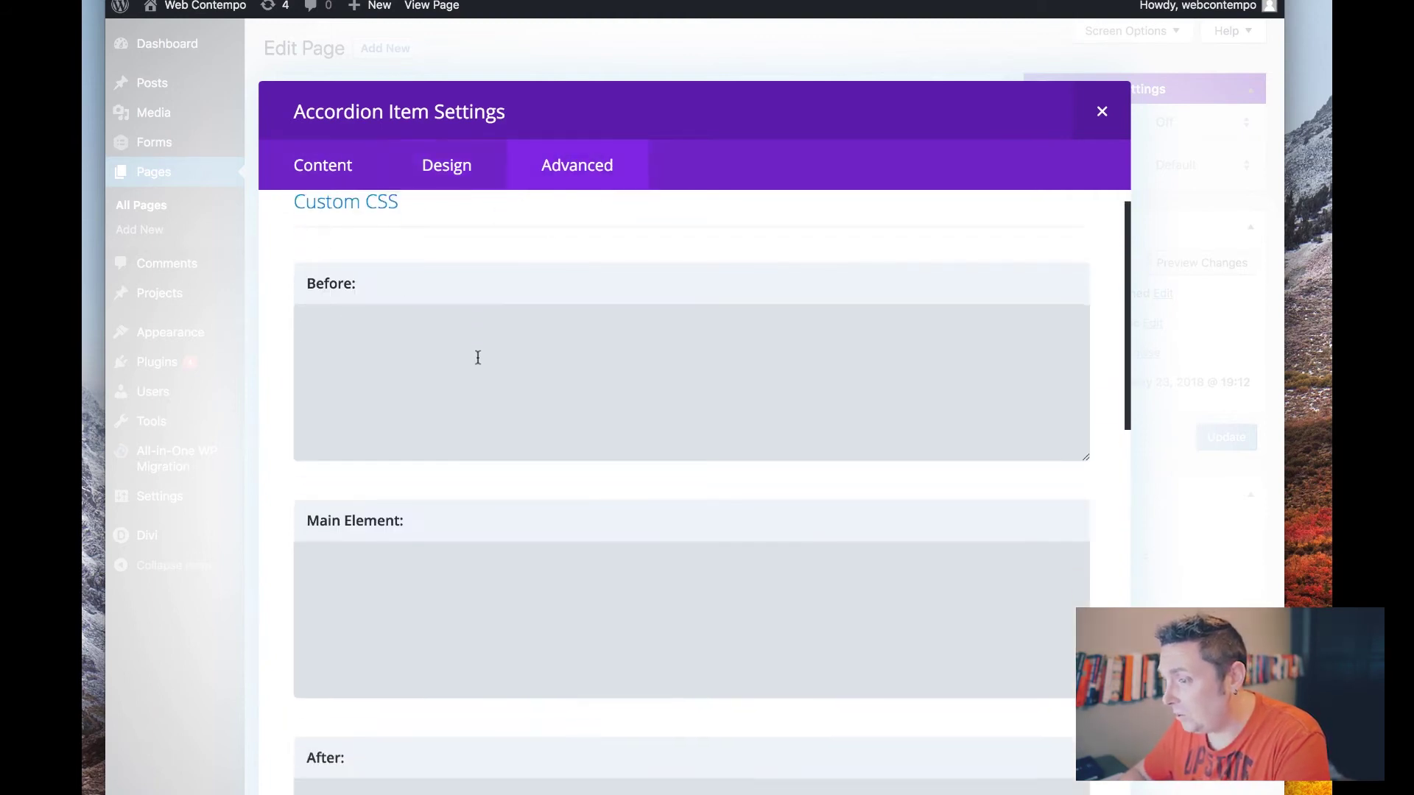
pyautogui.scroll(-10, 472, 372)
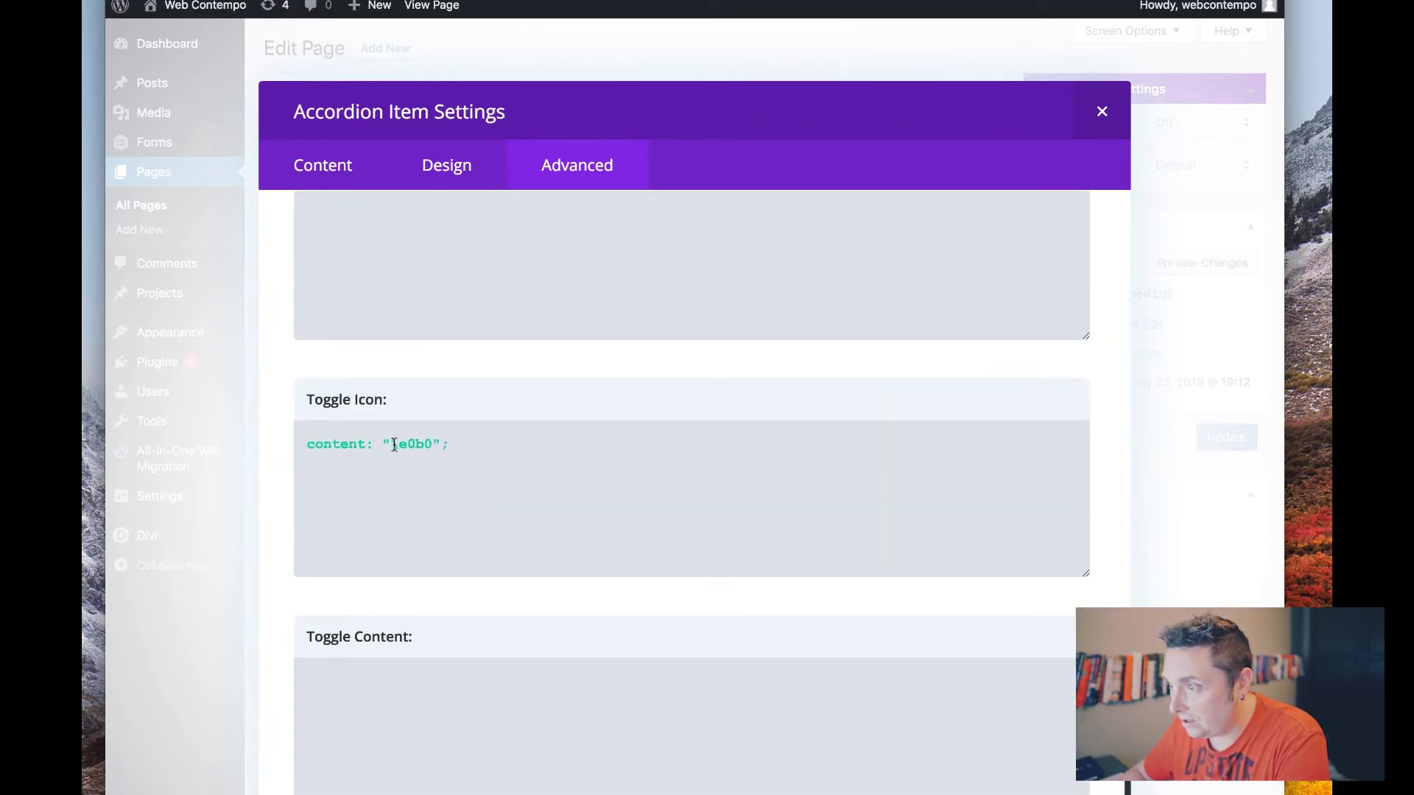
pyautogui.moveTo(392, 445); pyautogui.dragTo(432, 443)
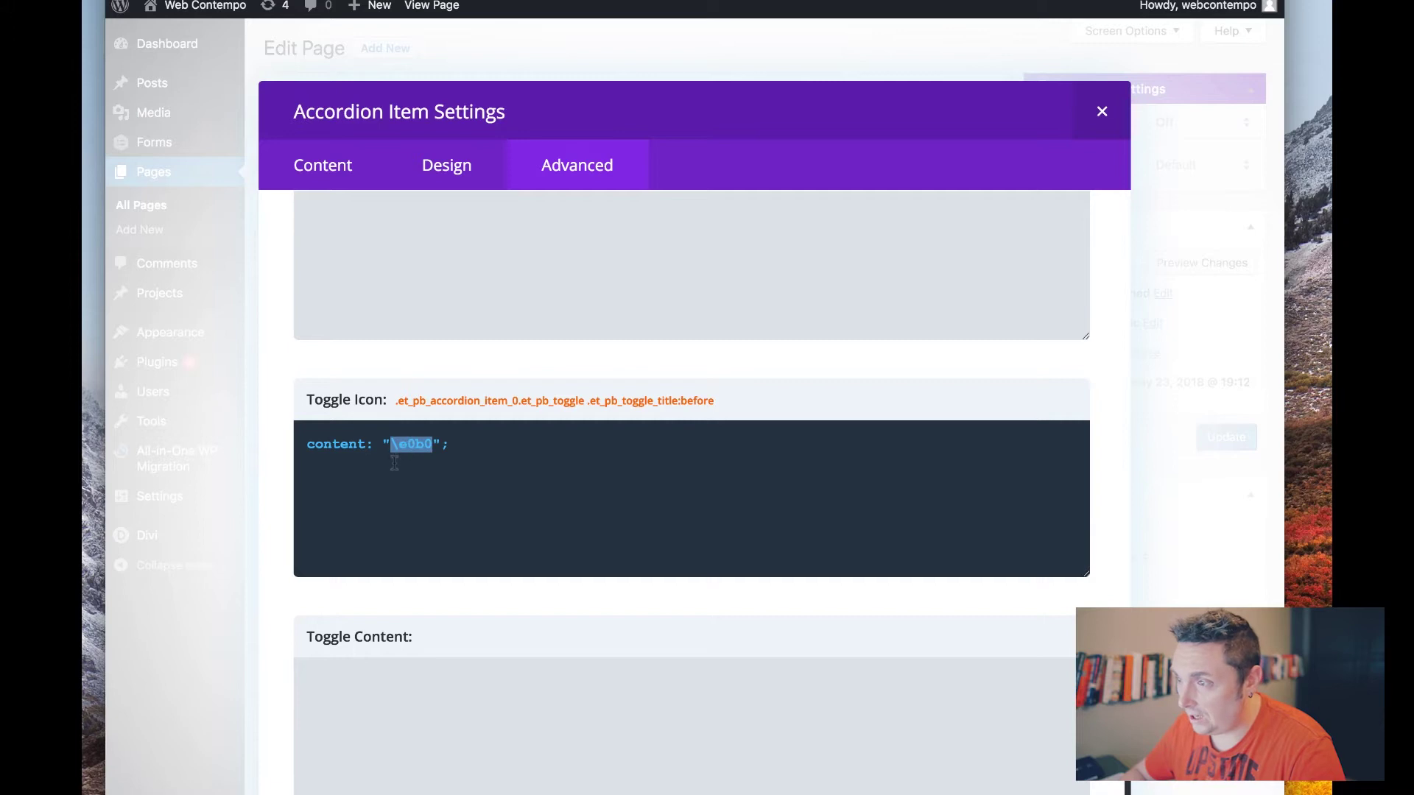
pyautogui.moveTo(466, 444); pyautogui.dragTo(289, 444)
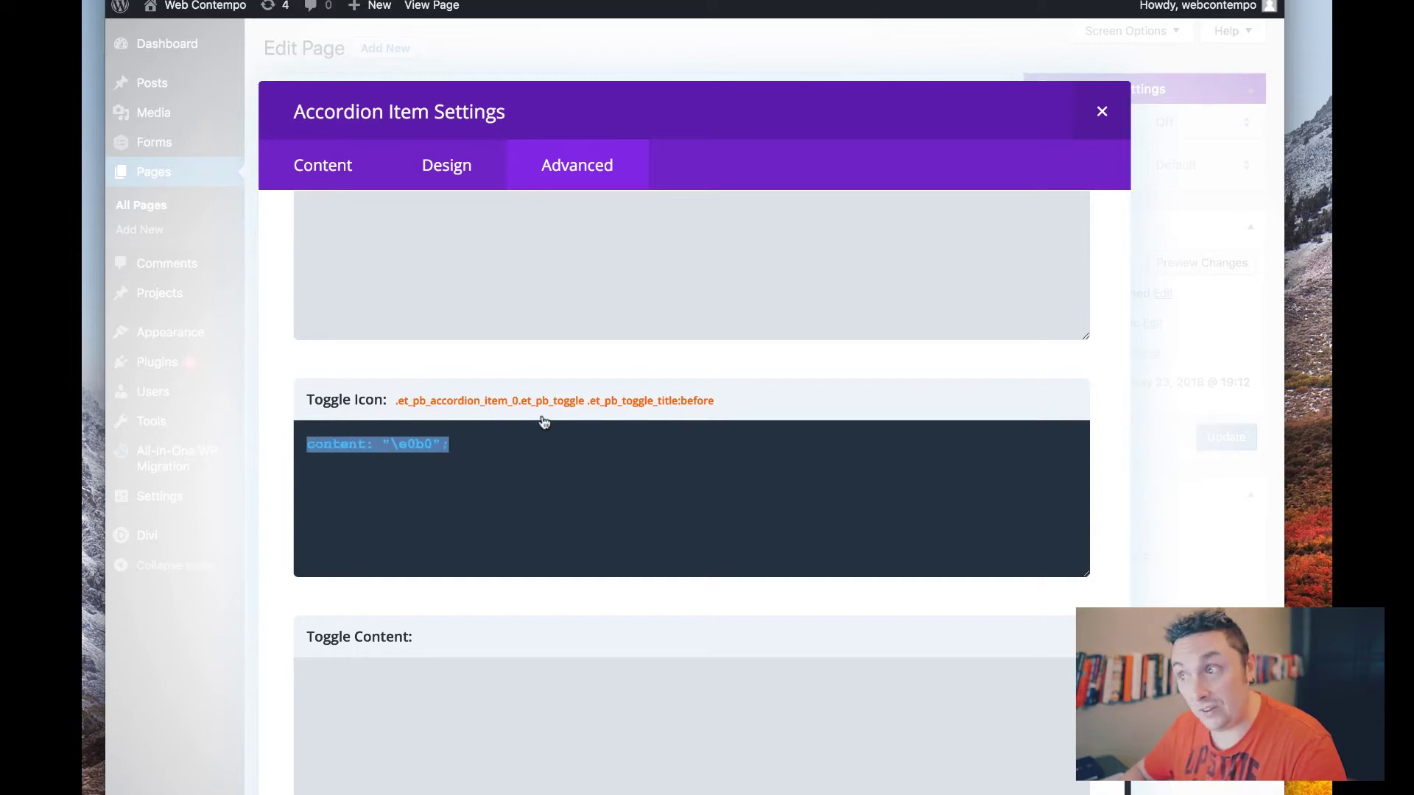
pyautogui.scroll(-8, 543, 417)
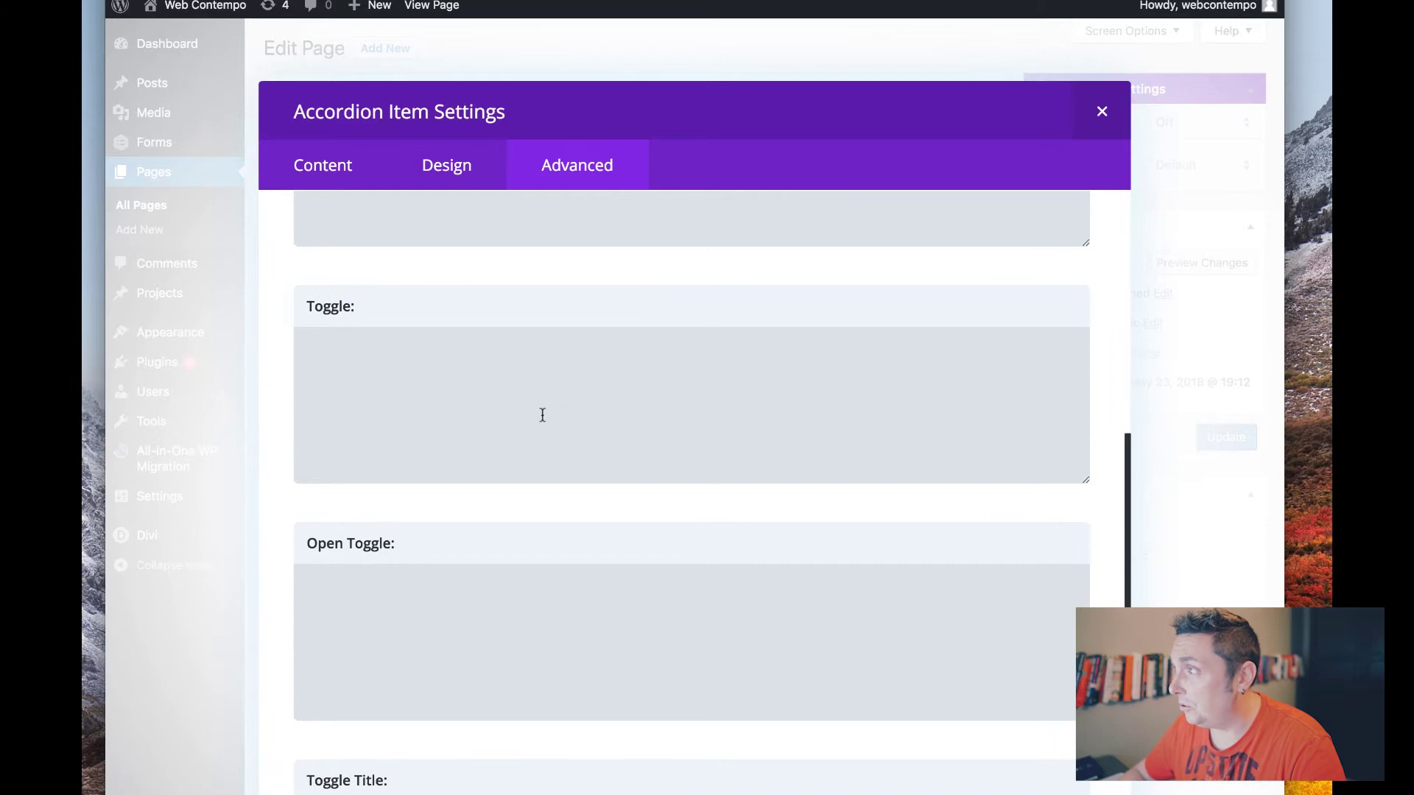
# - Close the Item 1 settings and the accordion module settings to return to the HOME page editor
pyautogui.click(1104, 112)
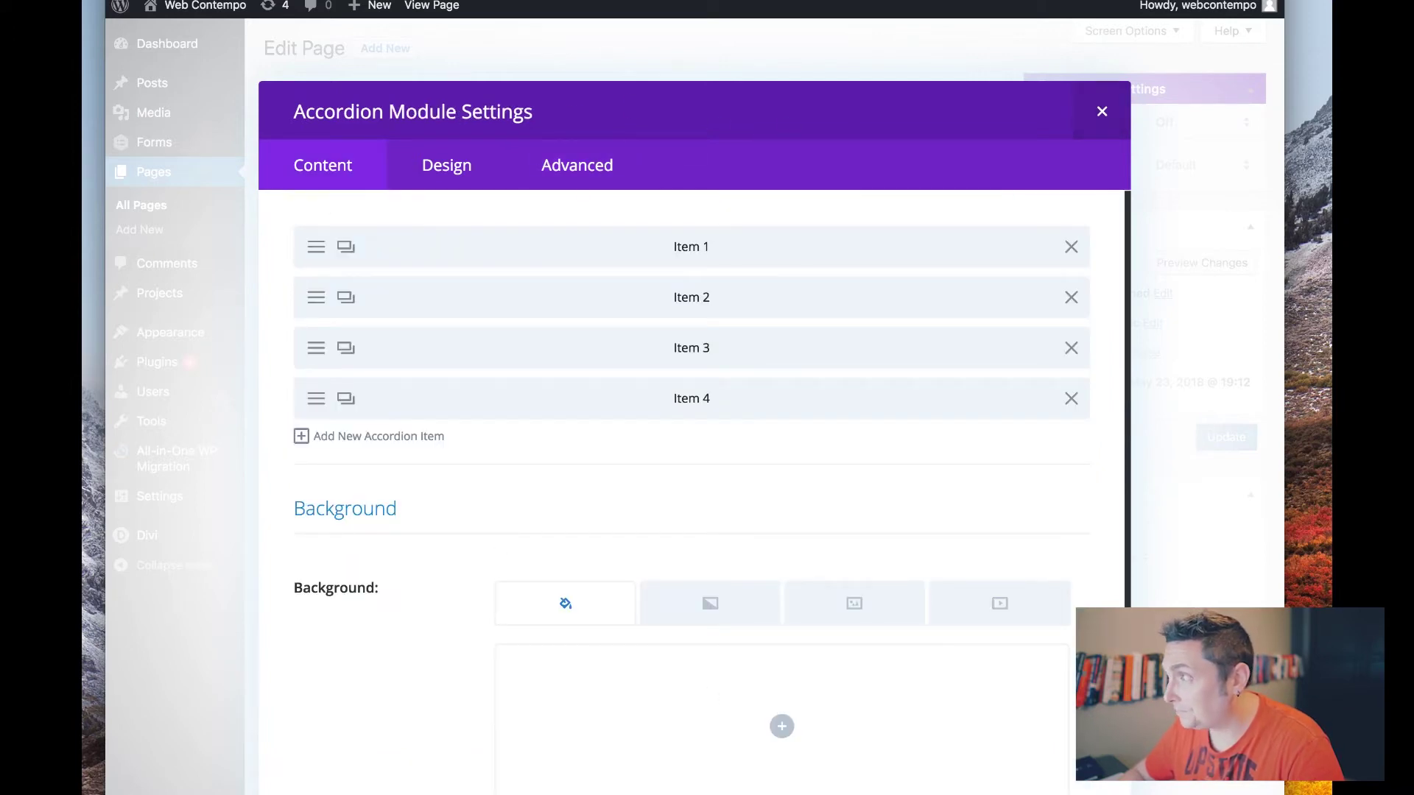
pyautogui.tripleClick(1074, 107)
pyautogui.click(1097, 112)
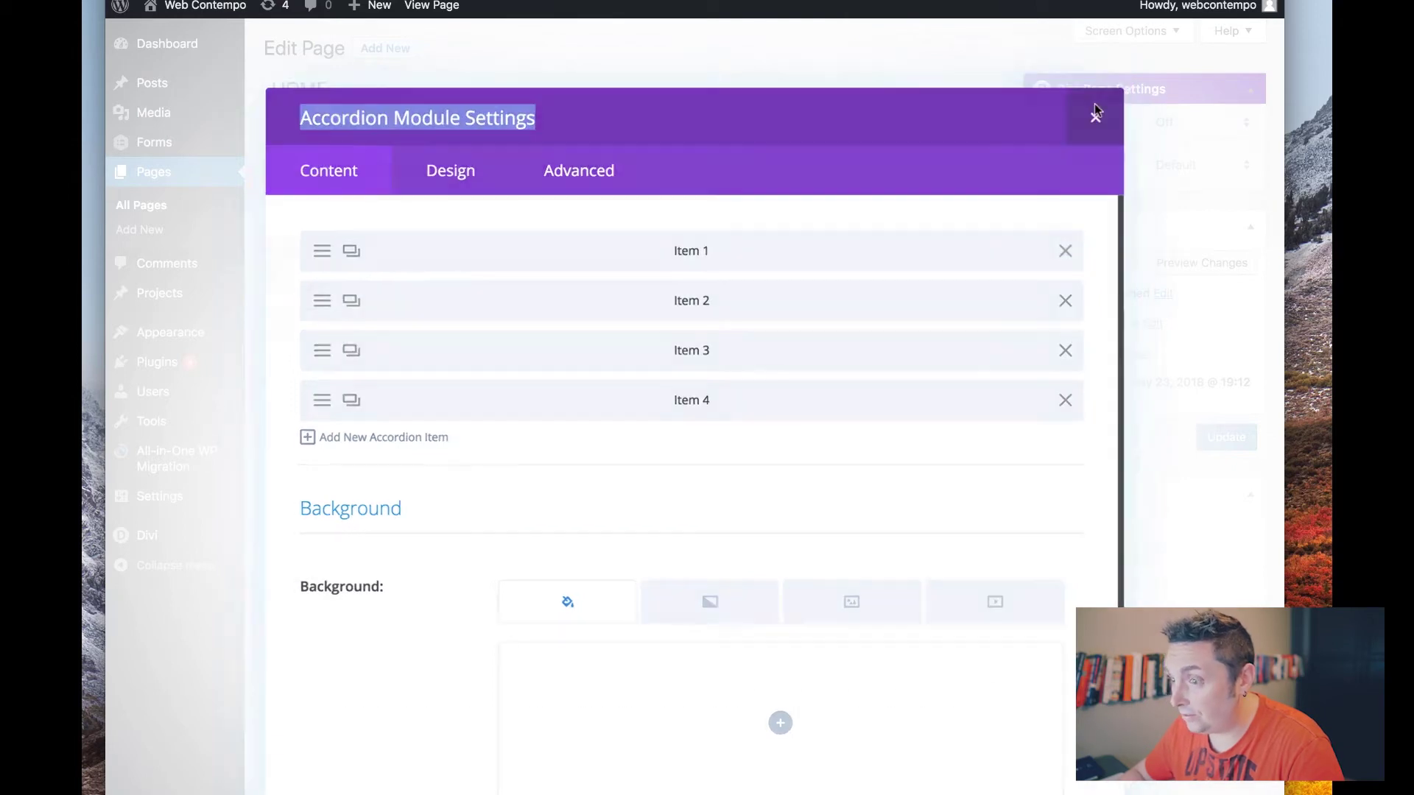
pyautogui.moveTo(151, 507)
pyautogui.moveTo(152, 539)
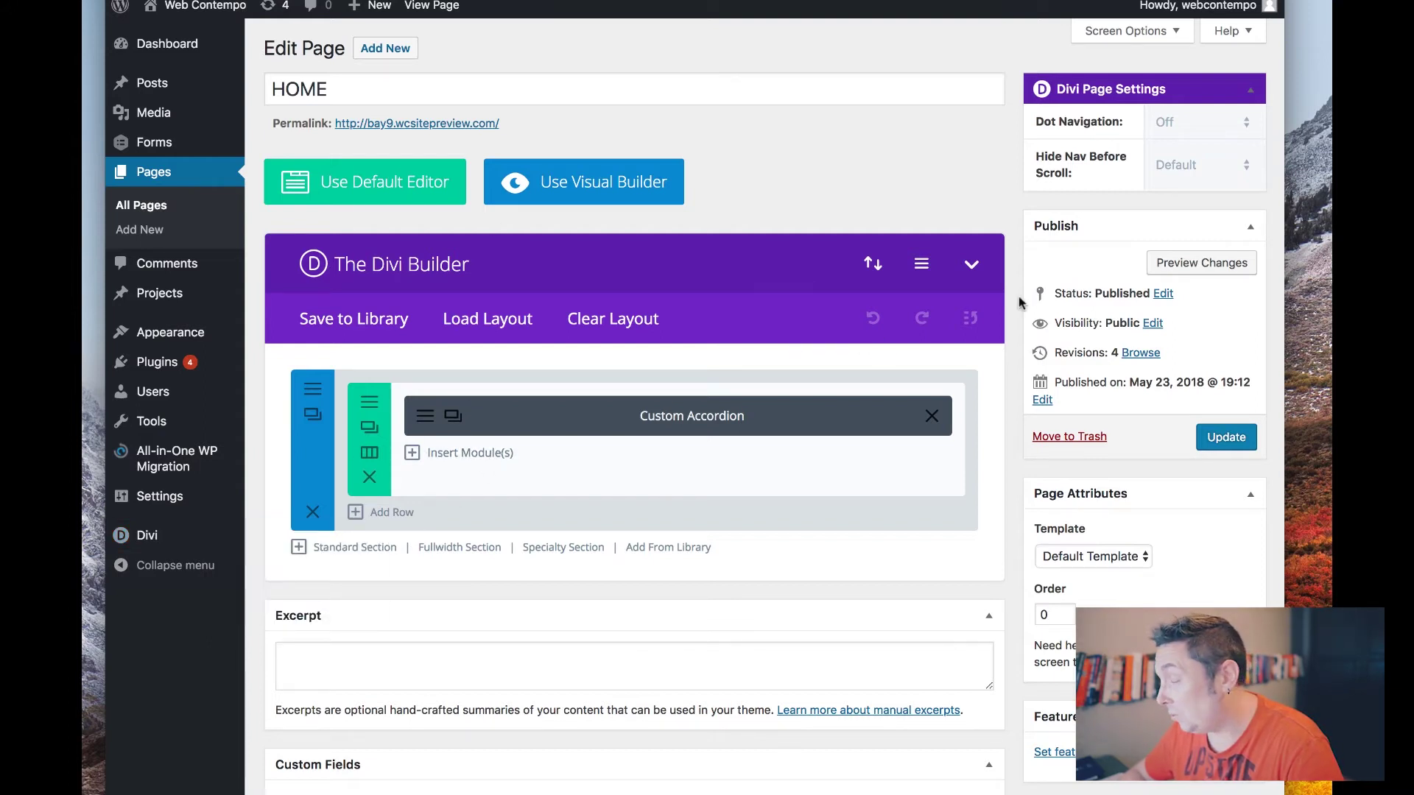
# - Check the page-level Custom CSS field in the Divi Builder Settings and close them without changes
pyautogui.click(925, 265)
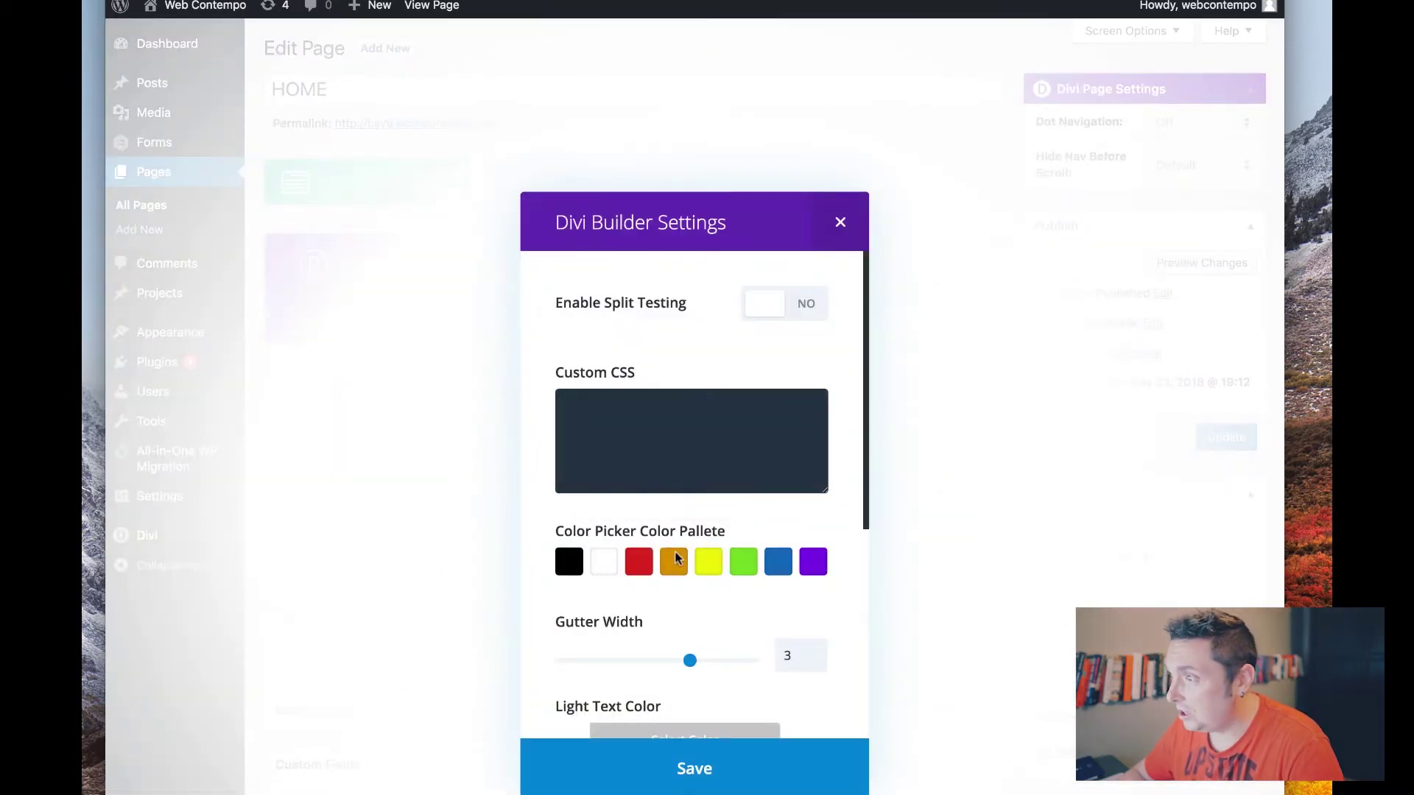
pyautogui.click(841, 222)
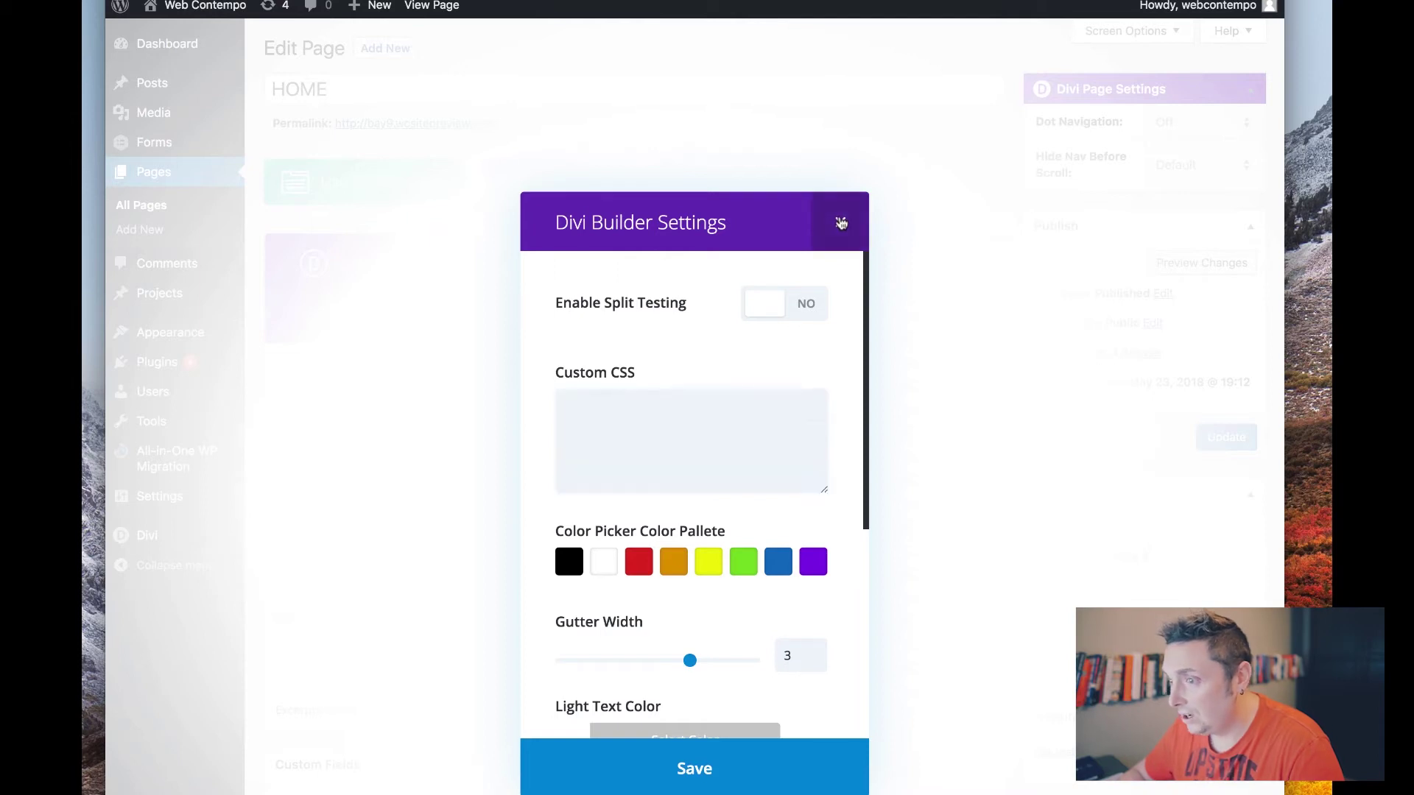
pyautogui.scroll(-1, 147, 501)
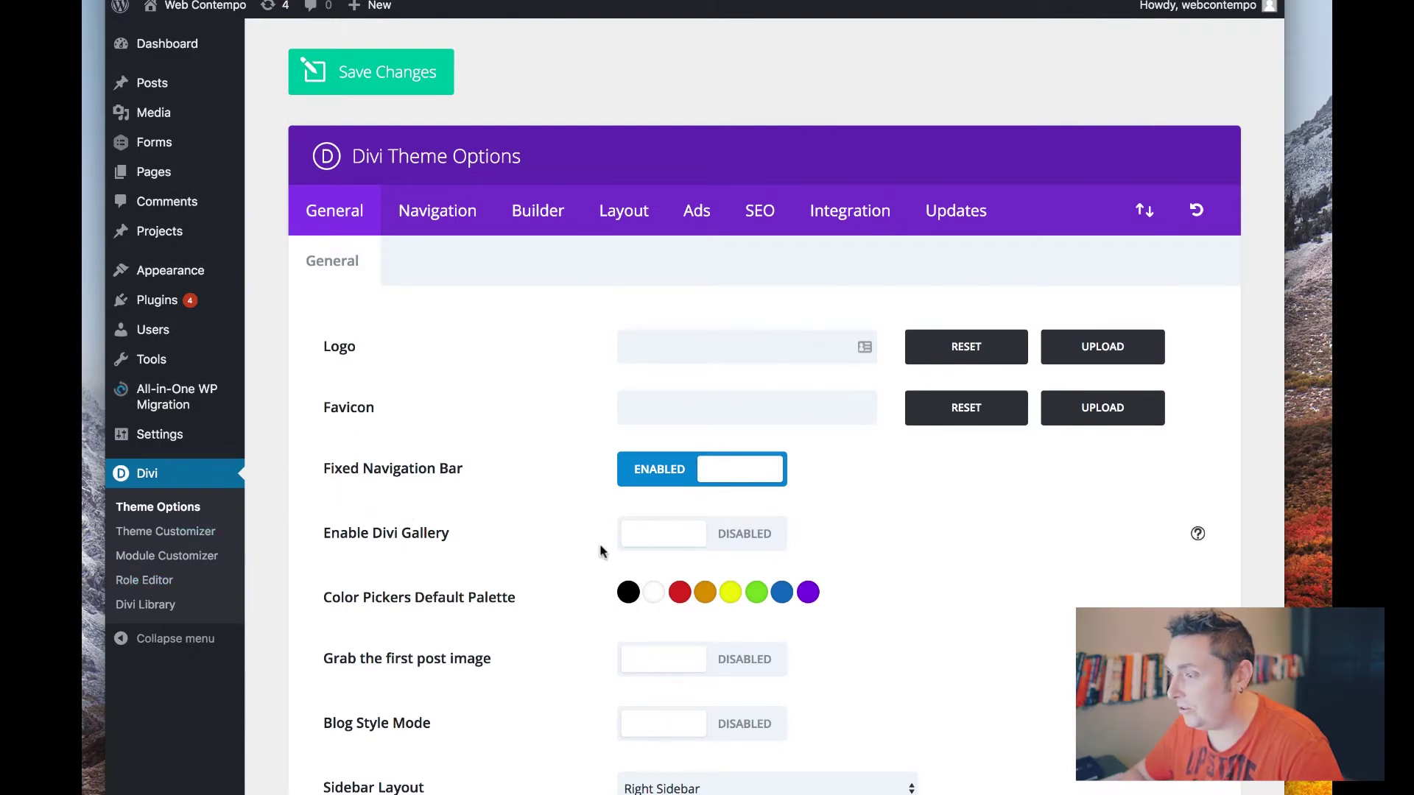
# - Examine the accordion rules in the Custom CSS field at the end of the general Divi Theme Options
pyautogui.scroll(-10, 600, 551)
pyautogui.scroll(-15, 598, 553)
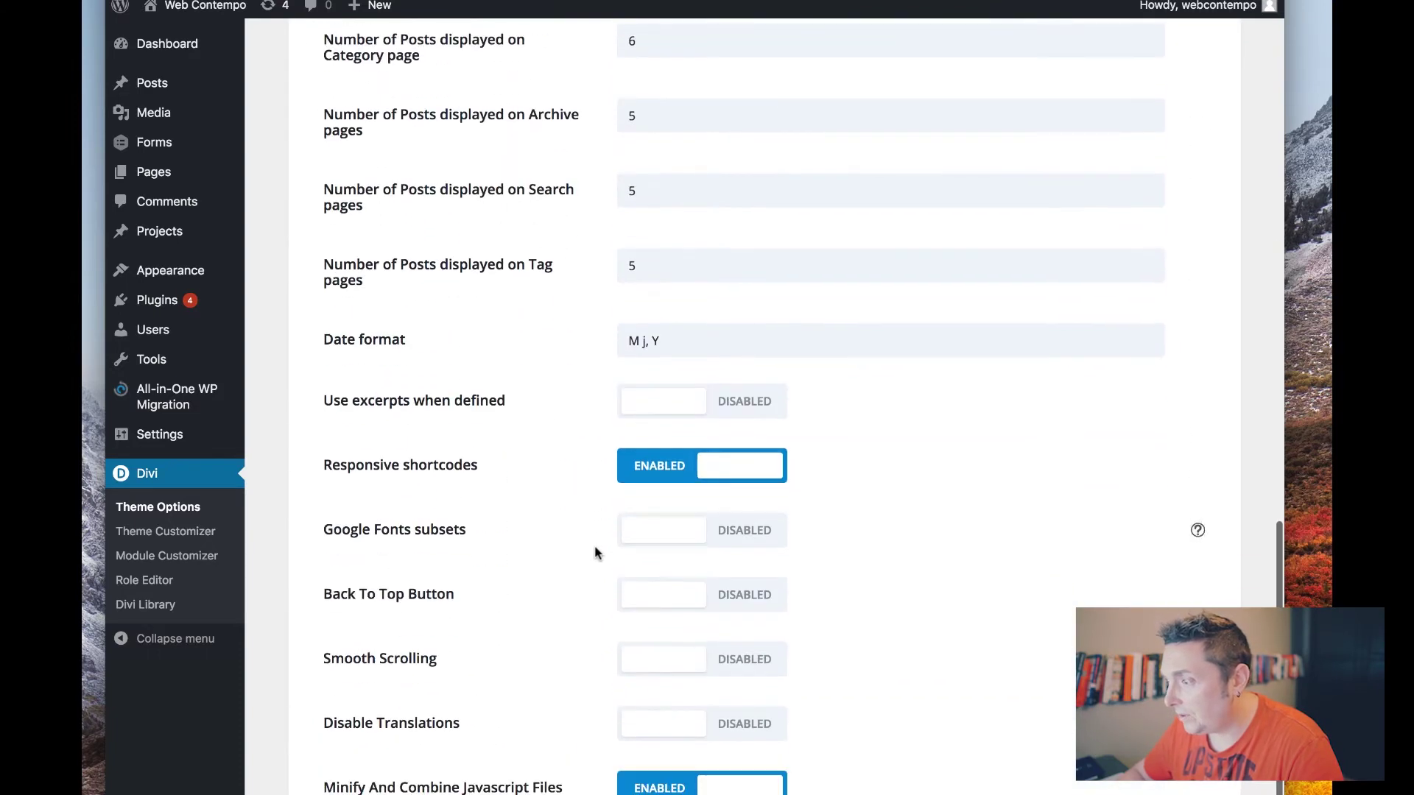
pyautogui.scroll(-7, 596, 553)
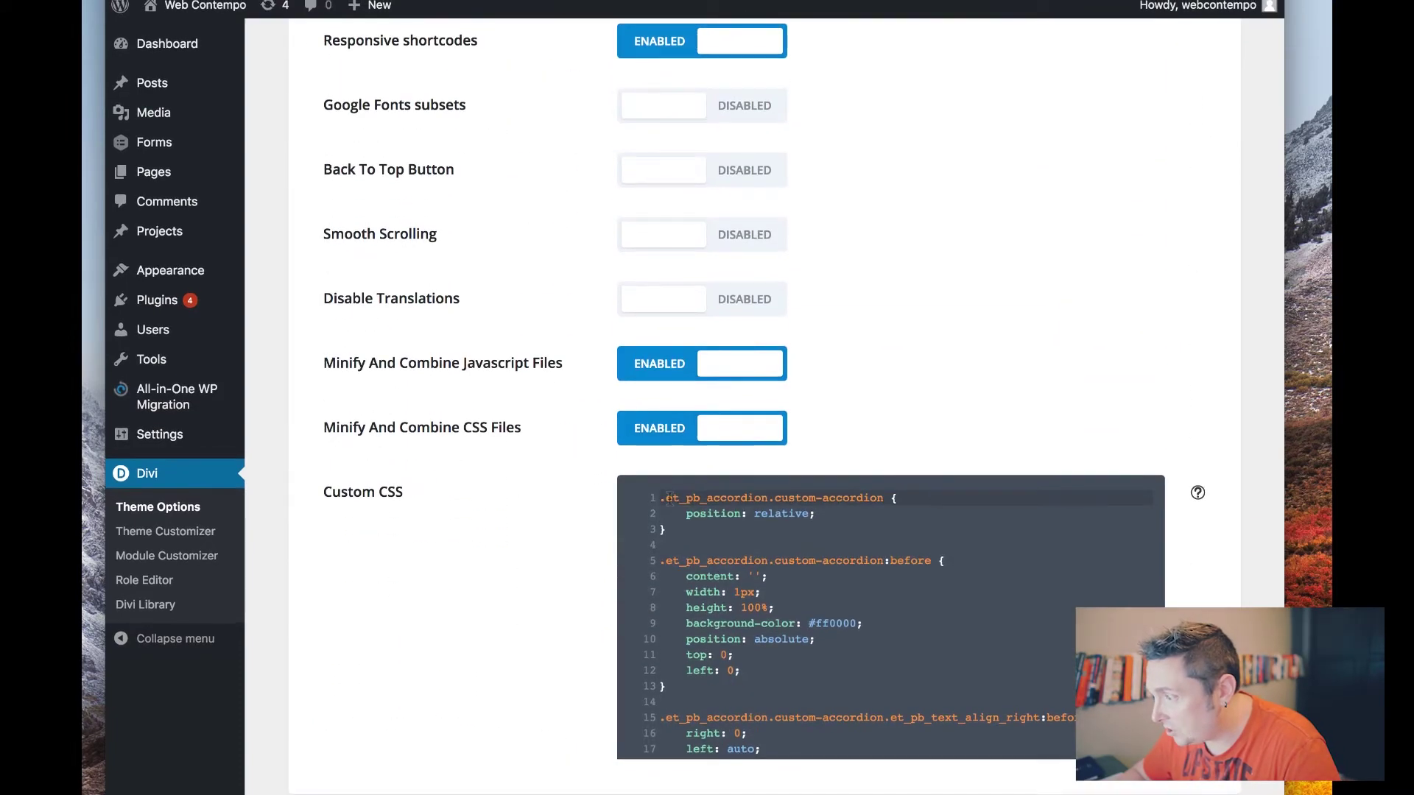
pyautogui.scroll(-20, 670, 501)
pyautogui.scroll(20, 780, 482)
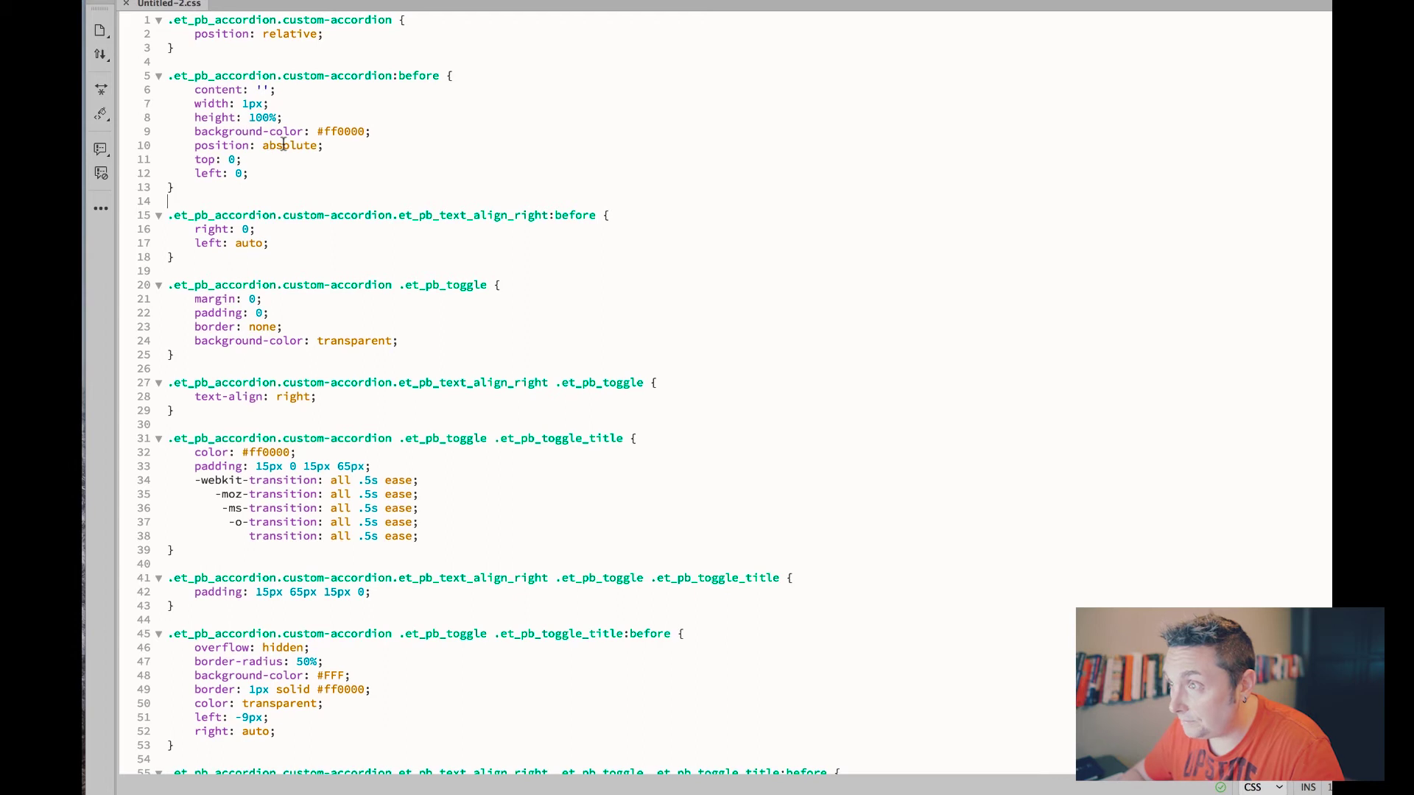
# - Select the ff0000 background color in the custom-accordion:before rule of Untitled-2.css and review its other uses in the file
pyautogui.moveTo(324, 130); pyautogui.dragTo(364, 131)
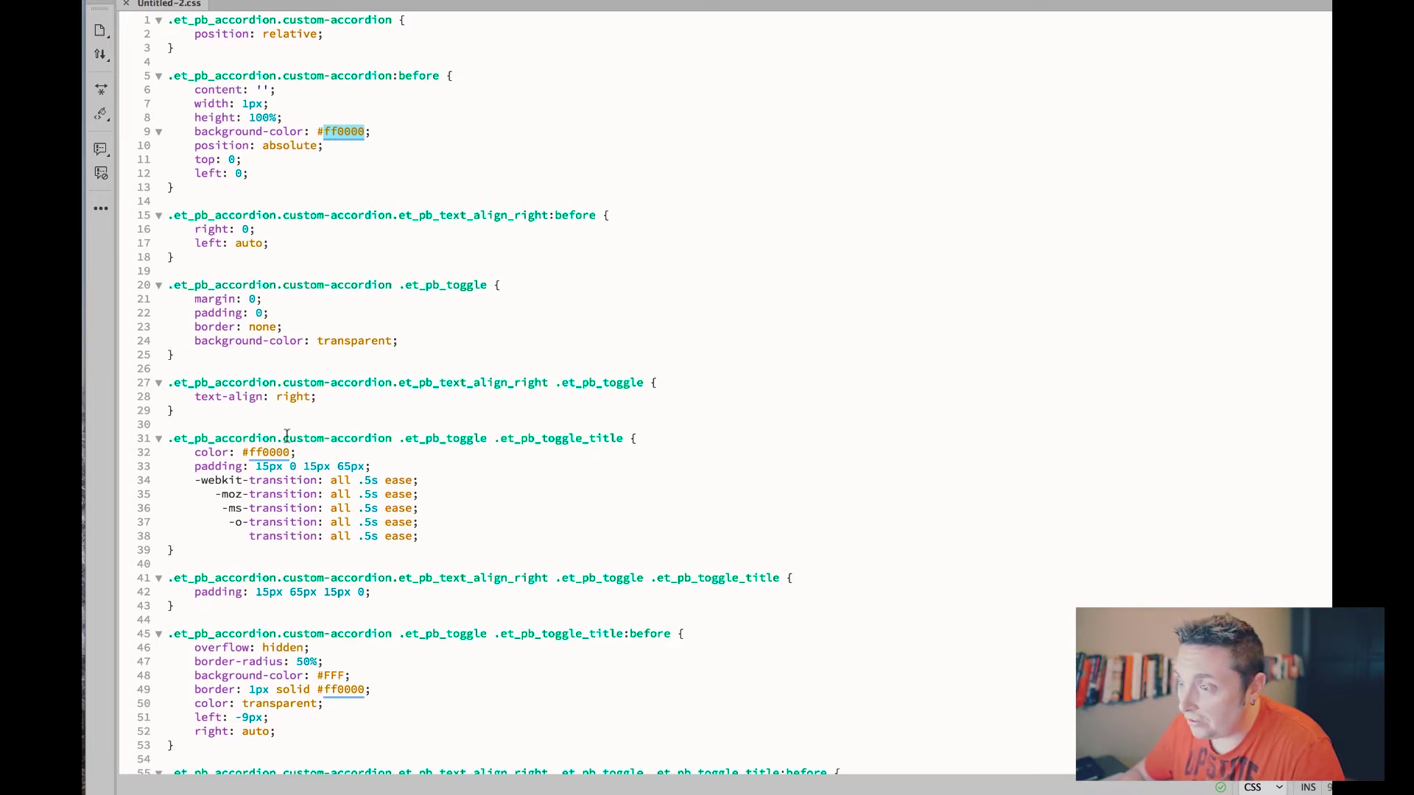
pyautogui.scroll(-5, 307, 582)
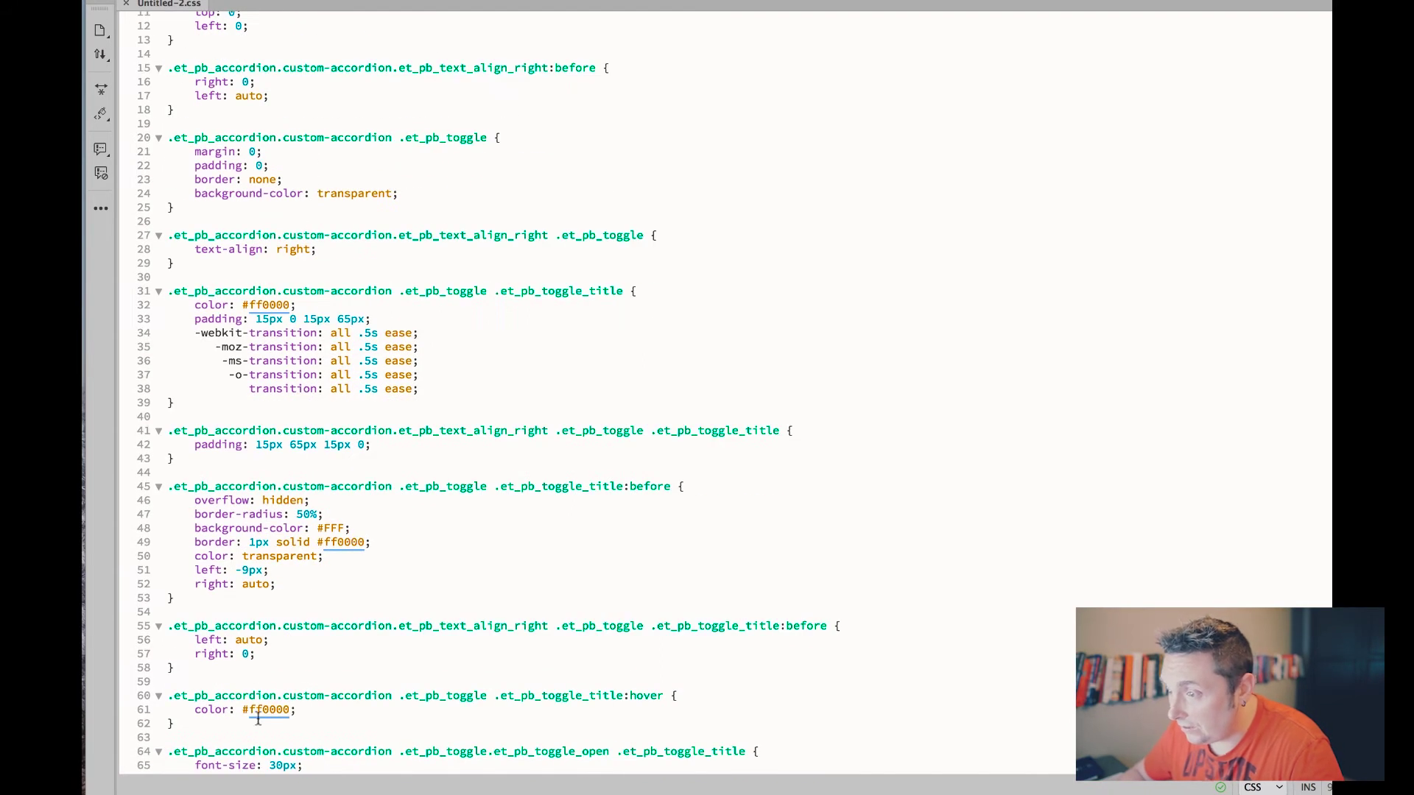
pyautogui.scroll(-7, 366, 613)
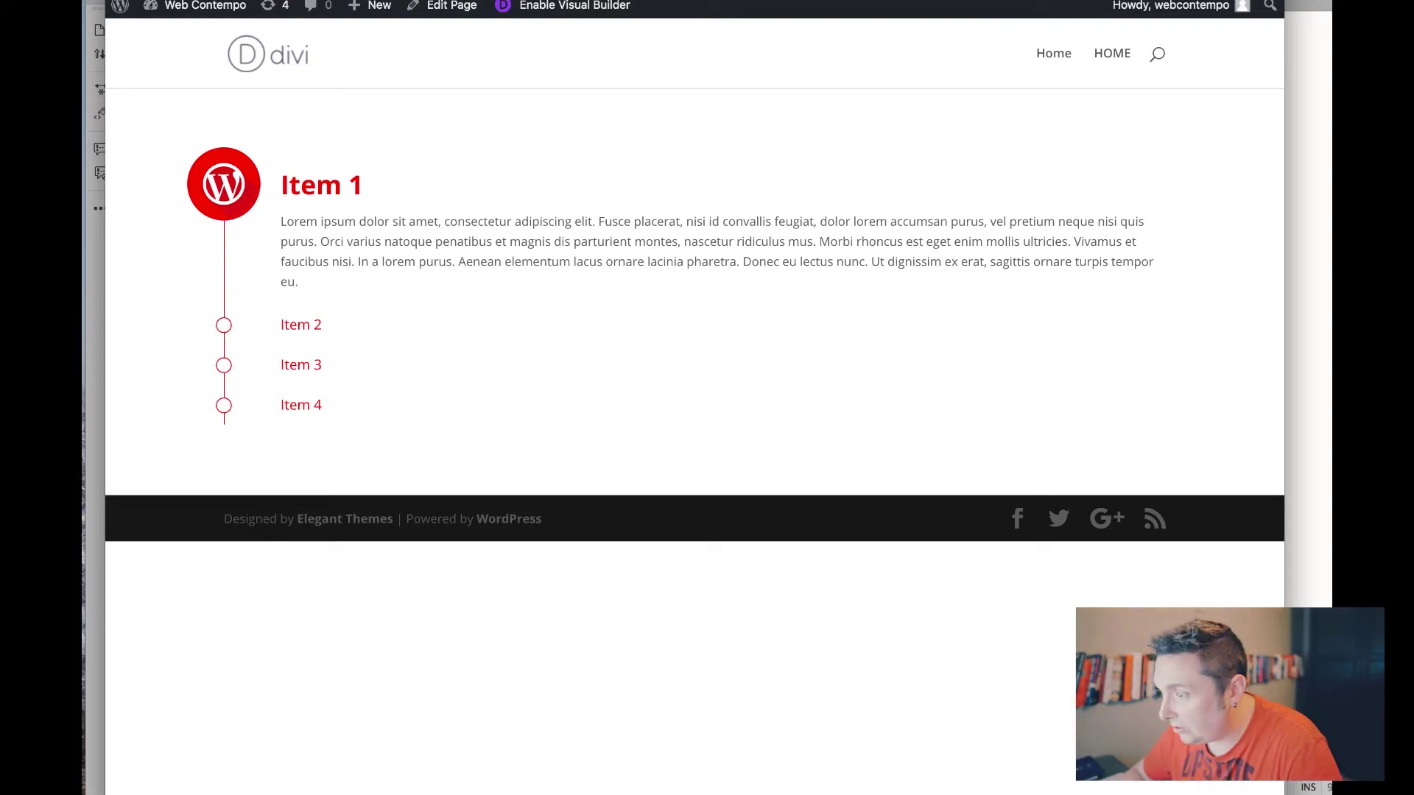
# - Switch from the live page to the stylesheet and examine the e60d0d shadow color in the open toggle icon's text-shadow
pyautogui.press('super+Tab')
pyautogui.scroll(-1, 713, 408)
pyautogui.doubleClick(372, 506)
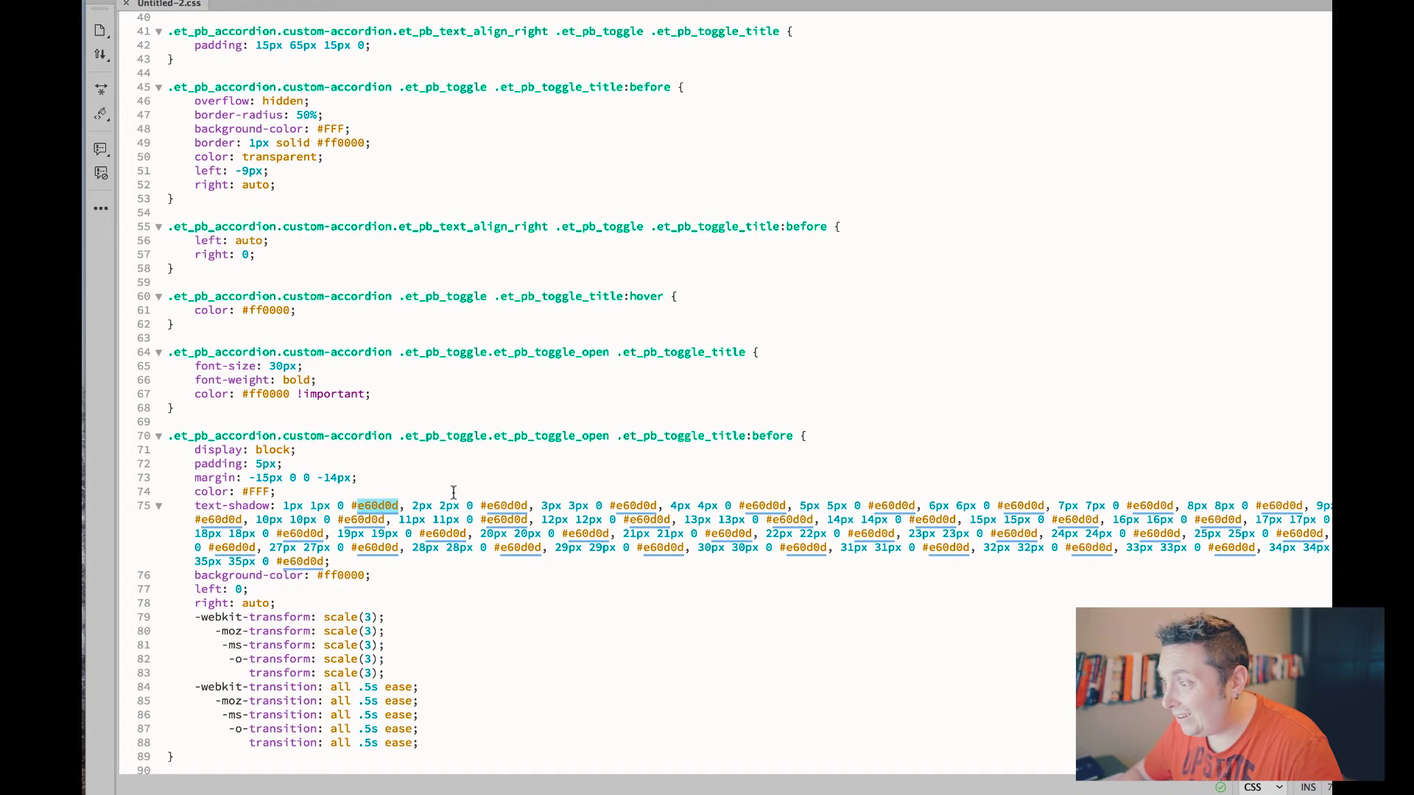
pyautogui.scroll(-5, 458, 489)
pyautogui.scroll(15, 442, 491)
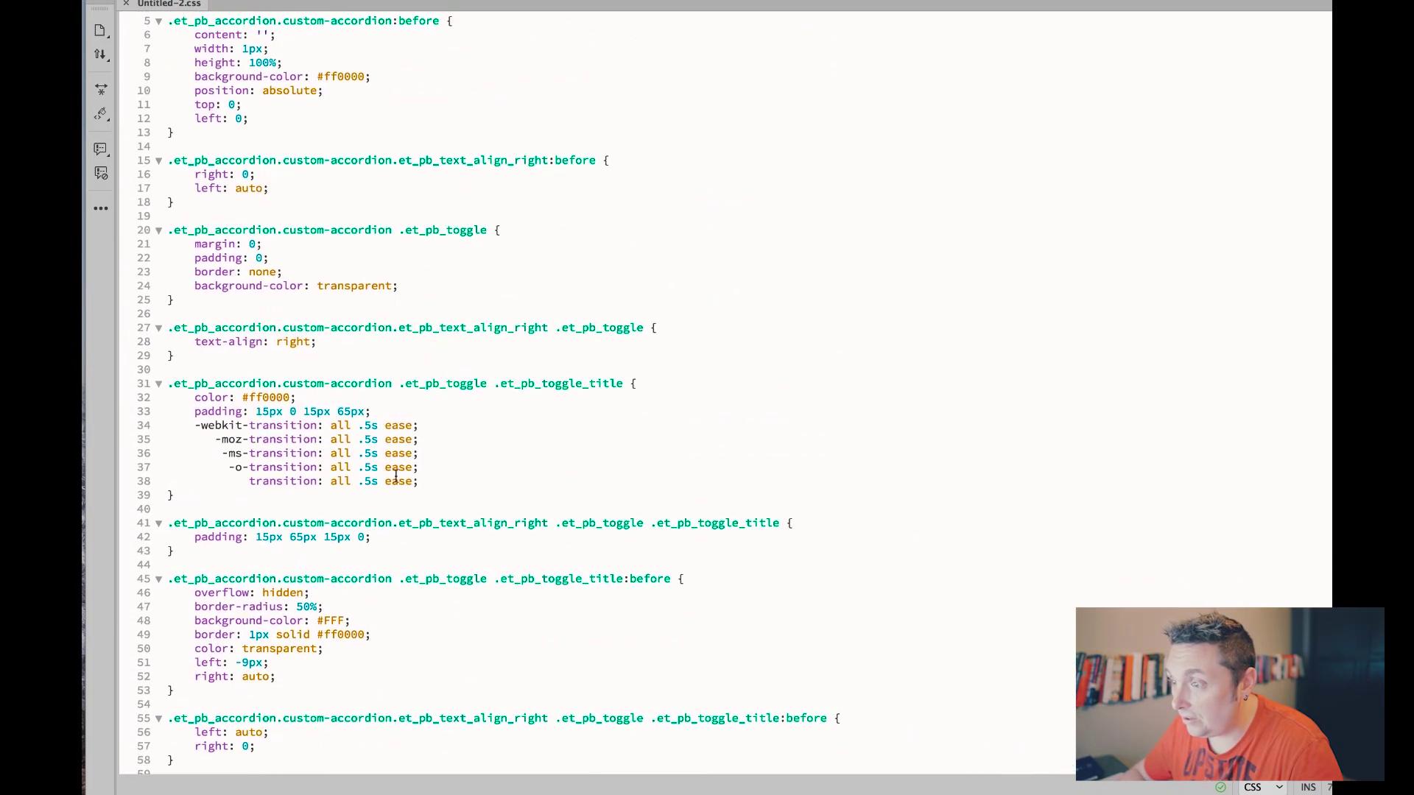
# - Select ff0000 in the toggle title icon's border declaration and trace every matching color value through the stylesheet
pyautogui.scroll(2, 453, 436)
pyautogui.doubleClick(344, 690)
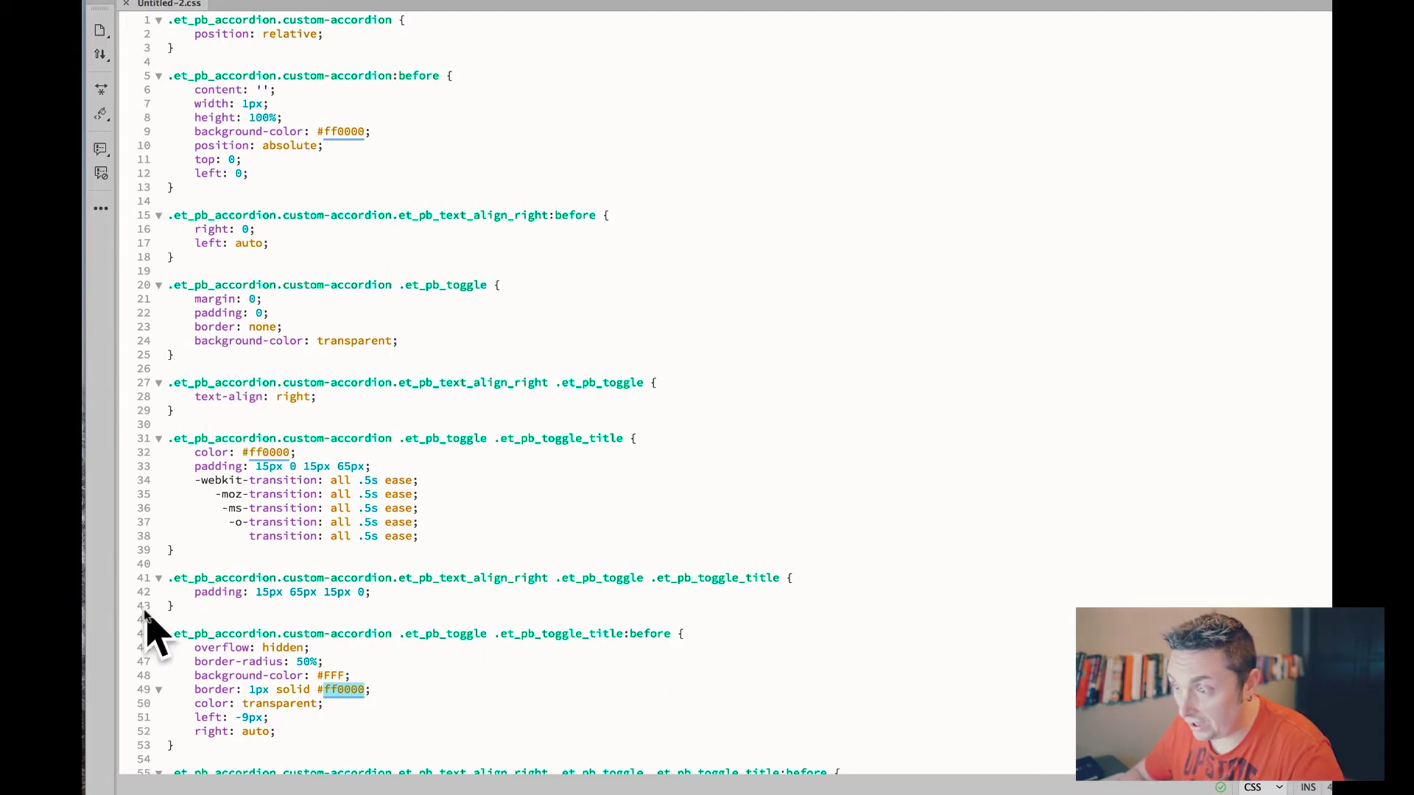
pyautogui.scroll(-12, 451, 493)
pyautogui.scroll(-6, 442, 506)
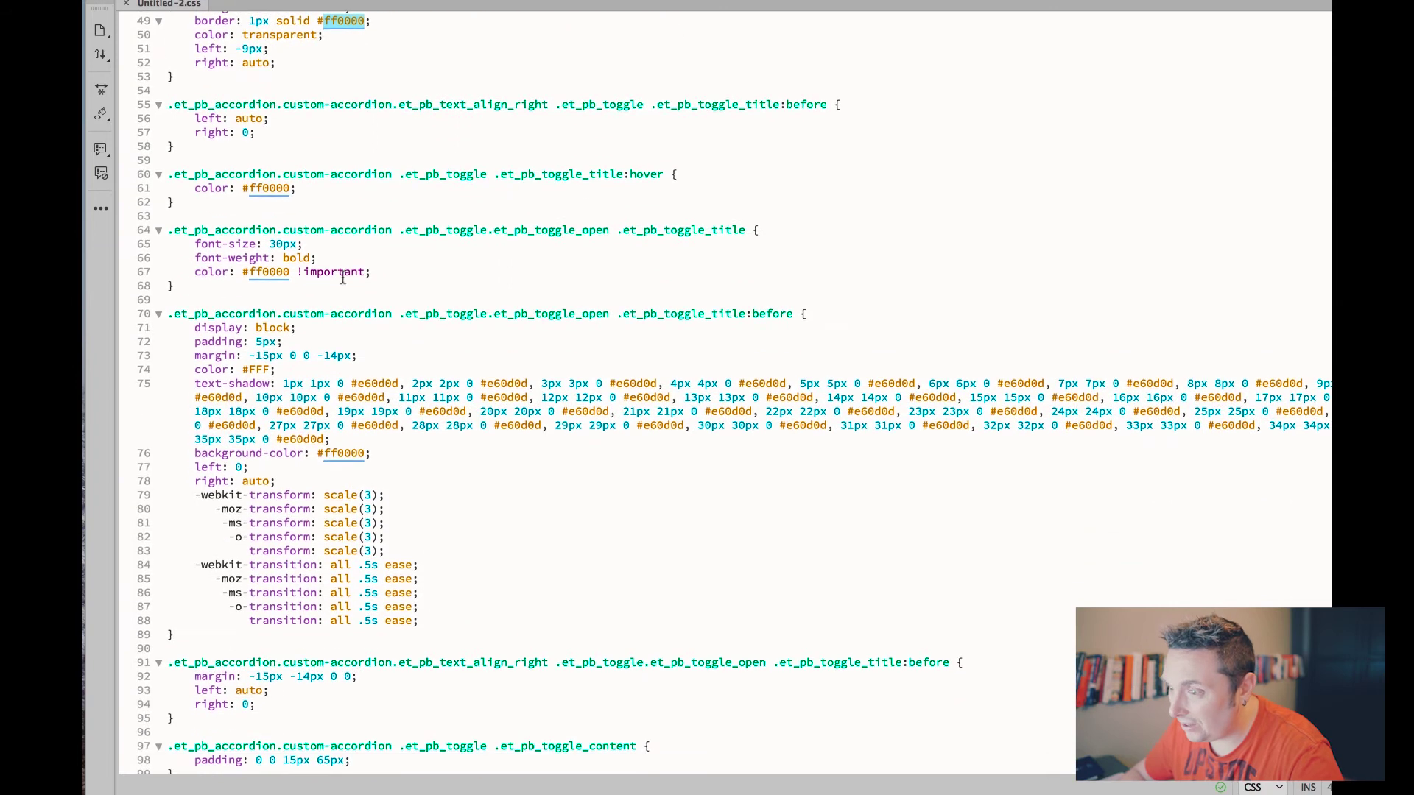
pyautogui.scroll(18, 305, 243)
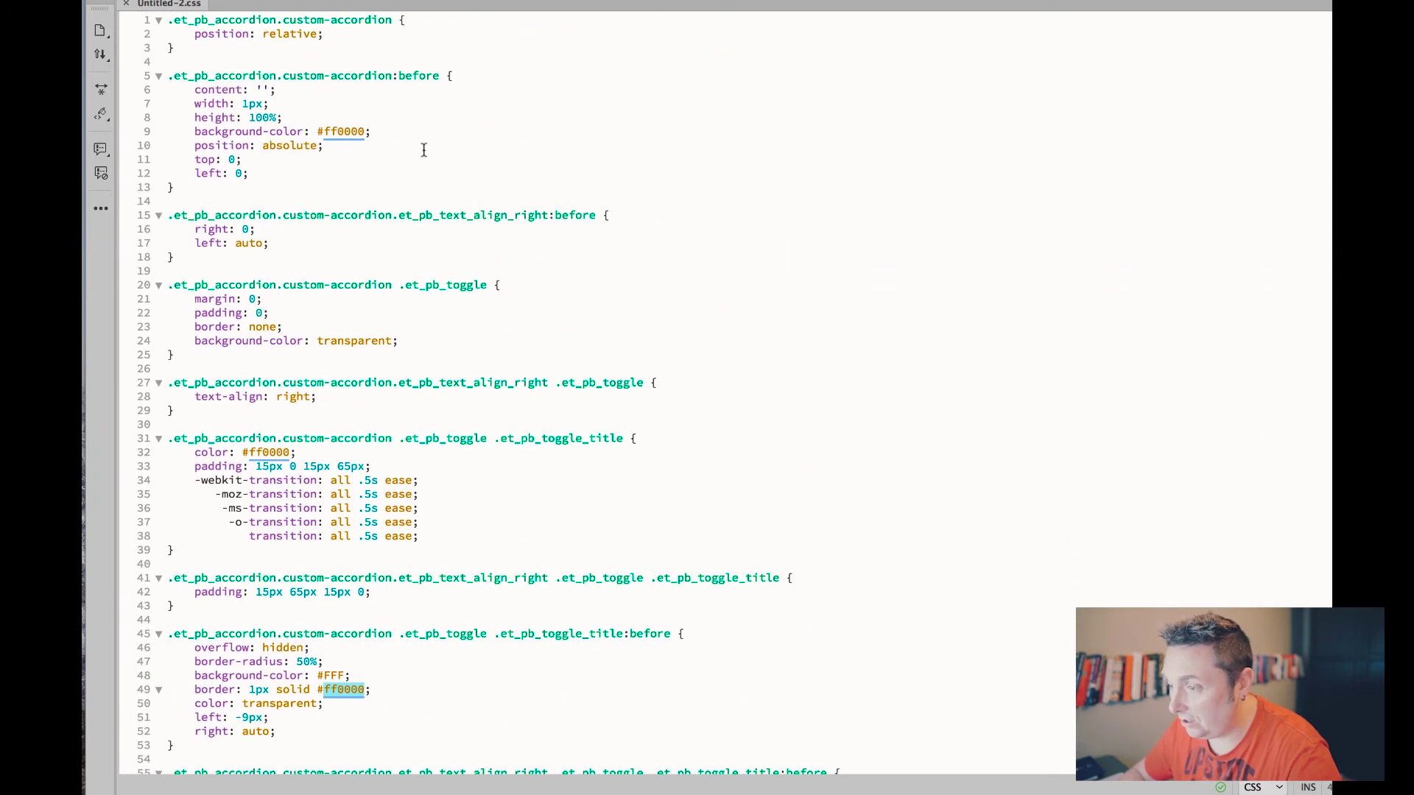
pyautogui.scroll(-4, 589, 337)
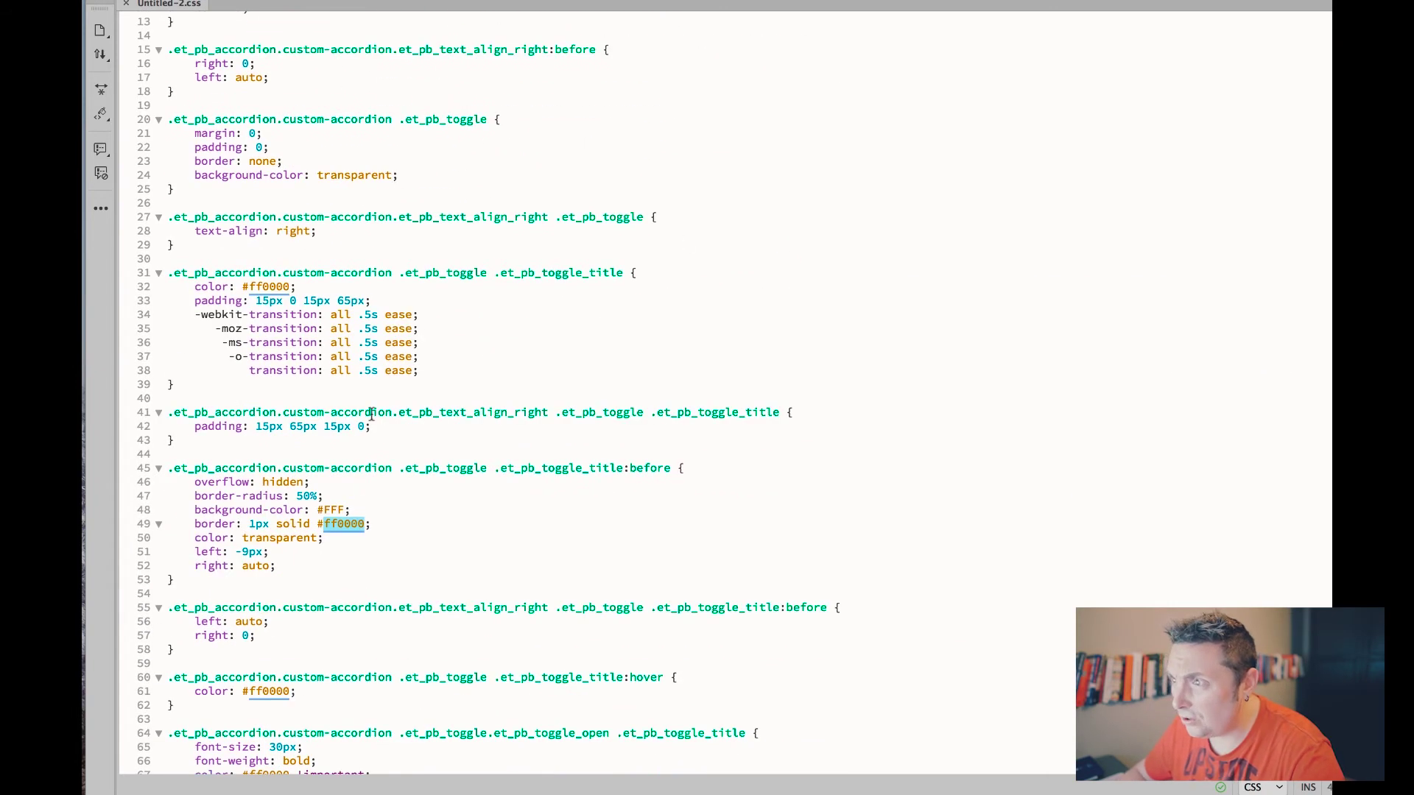
pyautogui.scroll(4, 383, 266)
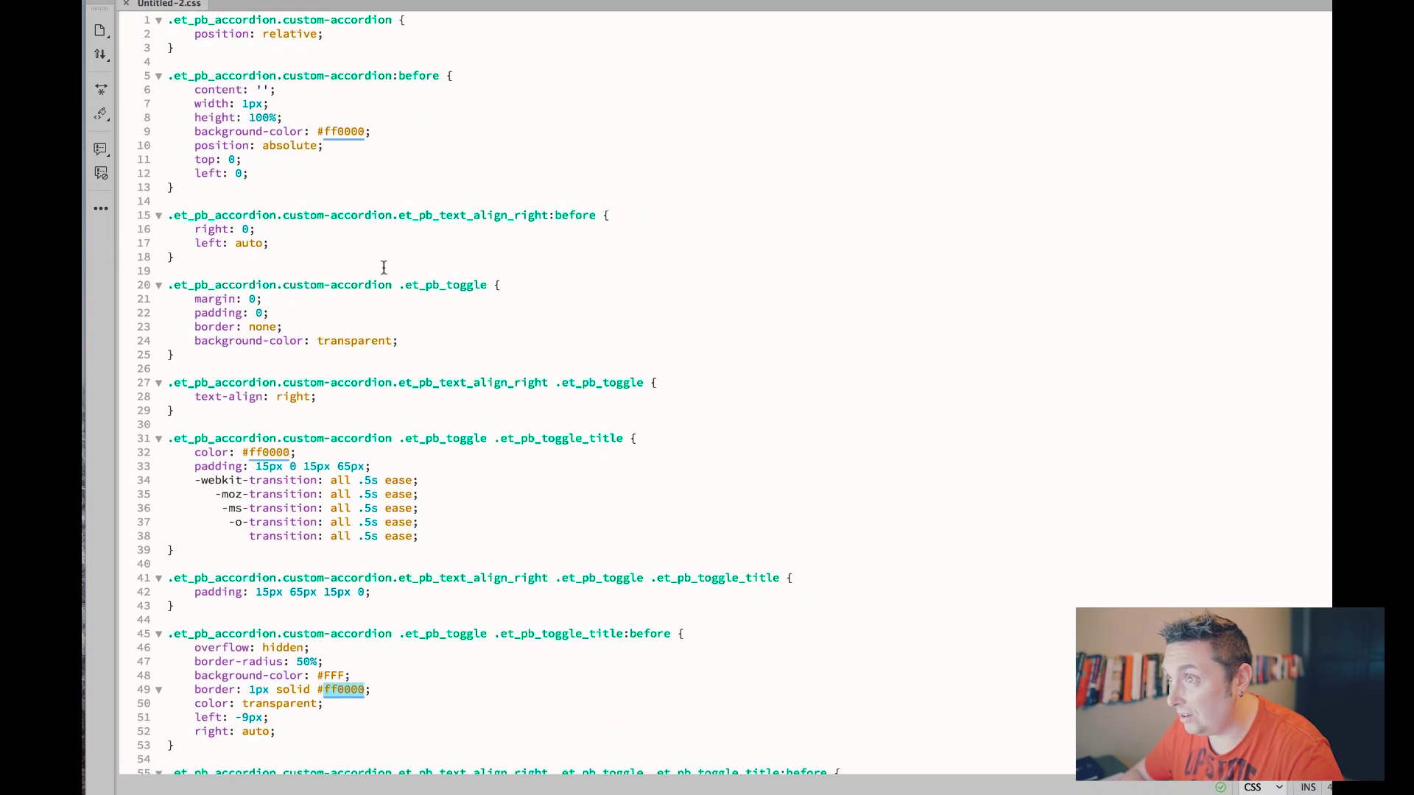
pyautogui.scroll(-8, 420, 325)
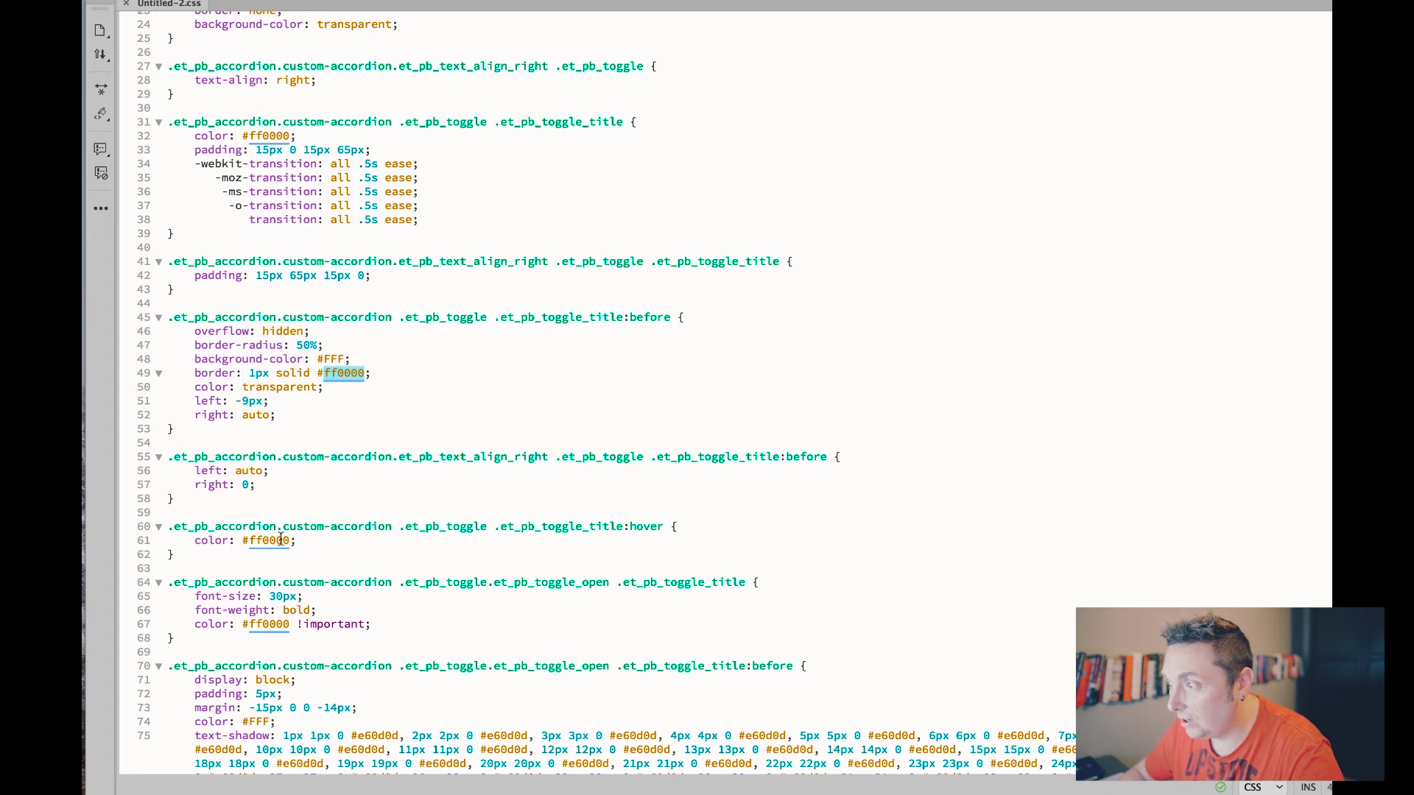
# - Examine the title hover color, and select the font size and font weight values in the open toggle title rule
pyautogui.moveTo(275, 541)
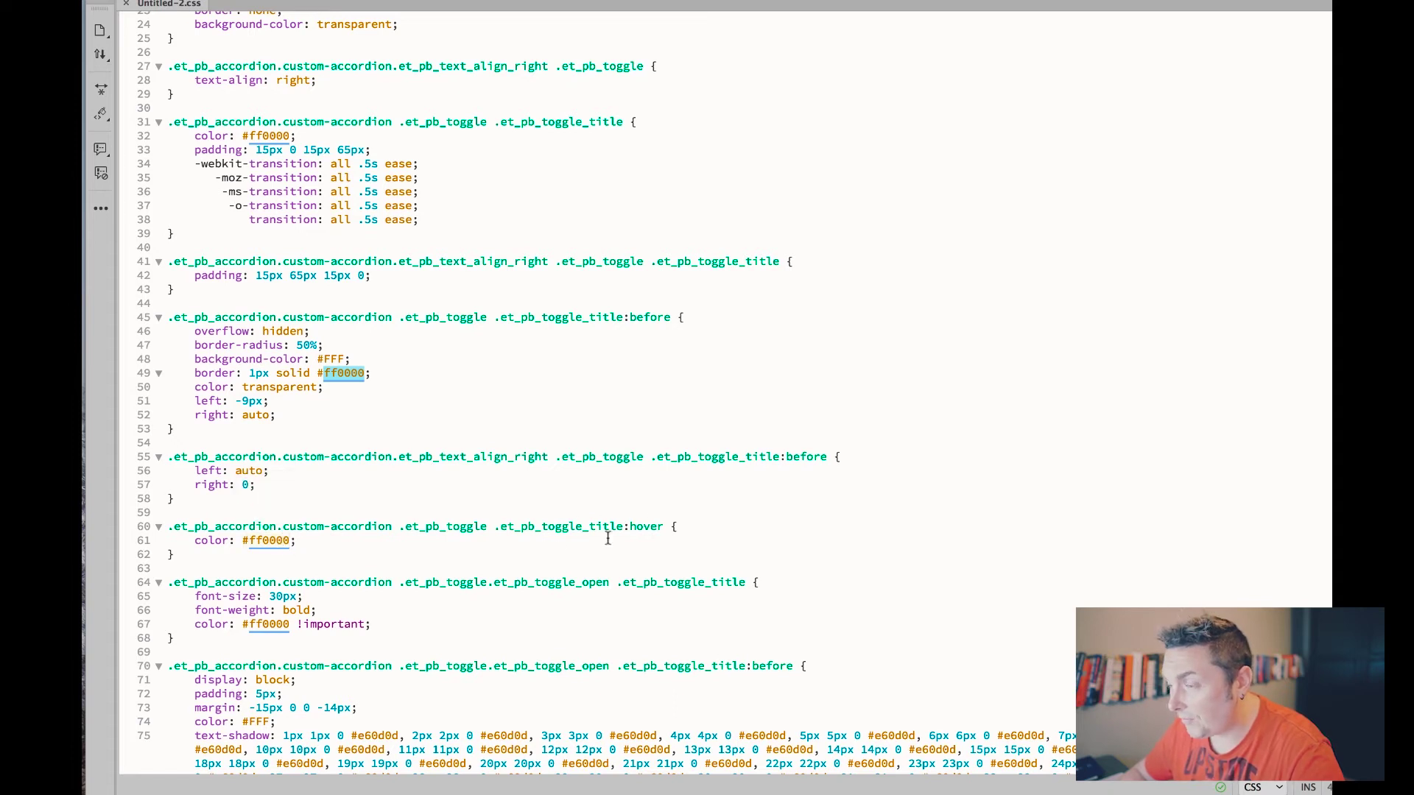
pyautogui.scroll(5, 517, 458)
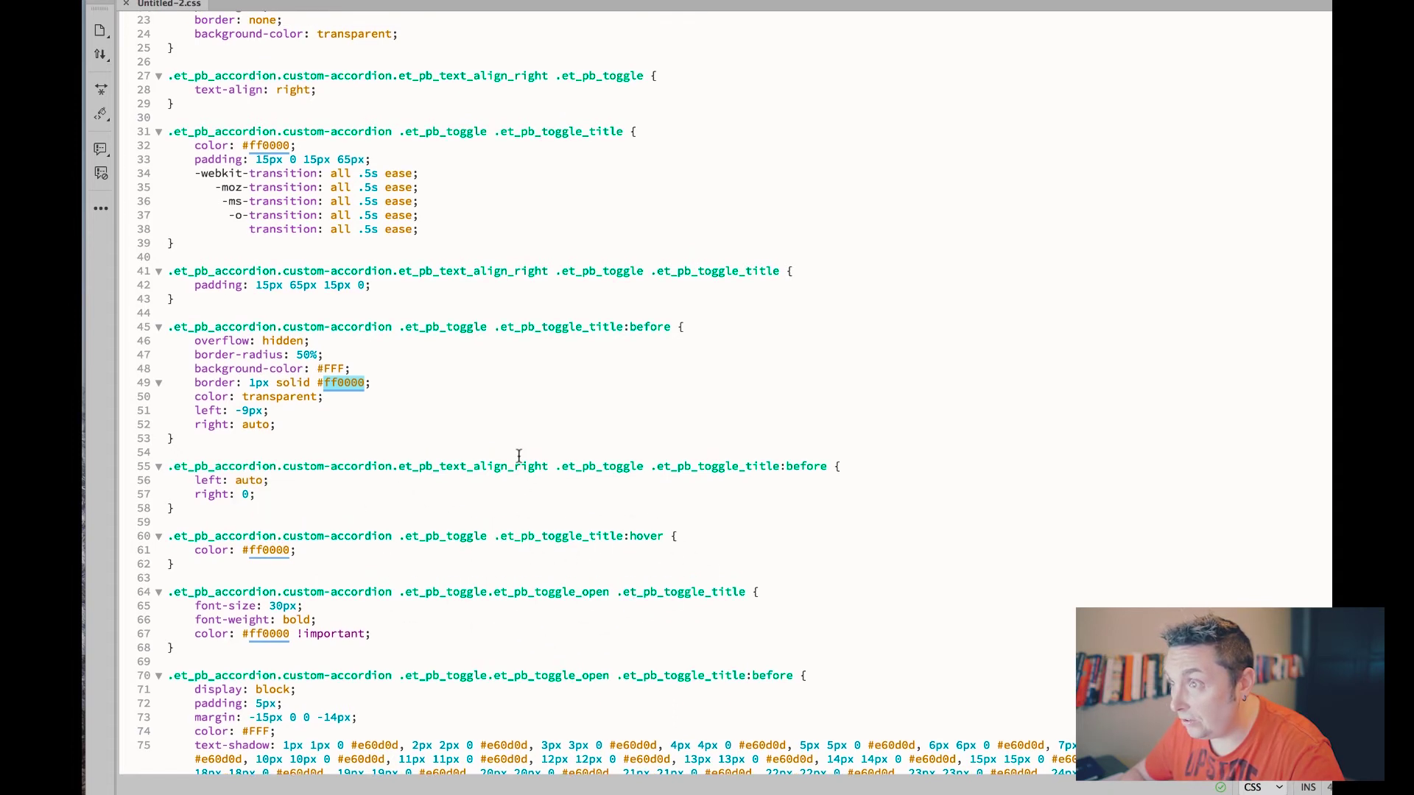
pyautogui.scroll(-3, 517, 457)
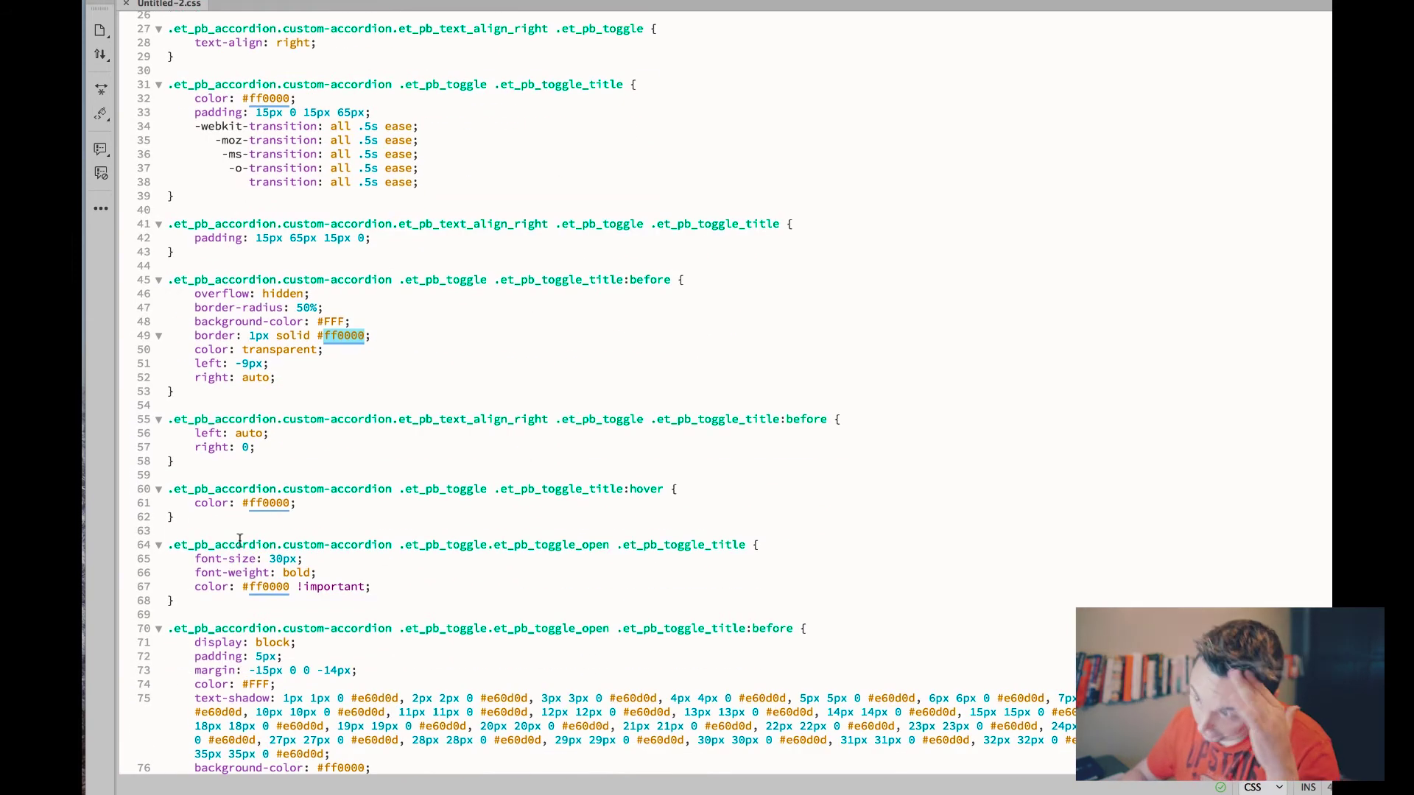
pyautogui.doubleClick(282, 559)
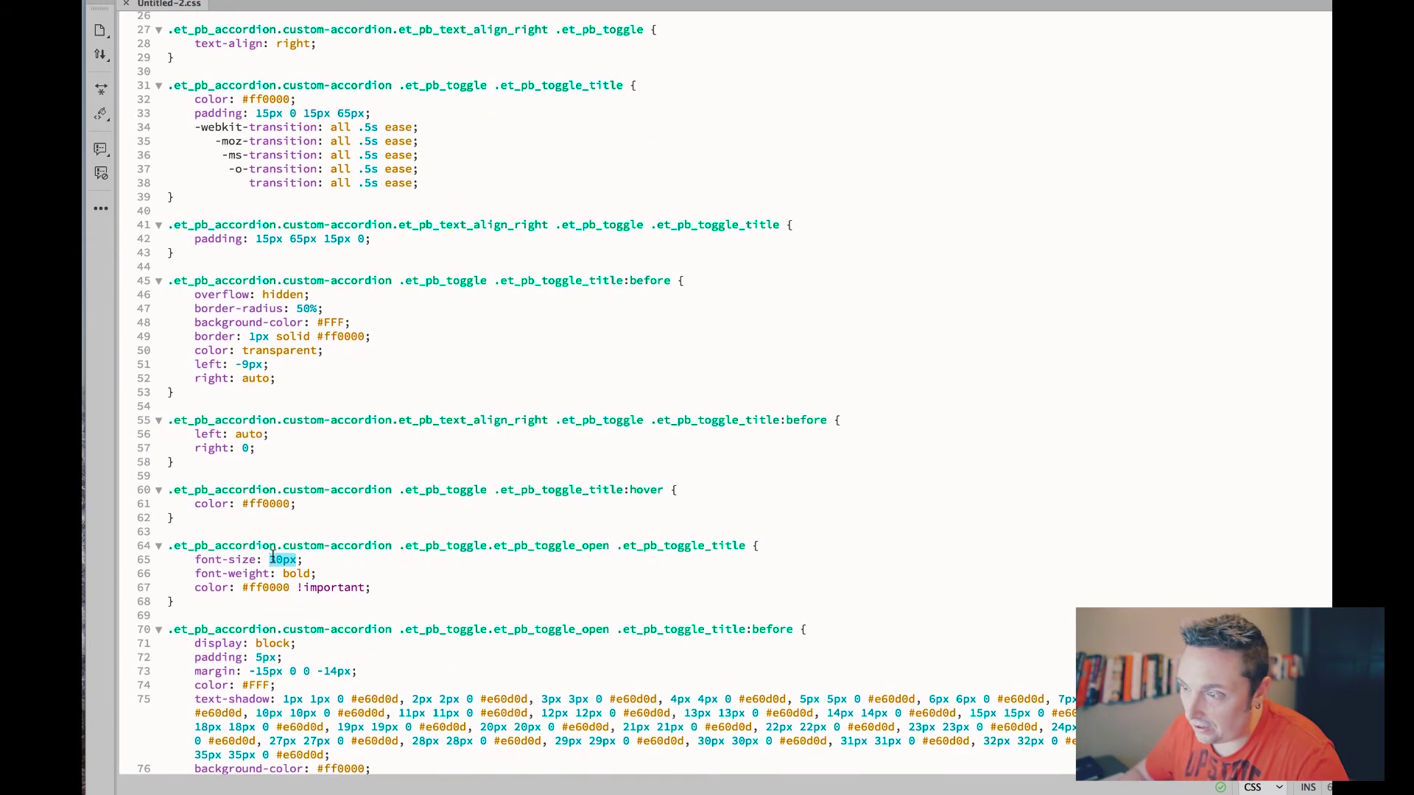
pyautogui.doubleClick(296, 579)
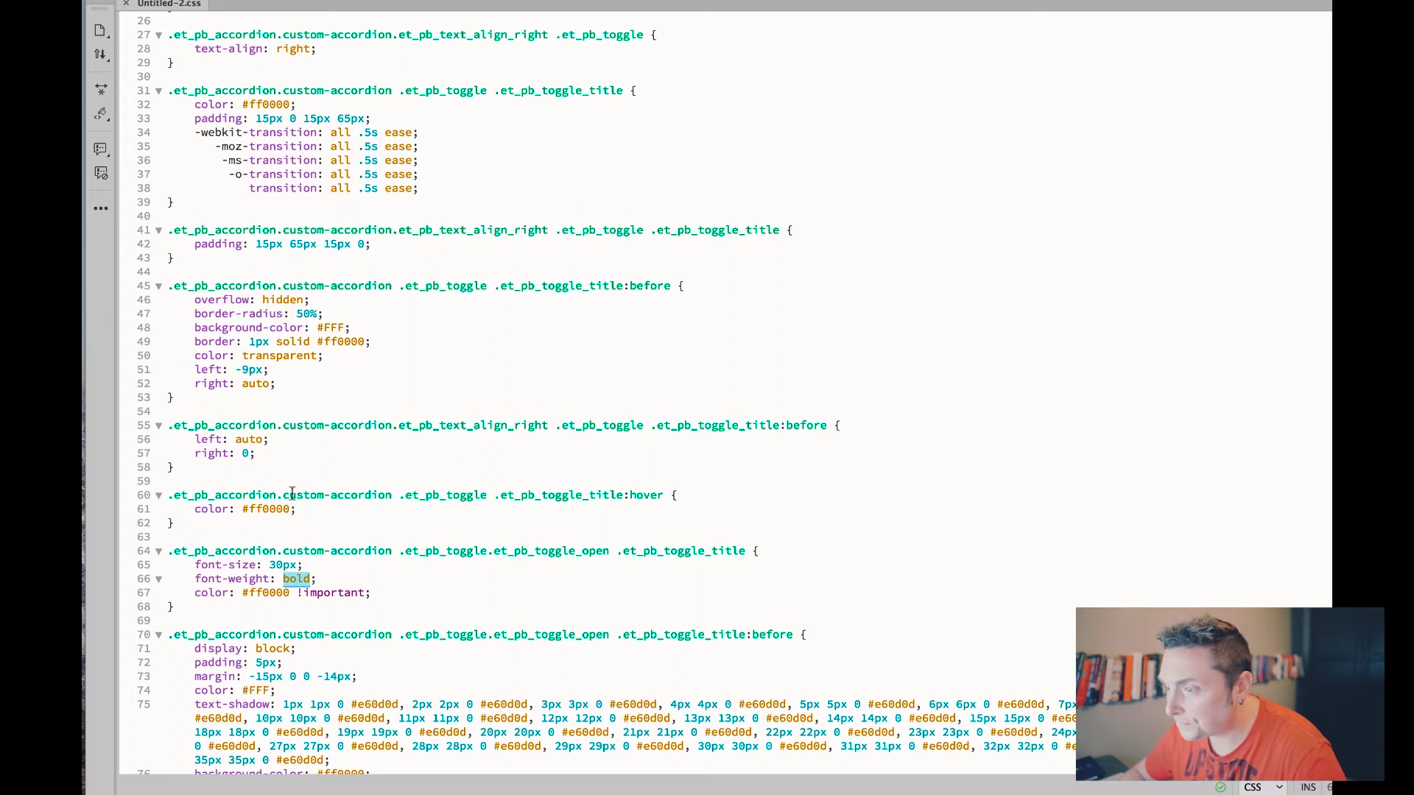
# - Select the e60d0d shadow color in the open toggle icon rule and compare it with the icon on the live accordion page
pyautogui.scroll(-5, 397, 526)
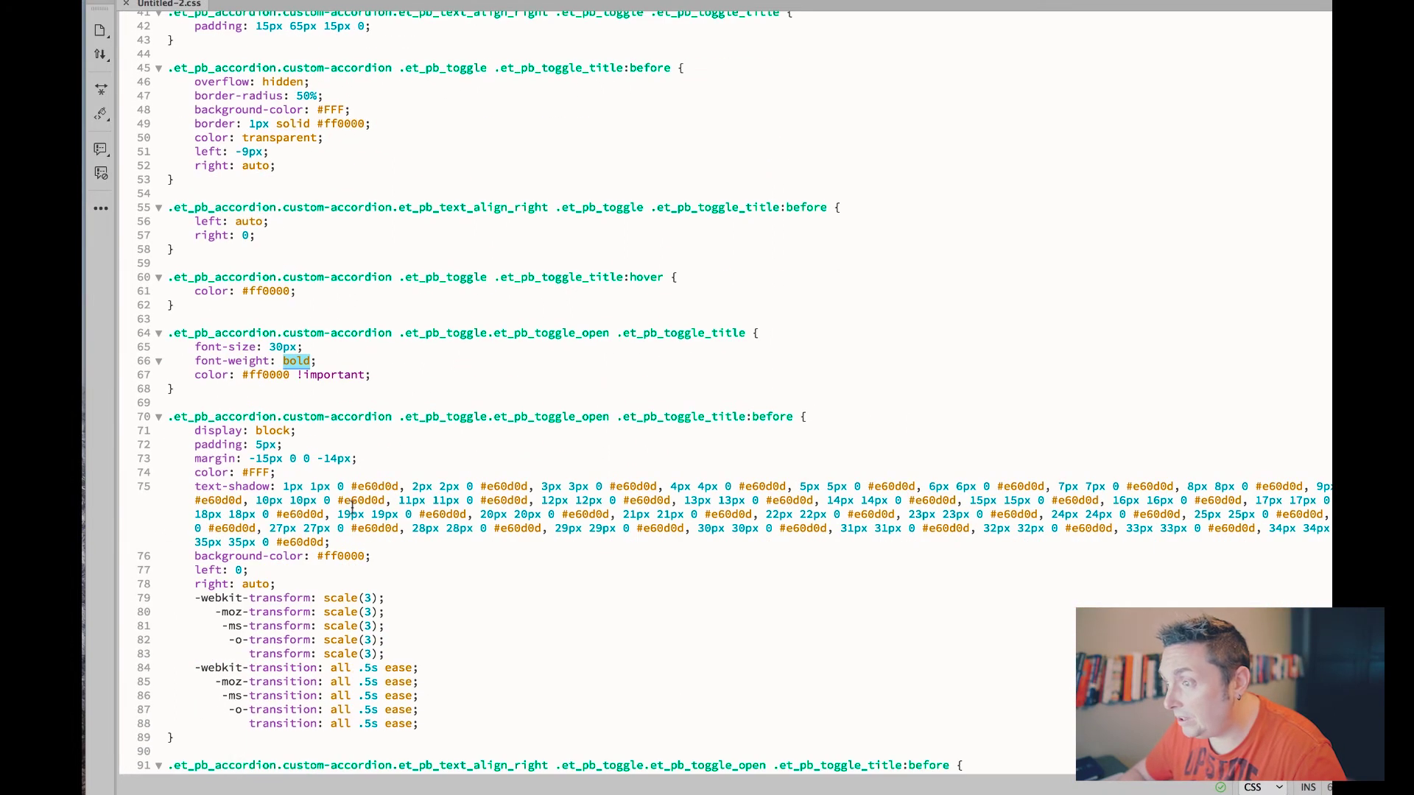
pyautogui.doubleClick(377, 486)
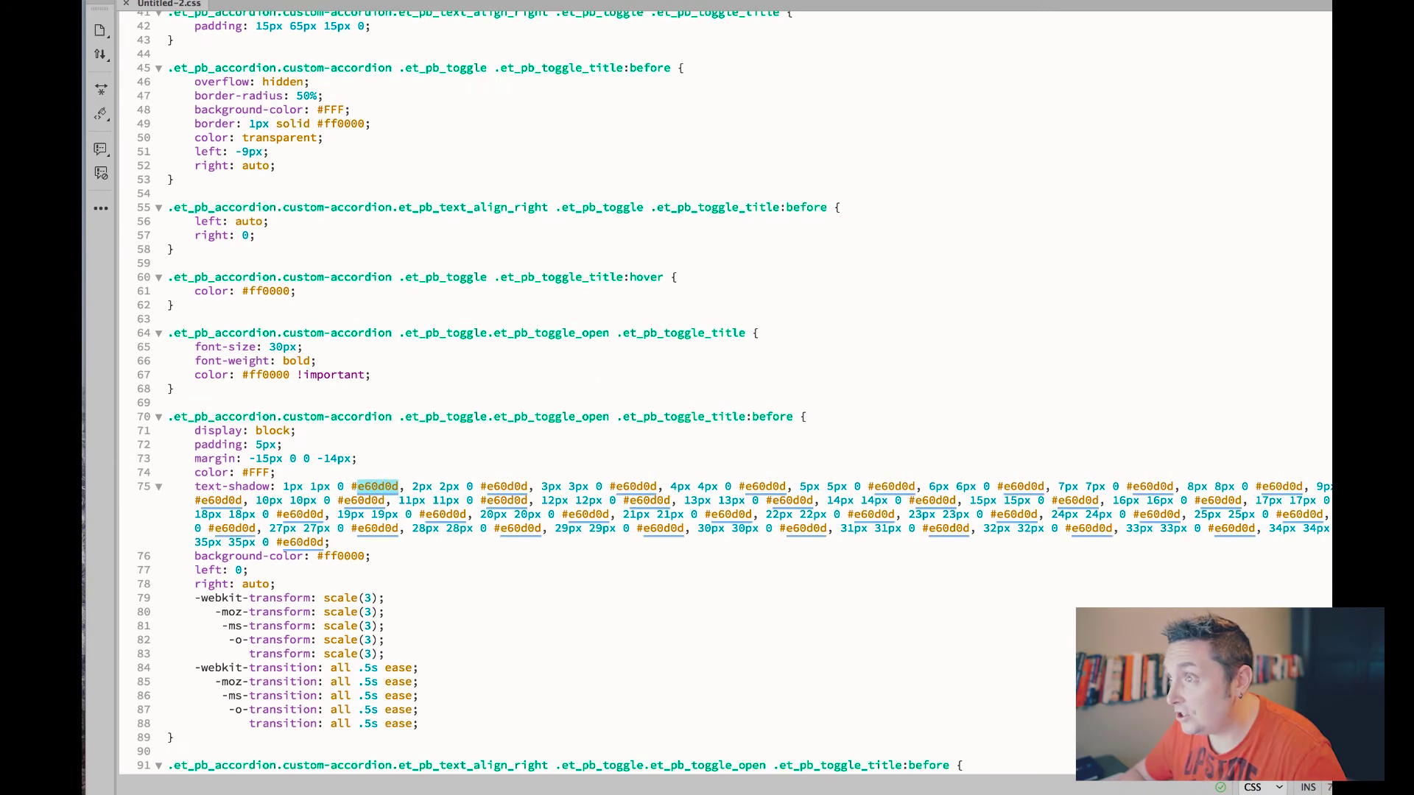
pyautogui.press('super+Tab')
pyautogui.hotkey('ctrl', 'Tab')
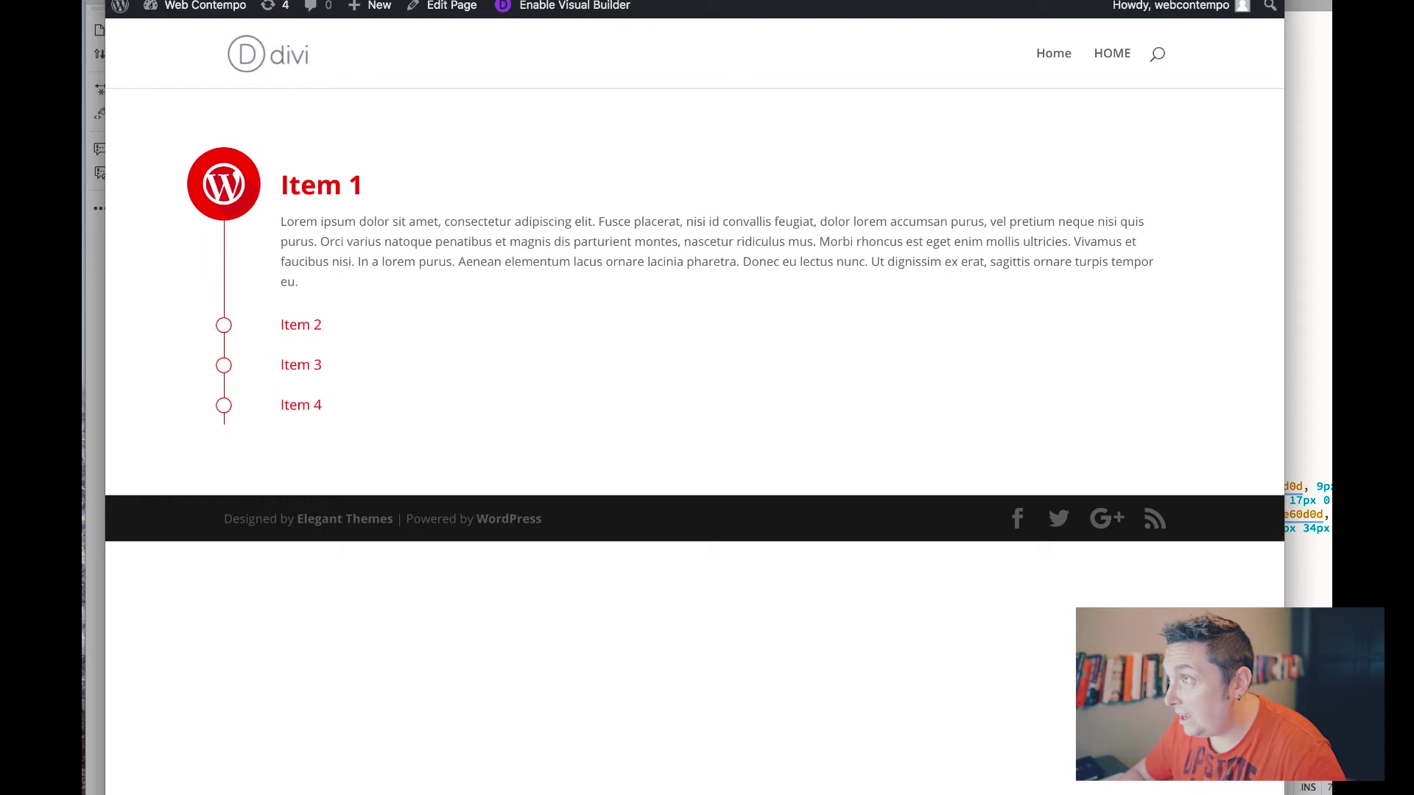
pyautogui.hotkey('ctrl', 'Tab')
pyautogui.hotkey('ctrl', 'Tab')
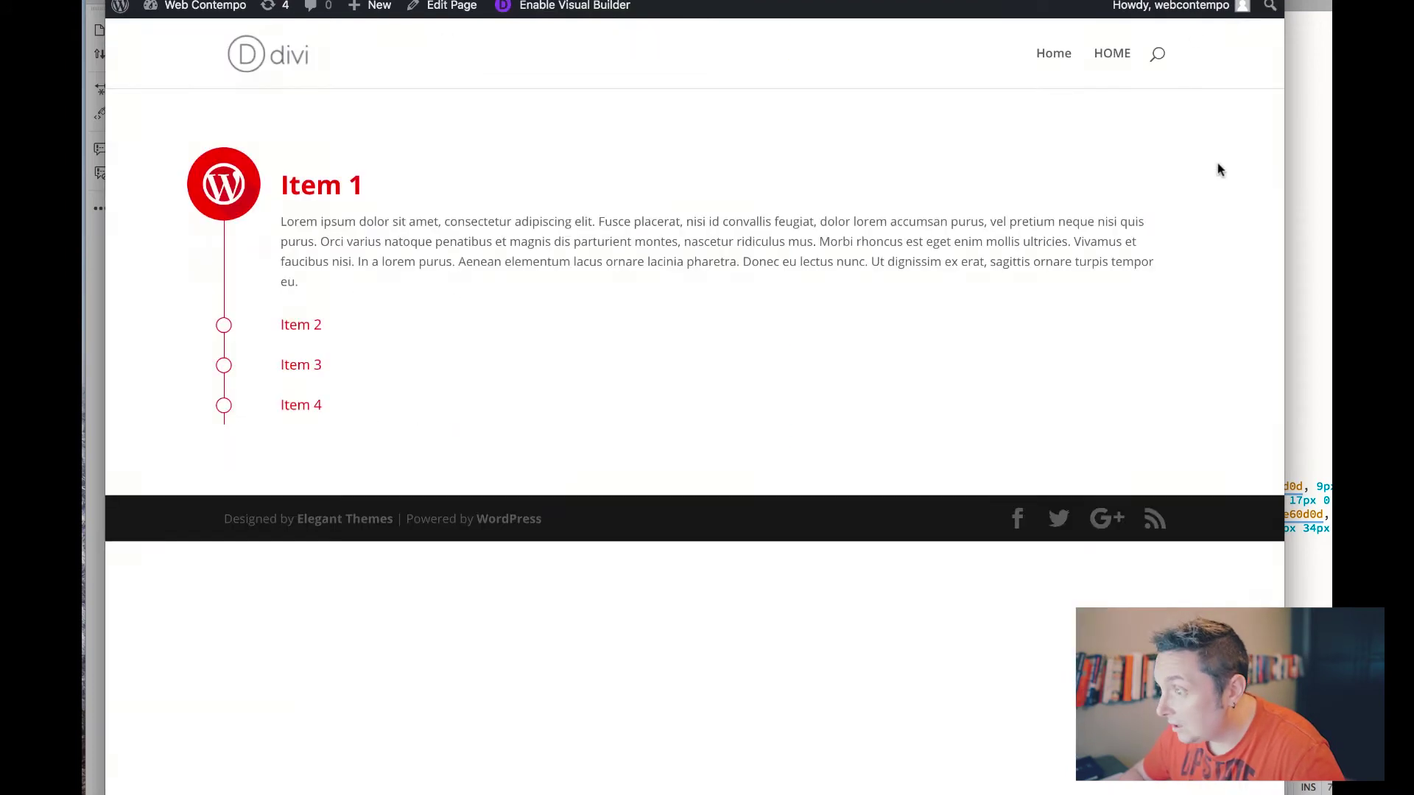
pyautogui.press('super+Tab')
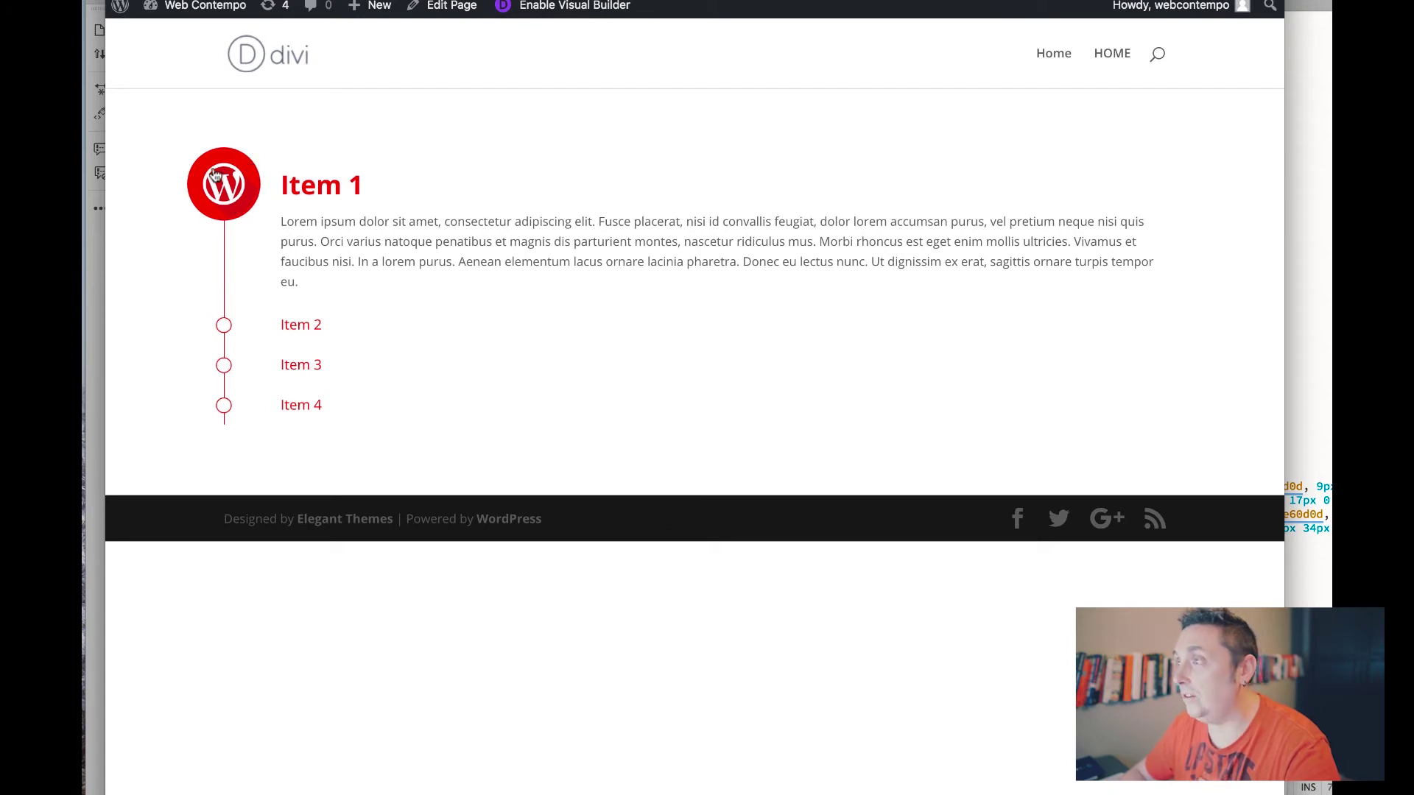
# - Copy the whole text-shadow declaration in the stylesheet's open toggle icon rule and delete it from the rule
pyautogui.click(1329, 166)
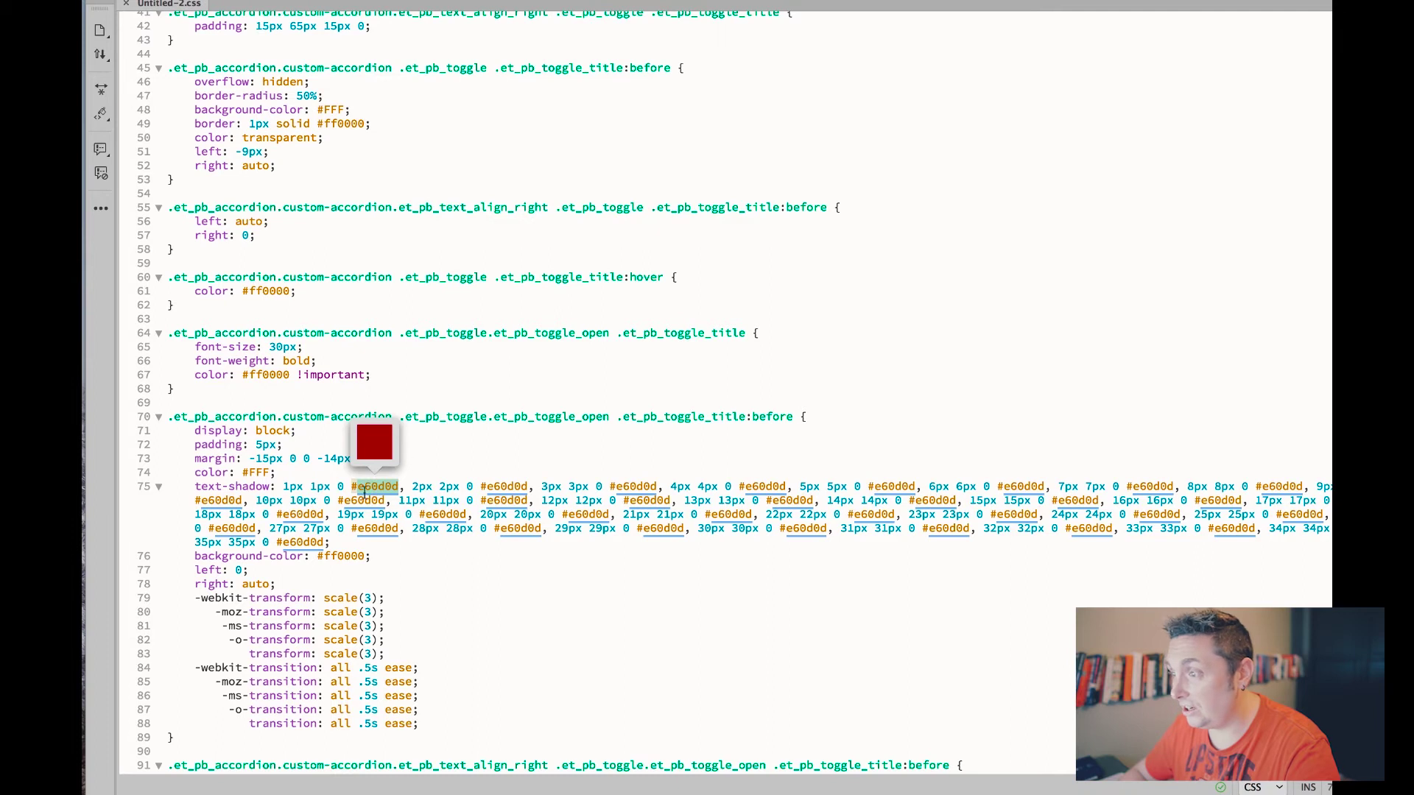
pyautogui.doubleClick(393, 486)
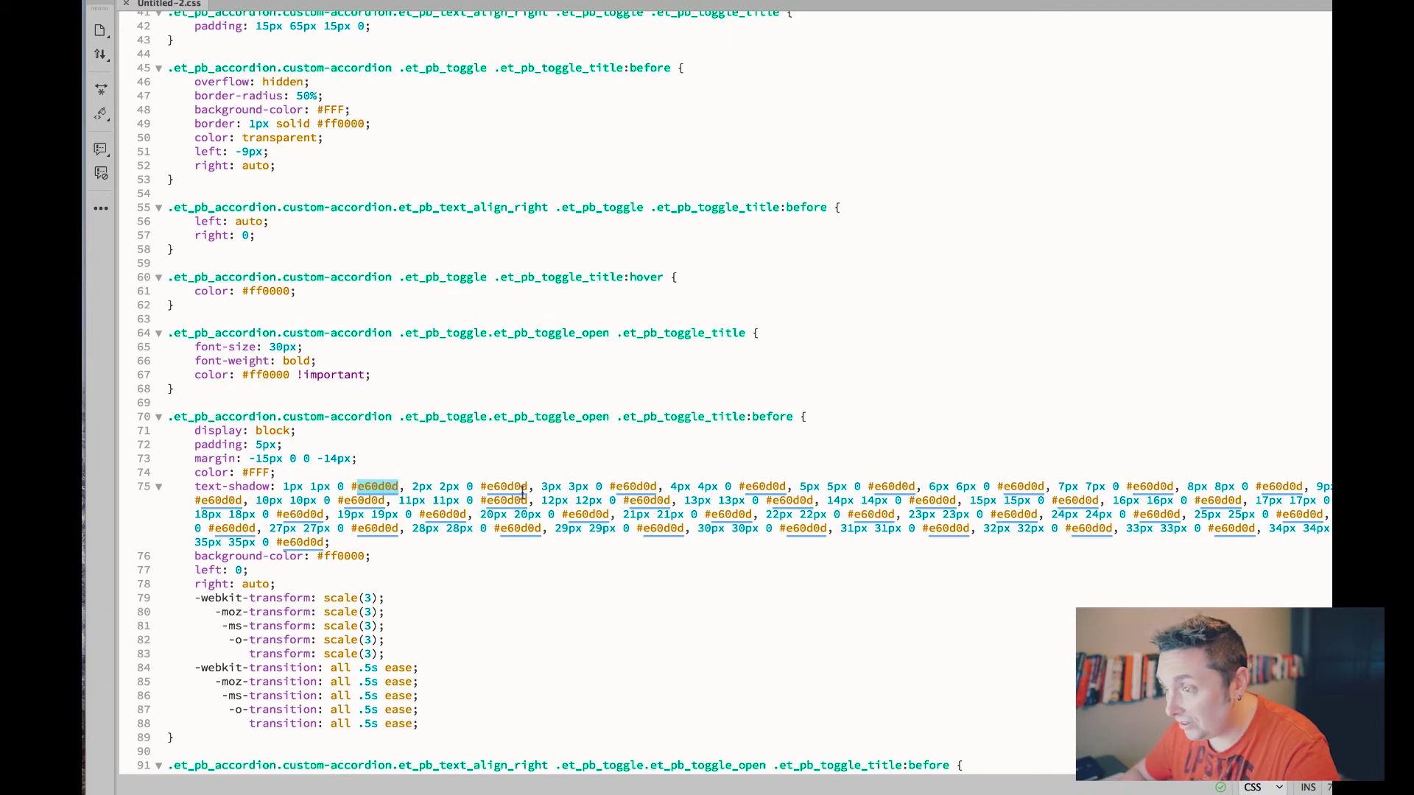
pyautogui.click(338, 542)
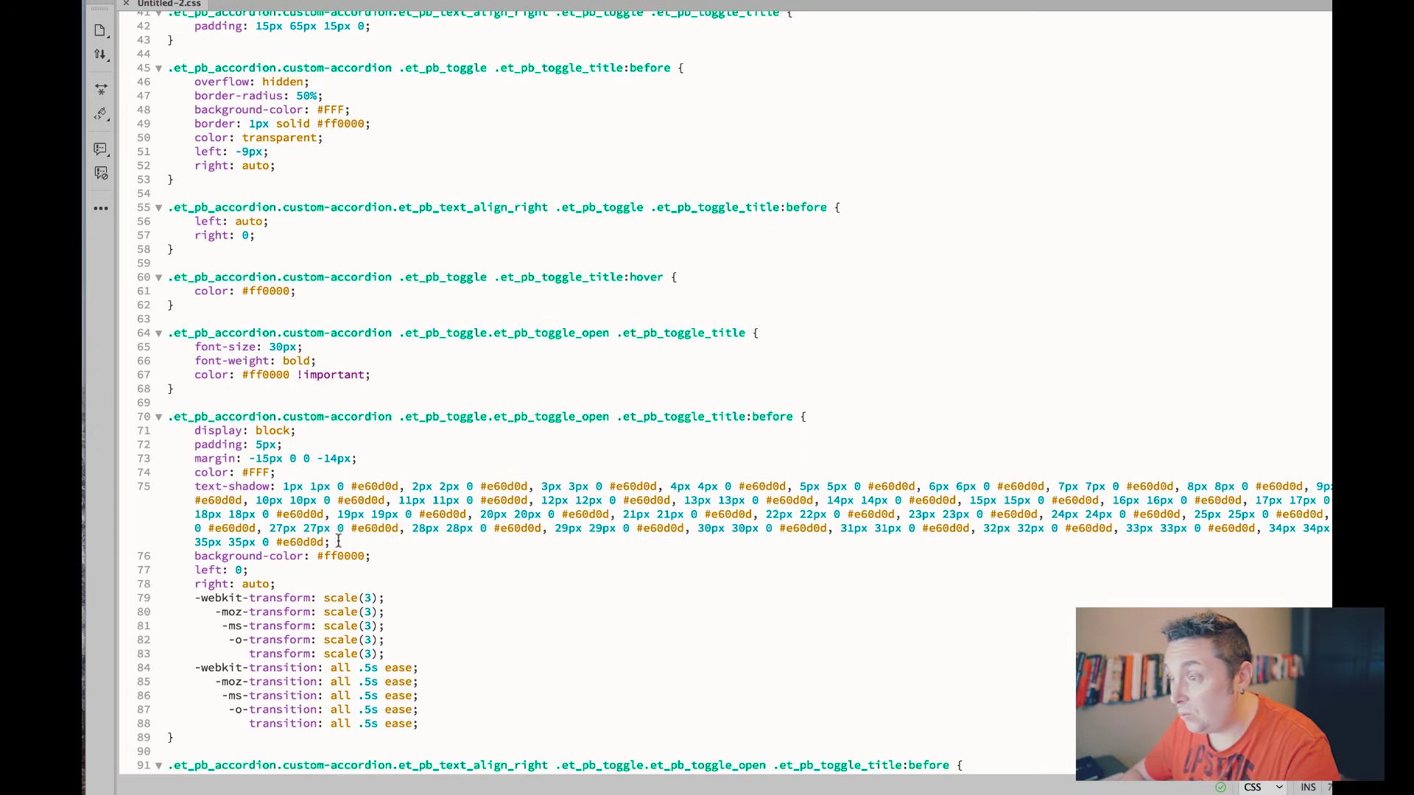
pyautogui.moveTo(338, 542); pyautogui.dragTo(170, 490)
pyautogui.hotkey('ctrl', 'c')
pyautogui.press('BackSpace')
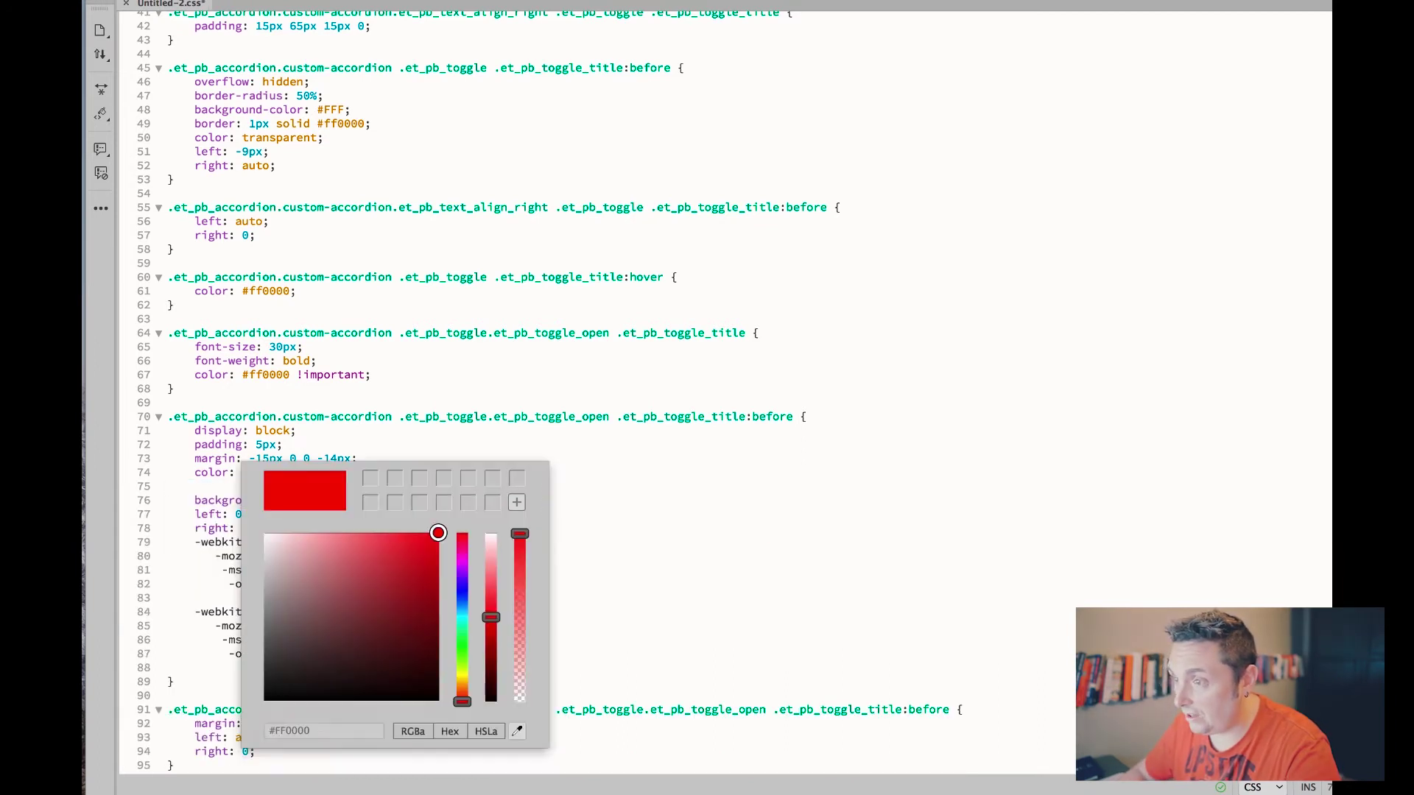
pyautogui.press('Escape')
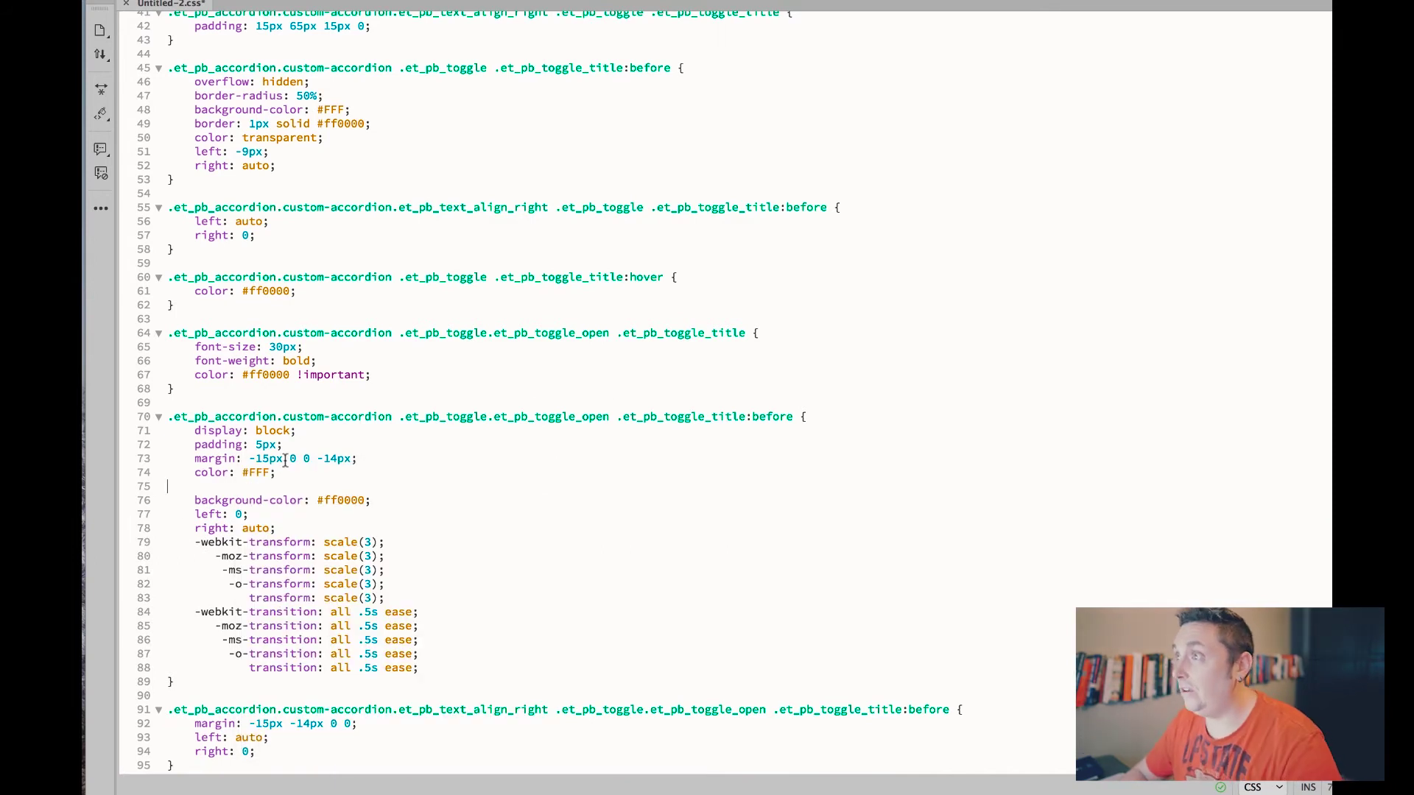
# - Switch to the browser and review the Item 1 icon's shadow on the live accordion page
pyautogui.press('super+Tab')
pyautogui.hotkey('ctrl', 'Tab')
pyautogui.hotkey('ctrl', 'shift', 'Tab')
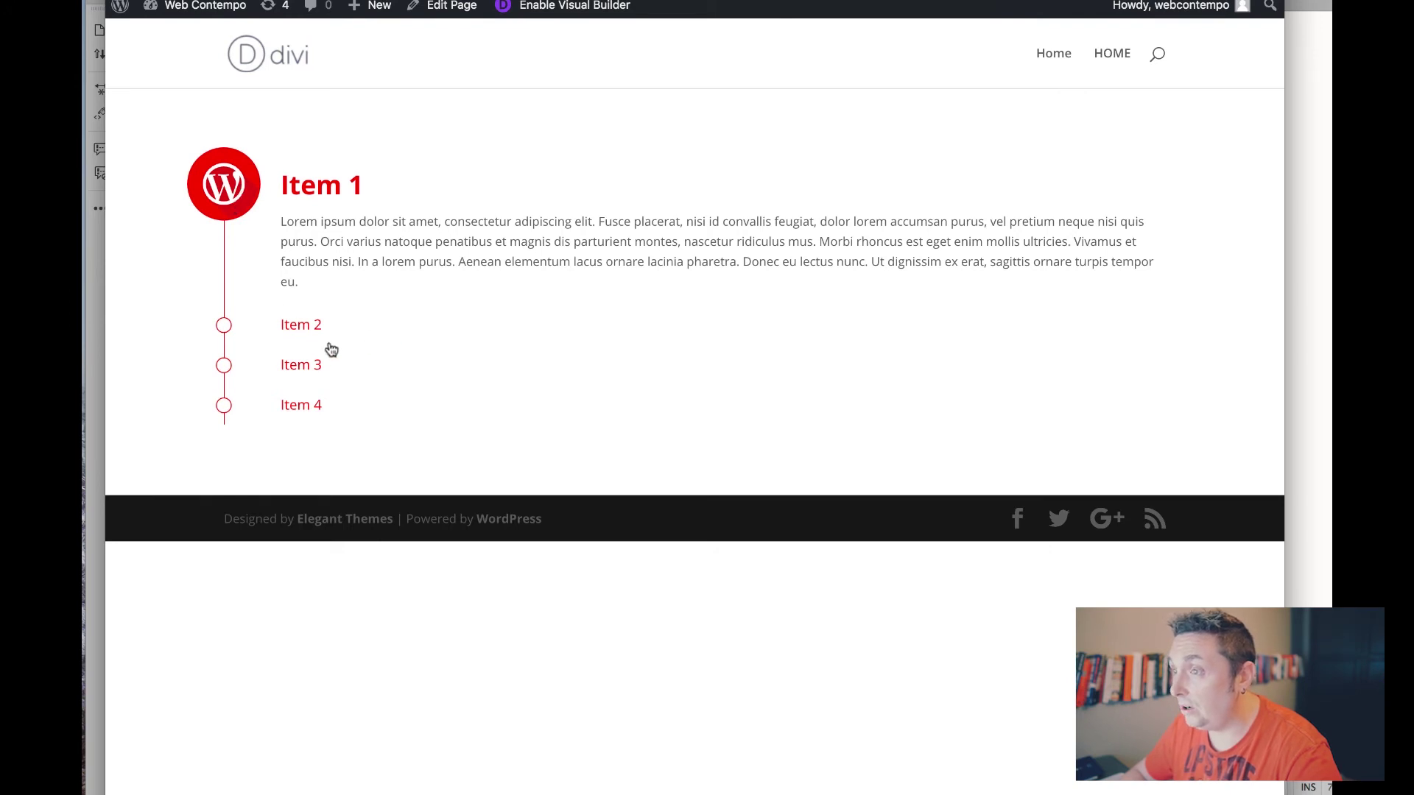
# - Return to the stylesheet and paste the text-shadow declaration back into the open toggle icon rule after color: #FFF
pyautogui.click(1316, 228)
pyautogui.press('Down')
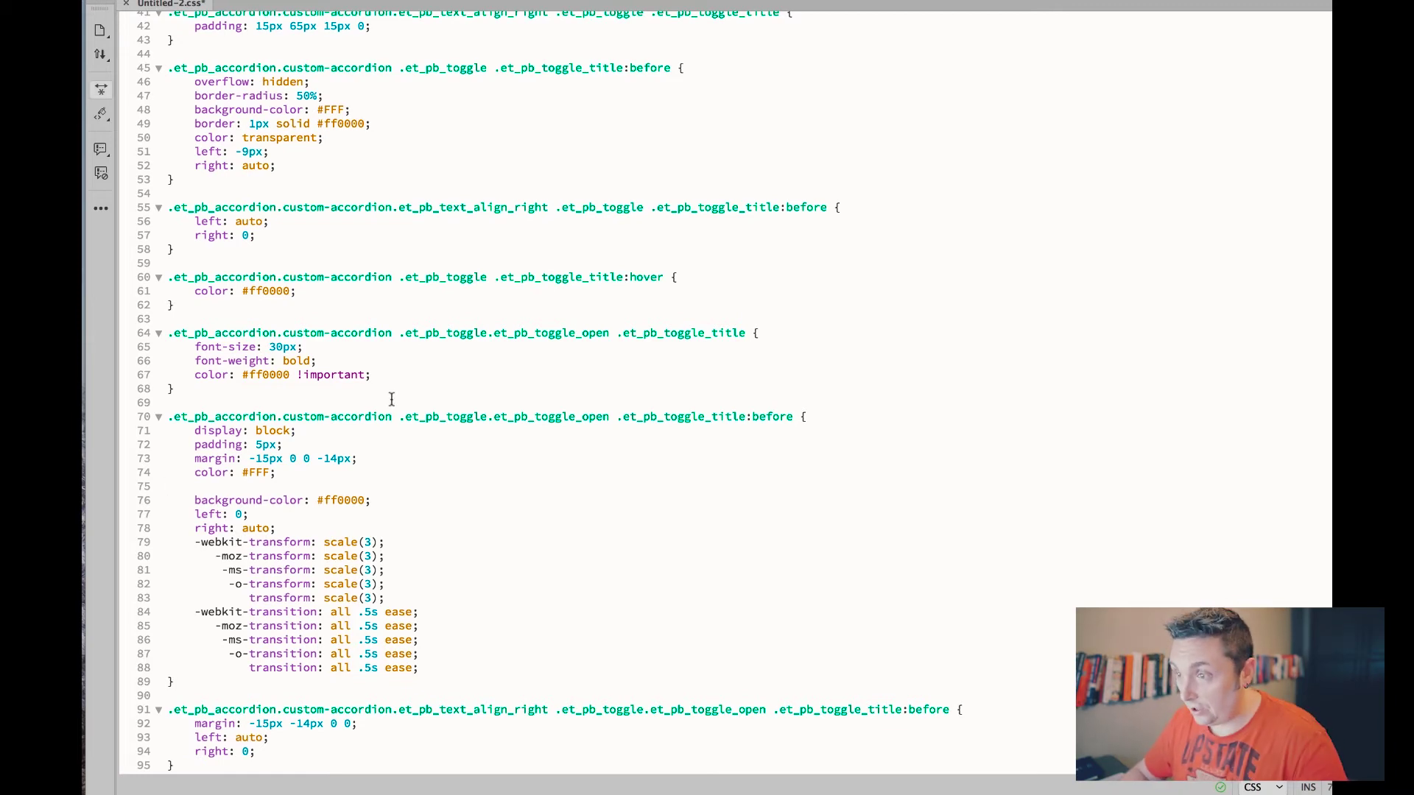
pyautogui.hotkey('ctrl', 'v')
pyautogui.click(660, 377)
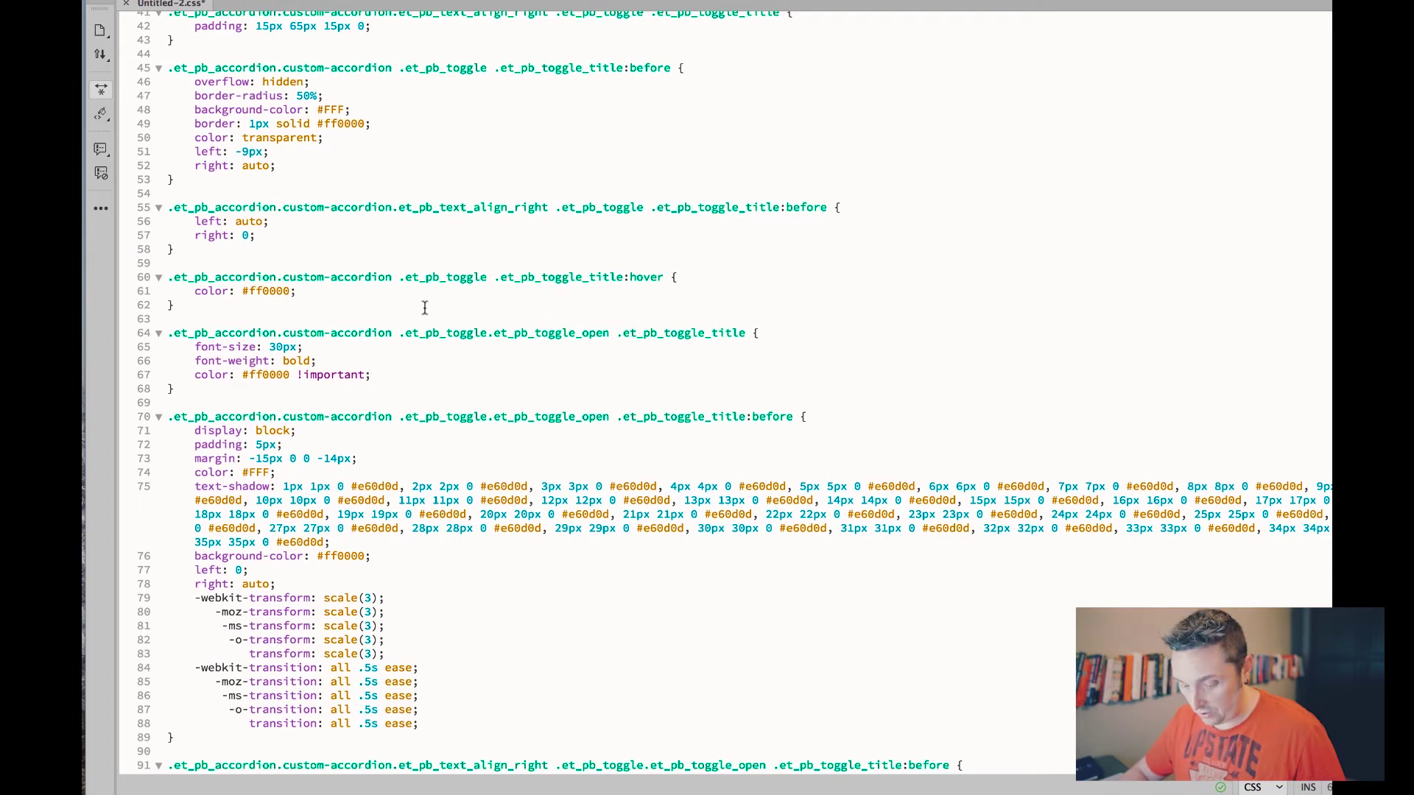
# - Select all the stylesheet code, check the Custom CSS field in the browser's theme options, and open the list of all pages
pyautogui.hotkey('ctrl', 'a')
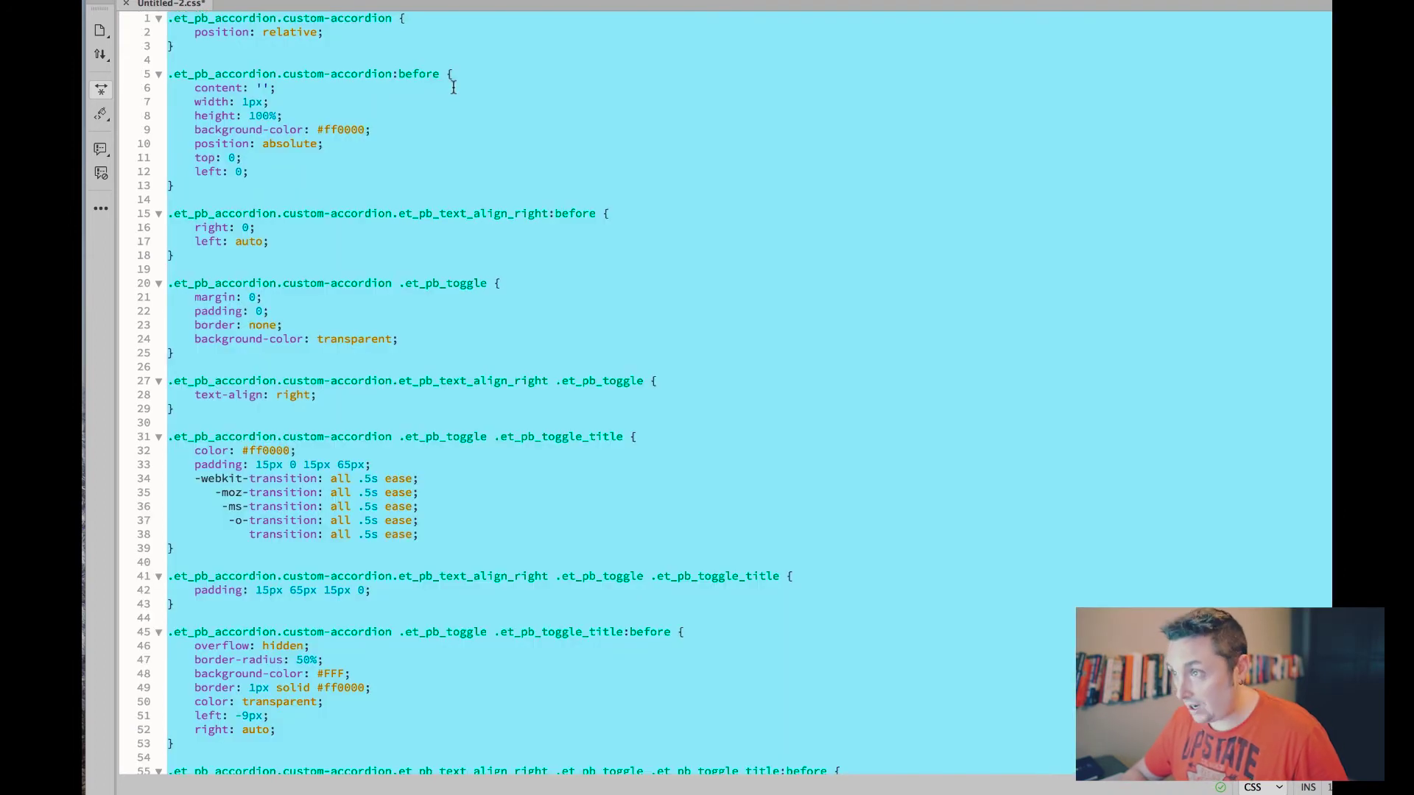
pyautogui.press('super+Tab')
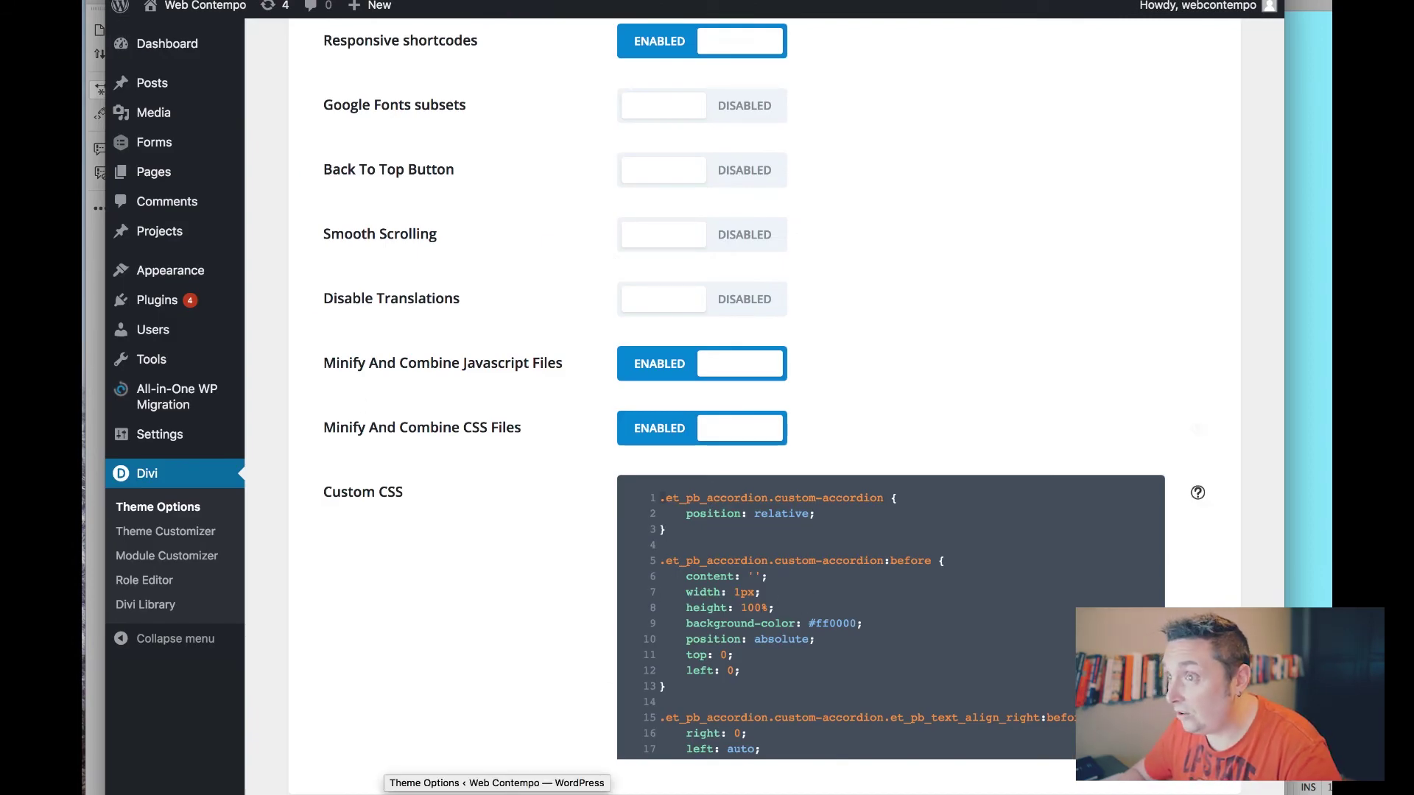
pyautogui.moveTo(160, 187)
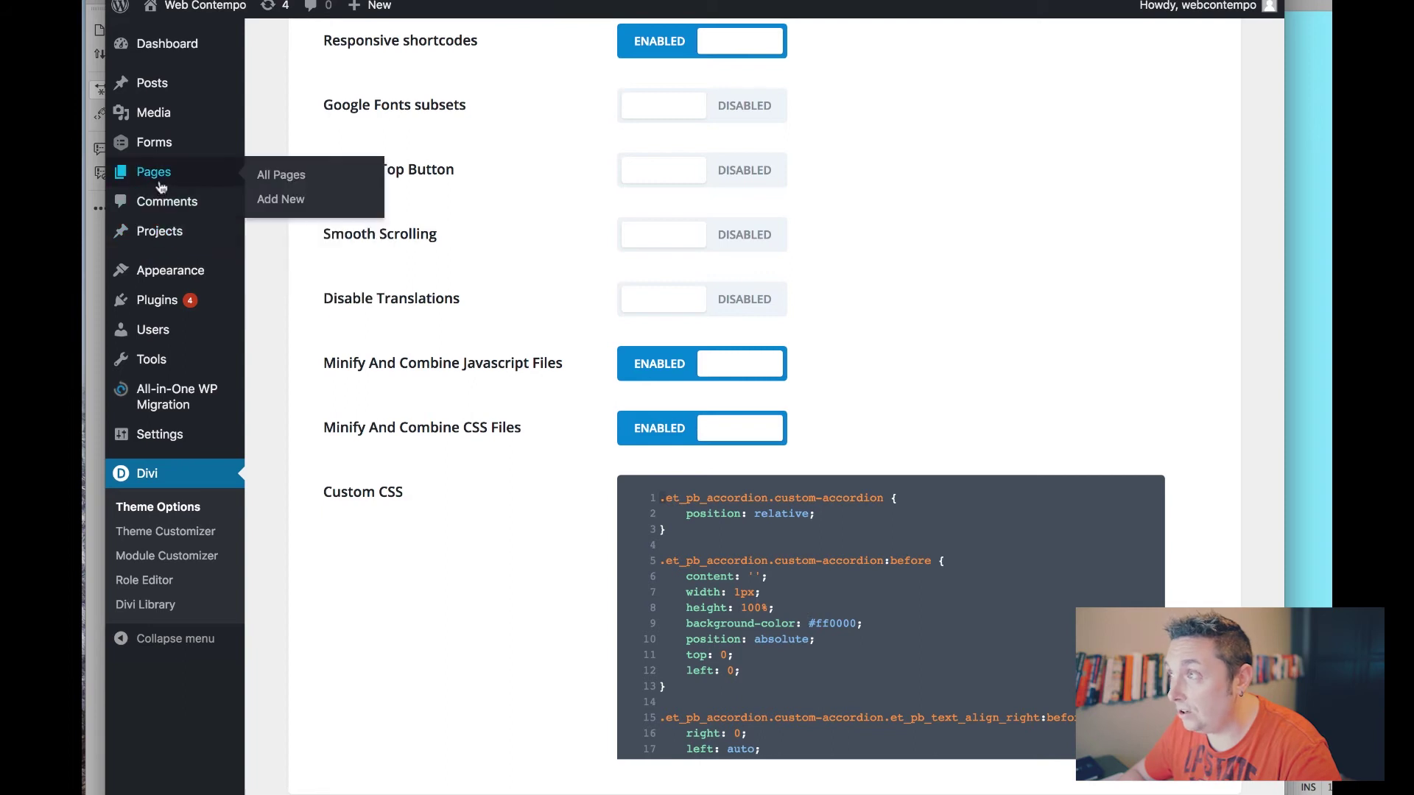
pyautogui.click(290, 178)
# - Review the toggle icons on the live accordion page by expanding its items one after another
pyautogui.press('Return')
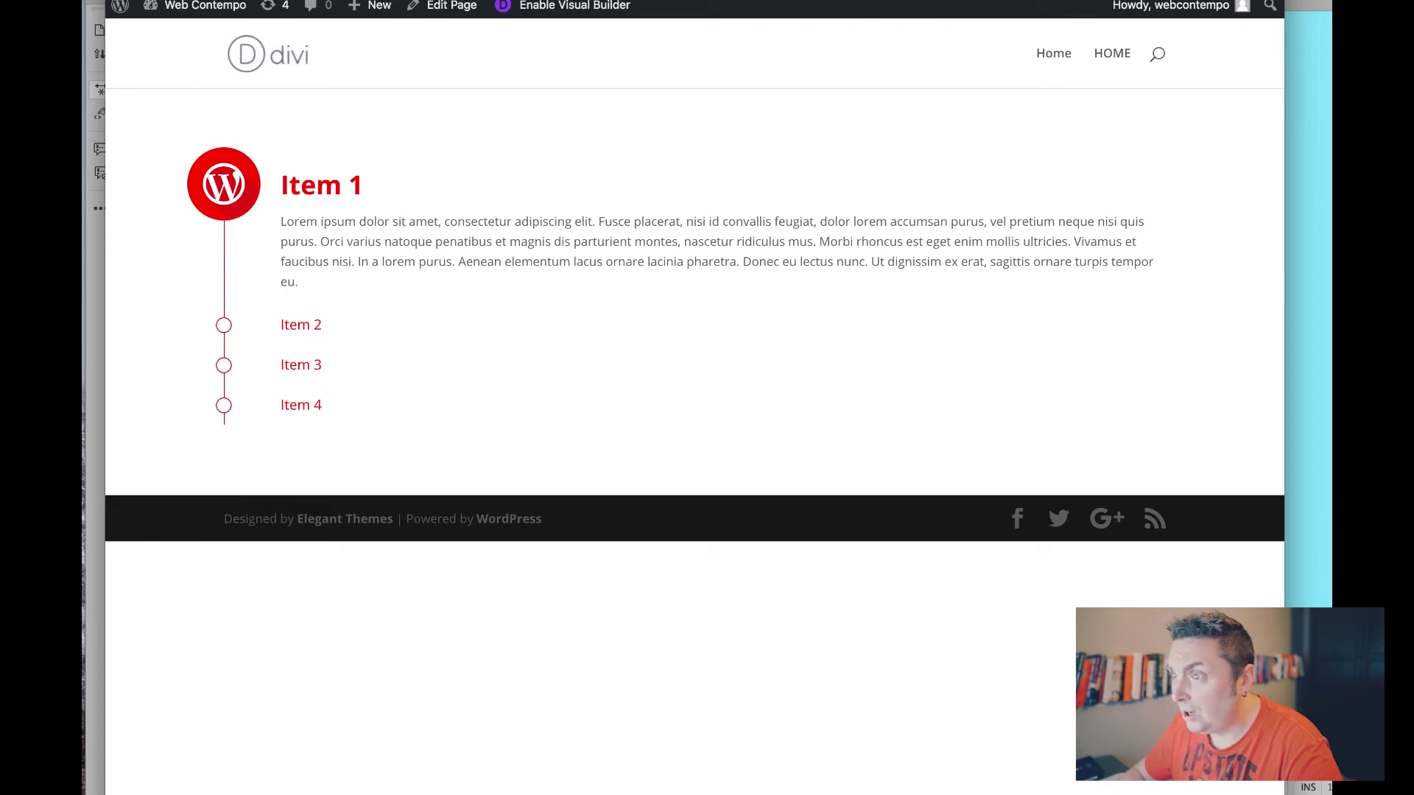
pyautogui.click(225, 326)
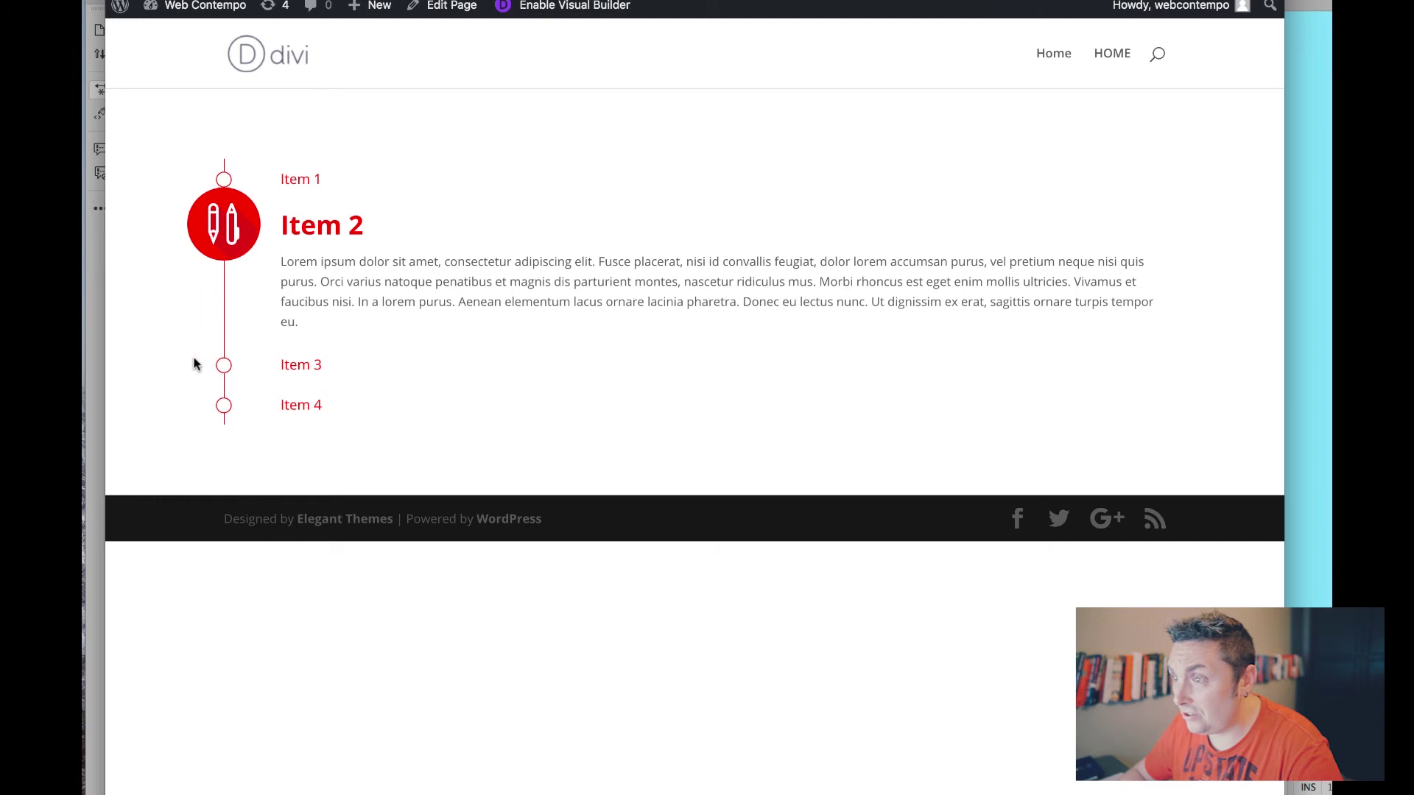
pyautogui.click(221, 367)
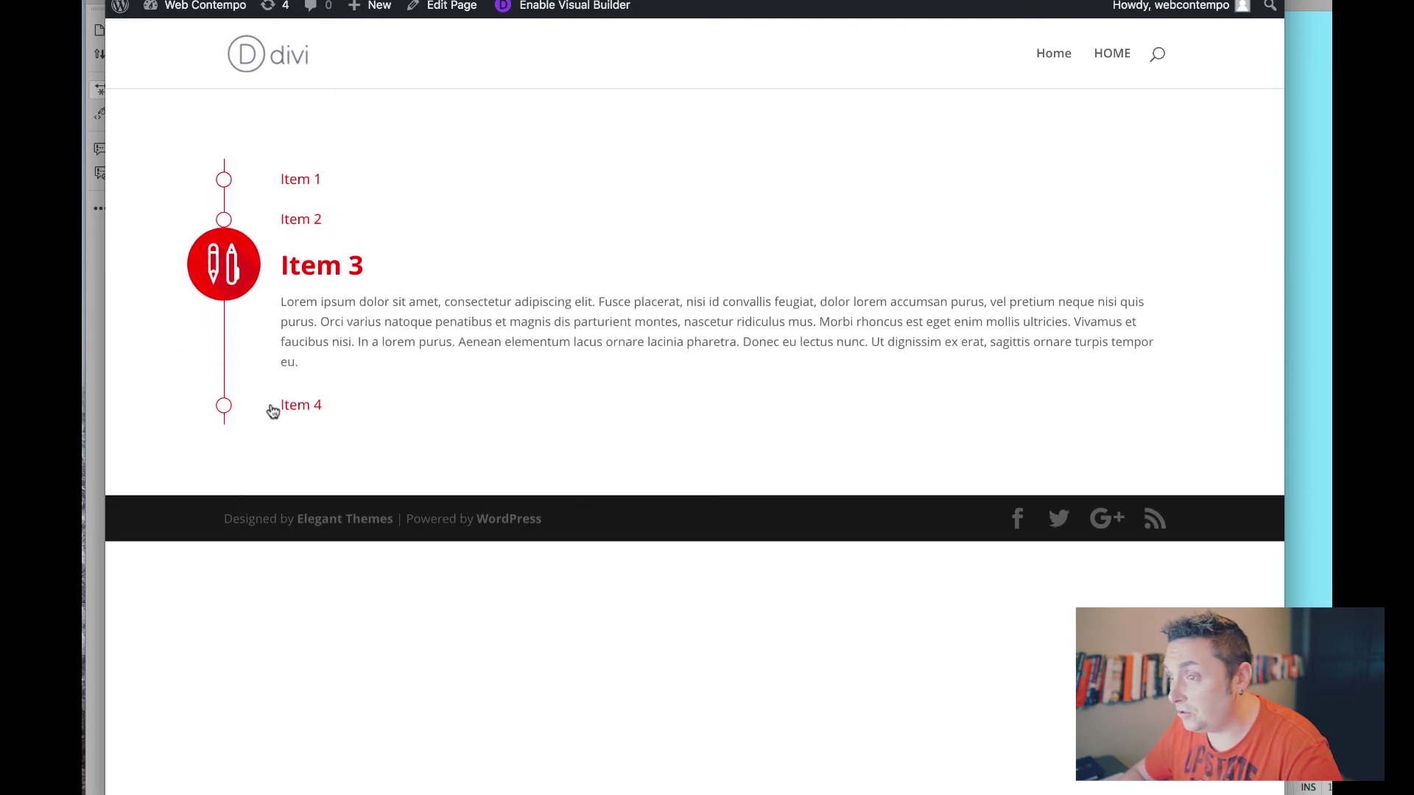
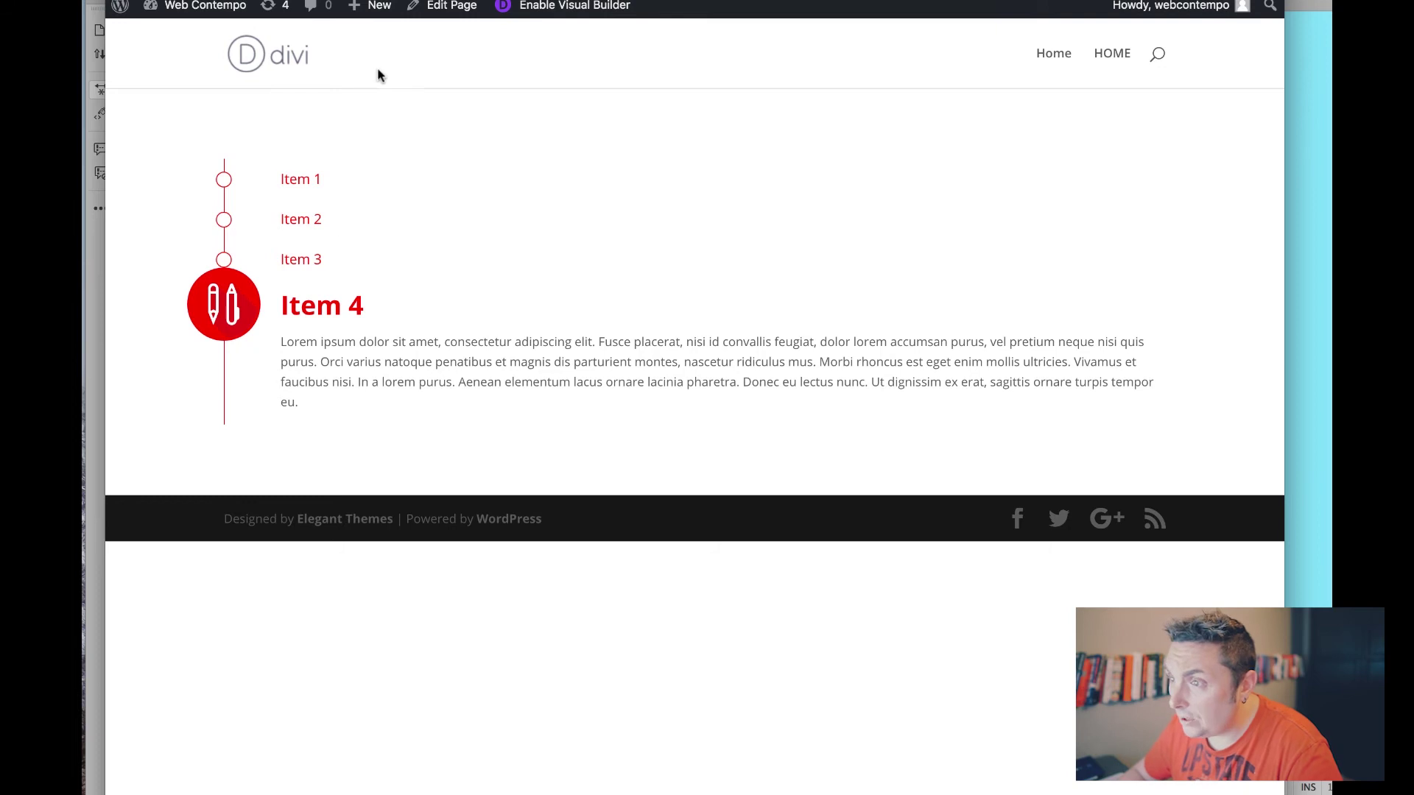
pyautogui.click(227, 188)
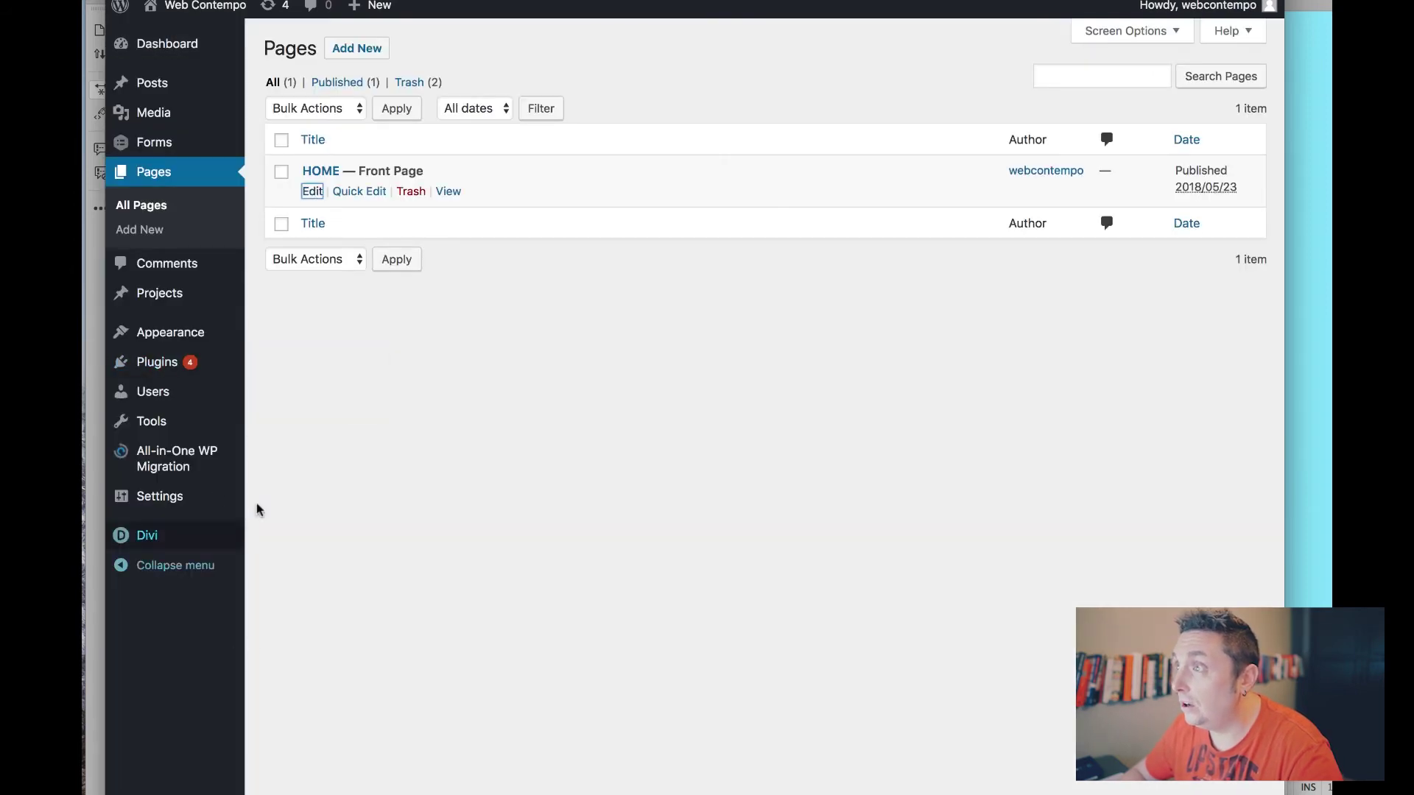
# - Open Item 2's advanced settings in the HOME page's accordion module and select the \e104 code in its Toggle Icon CSS
pyautogui.scroll(-5, 213, 322)
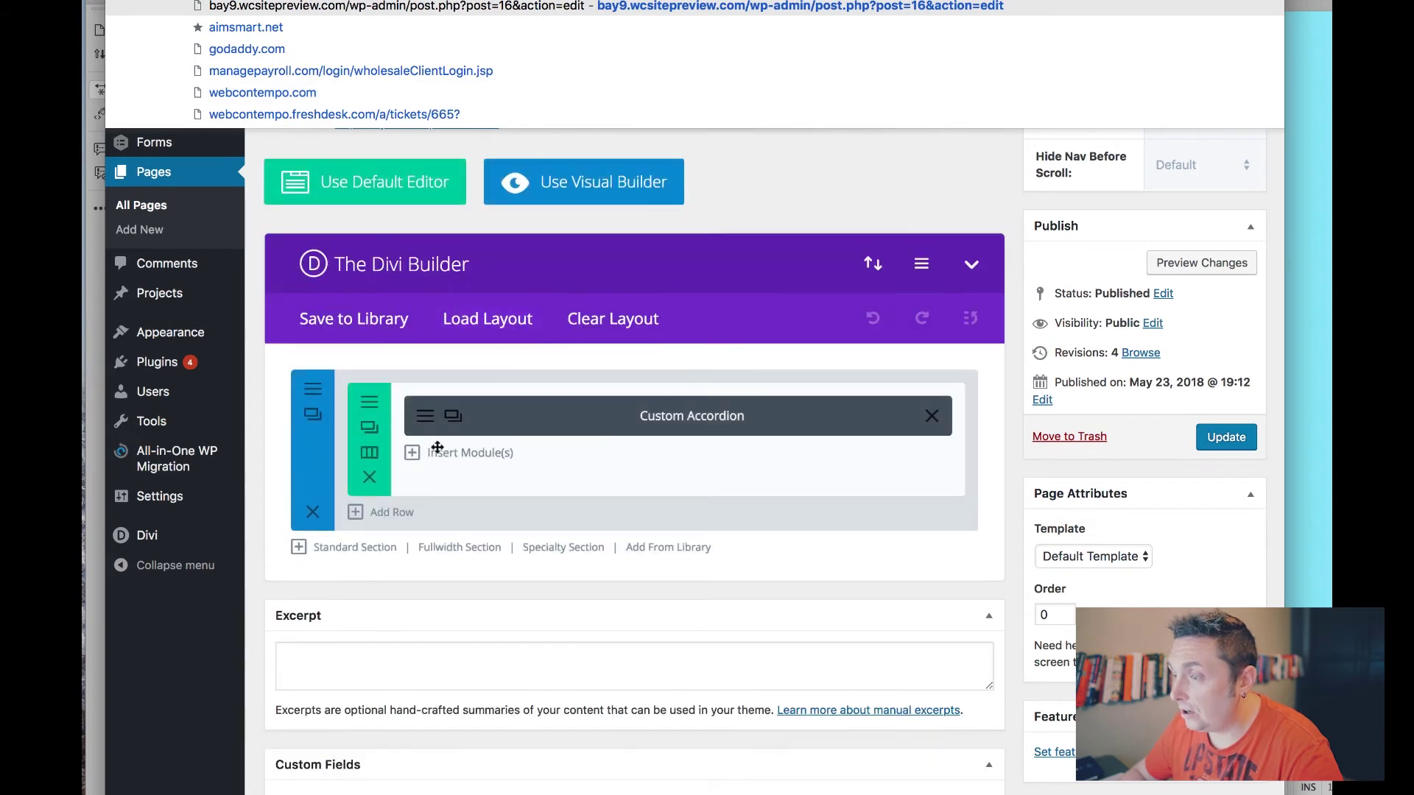
pyautogui.click(426, 416)
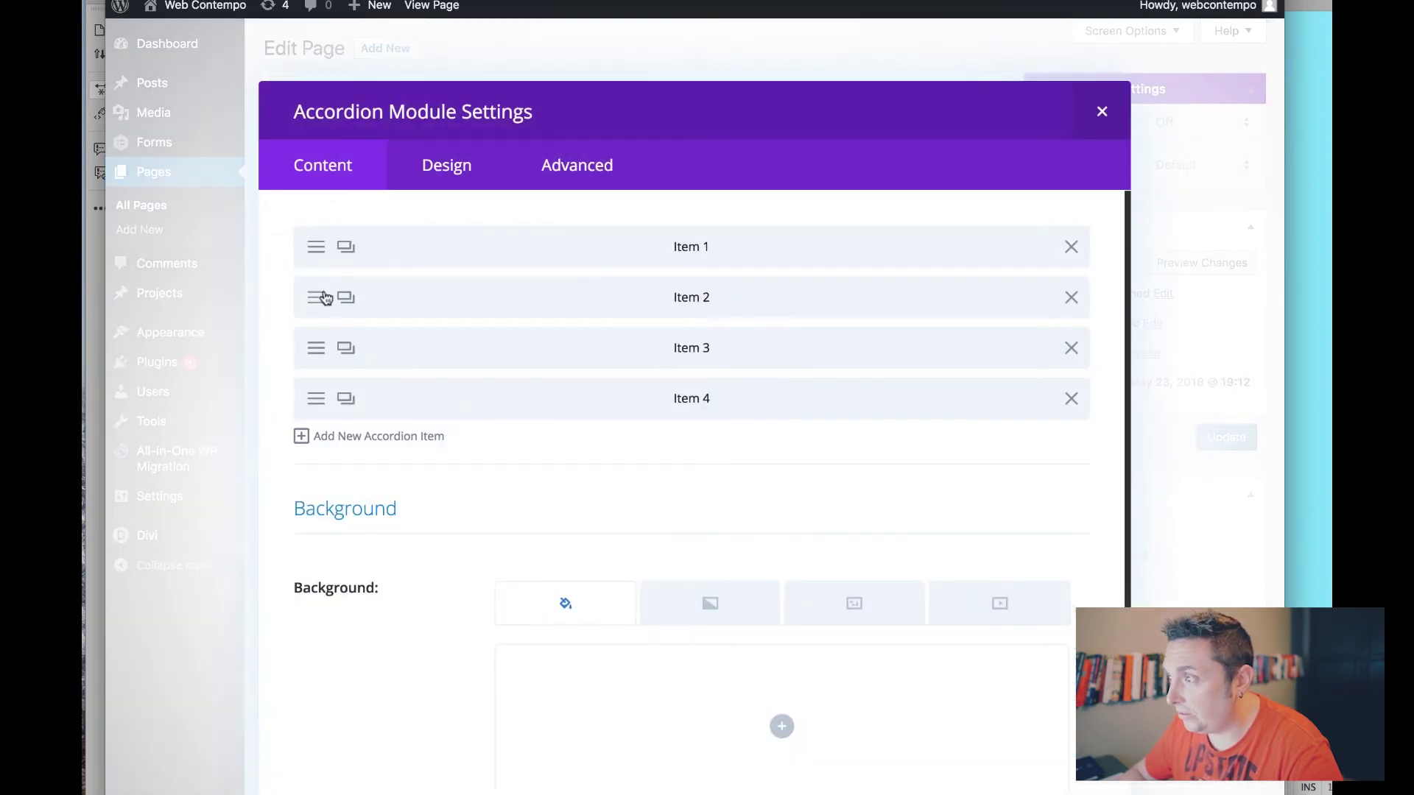
pyautogui.click(325, 297)
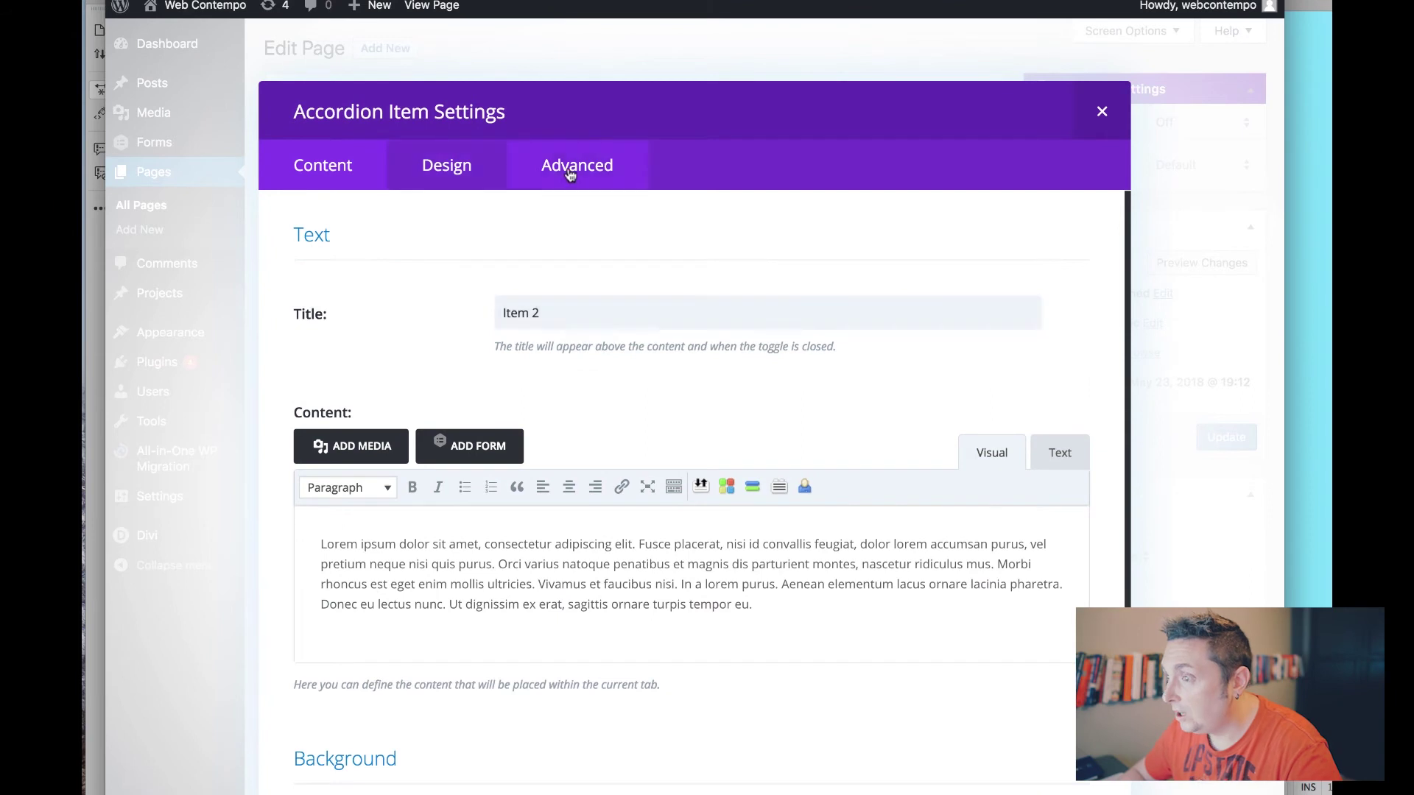
pyautogui.click(570, 170)
pyautogui.scroll(-6, 512, 346)
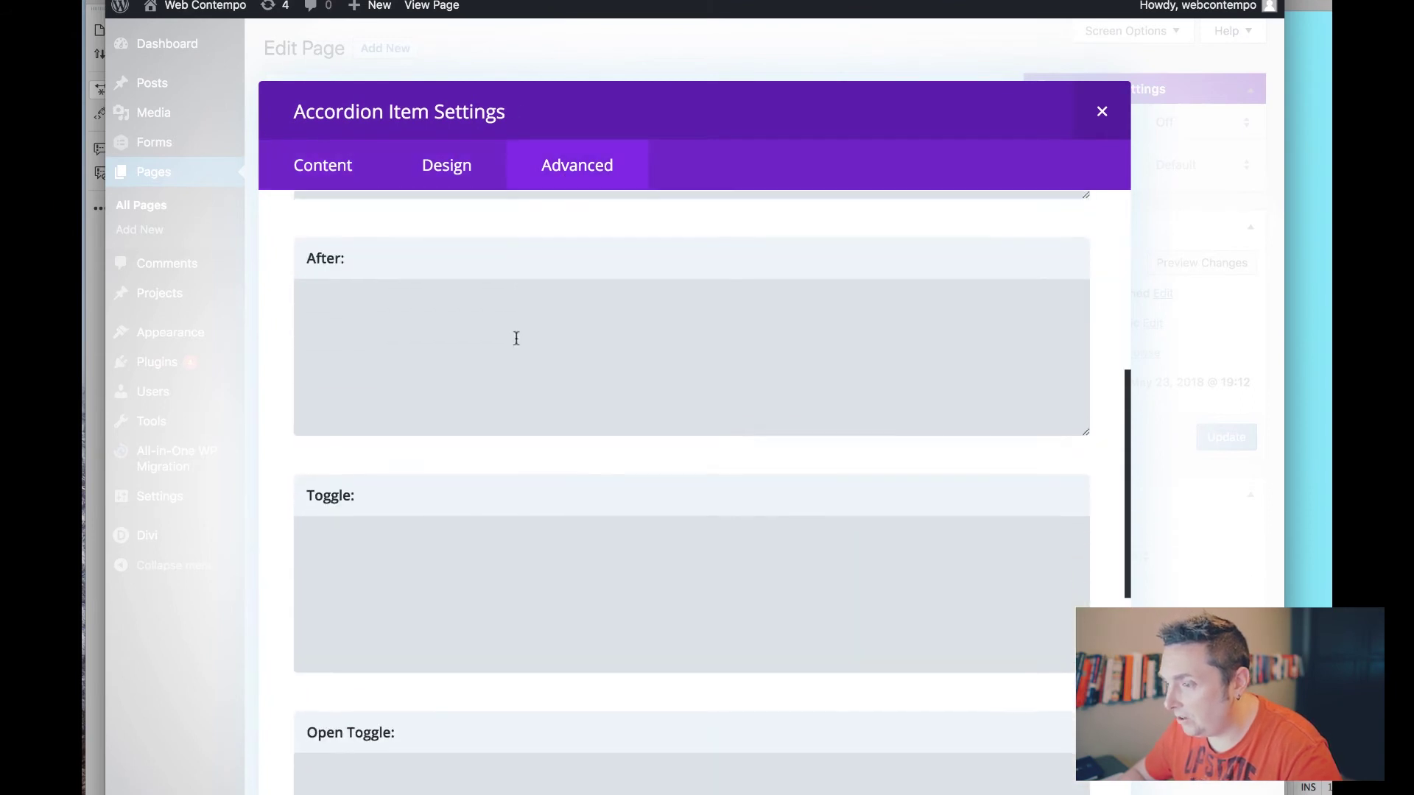
pyautogui.scroll(-10, 516, 338)
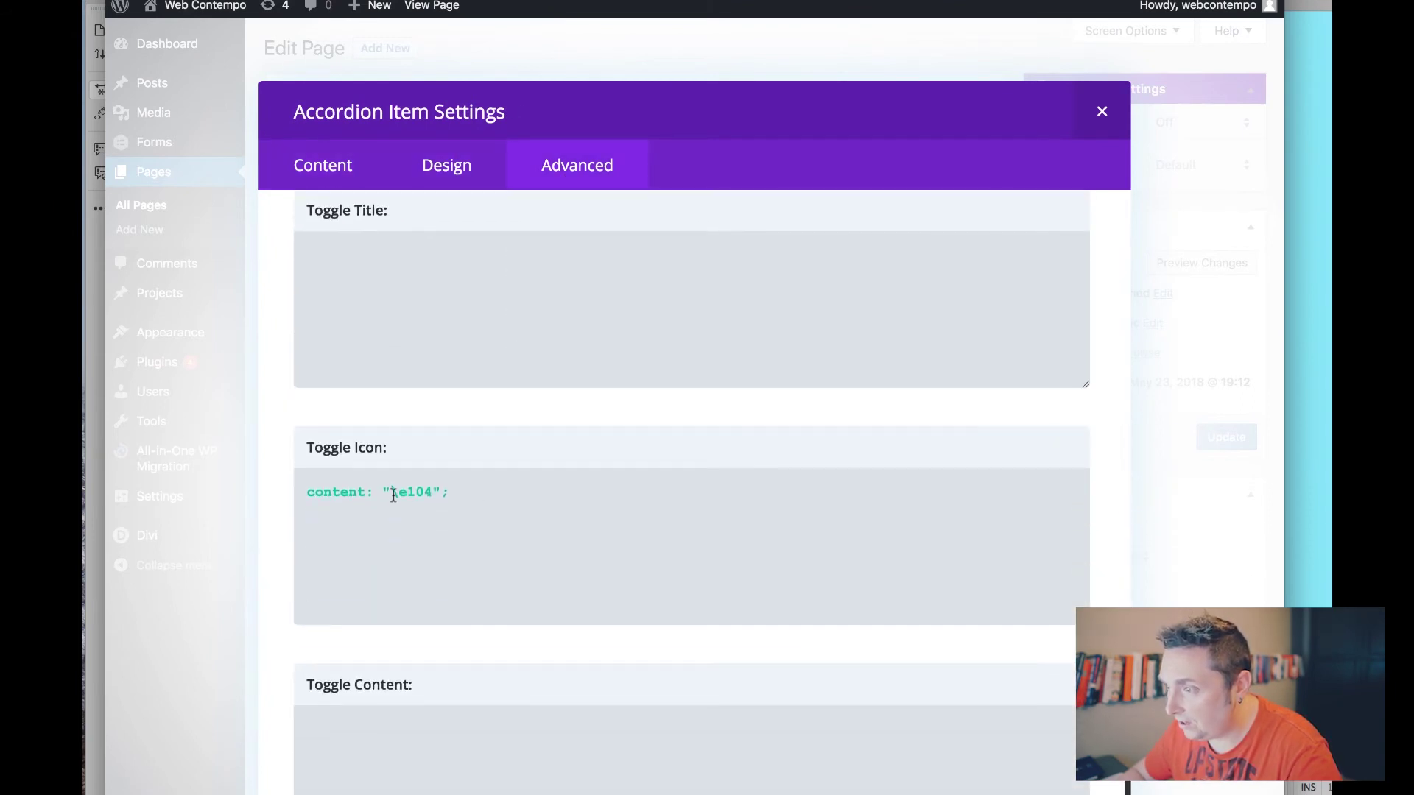
pyautogui.doubleClick(393, 492)
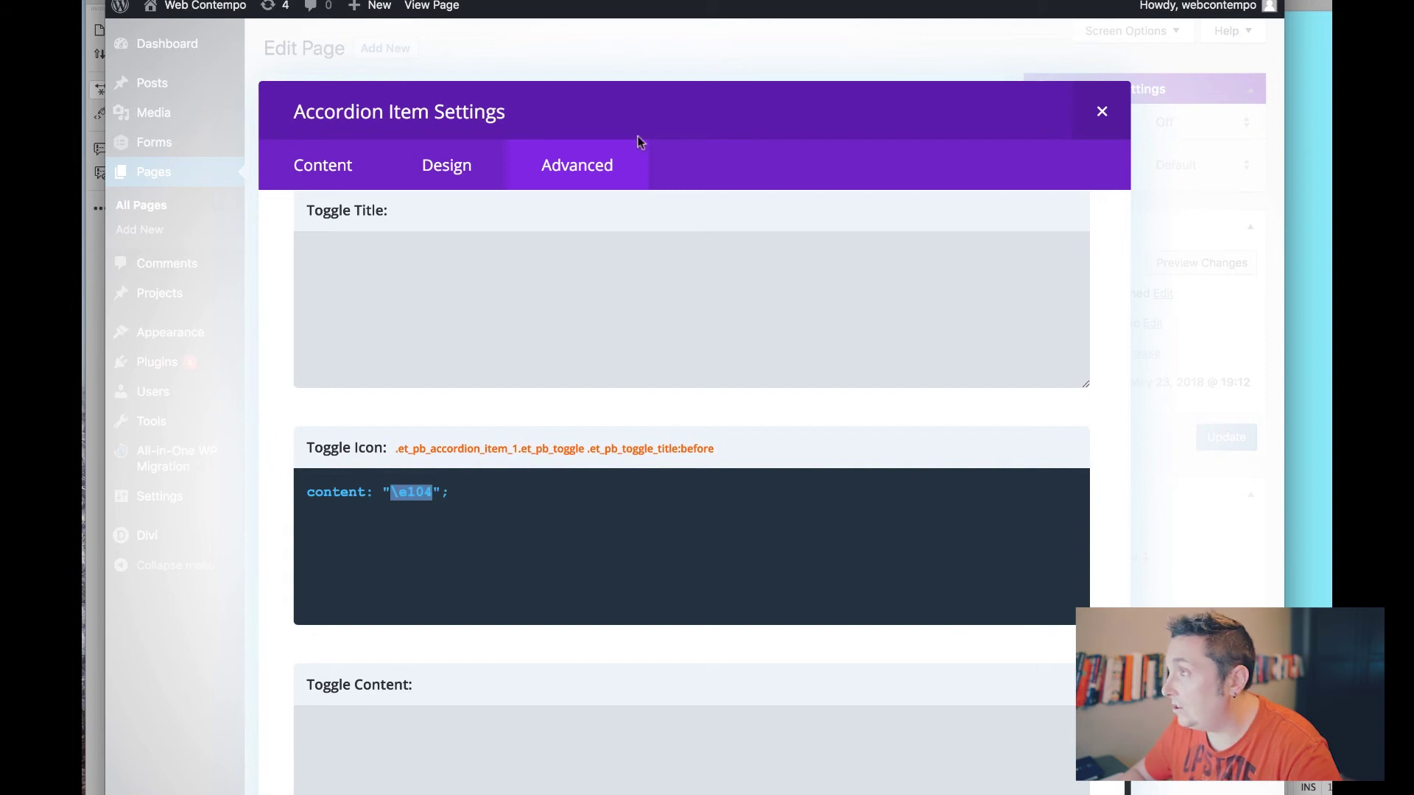
# - Switch to the Divi Icon Codes page, browse the icons, and copy the heart icon's code \e089
pyautogui.hotkey('ctrl', 'Tab')
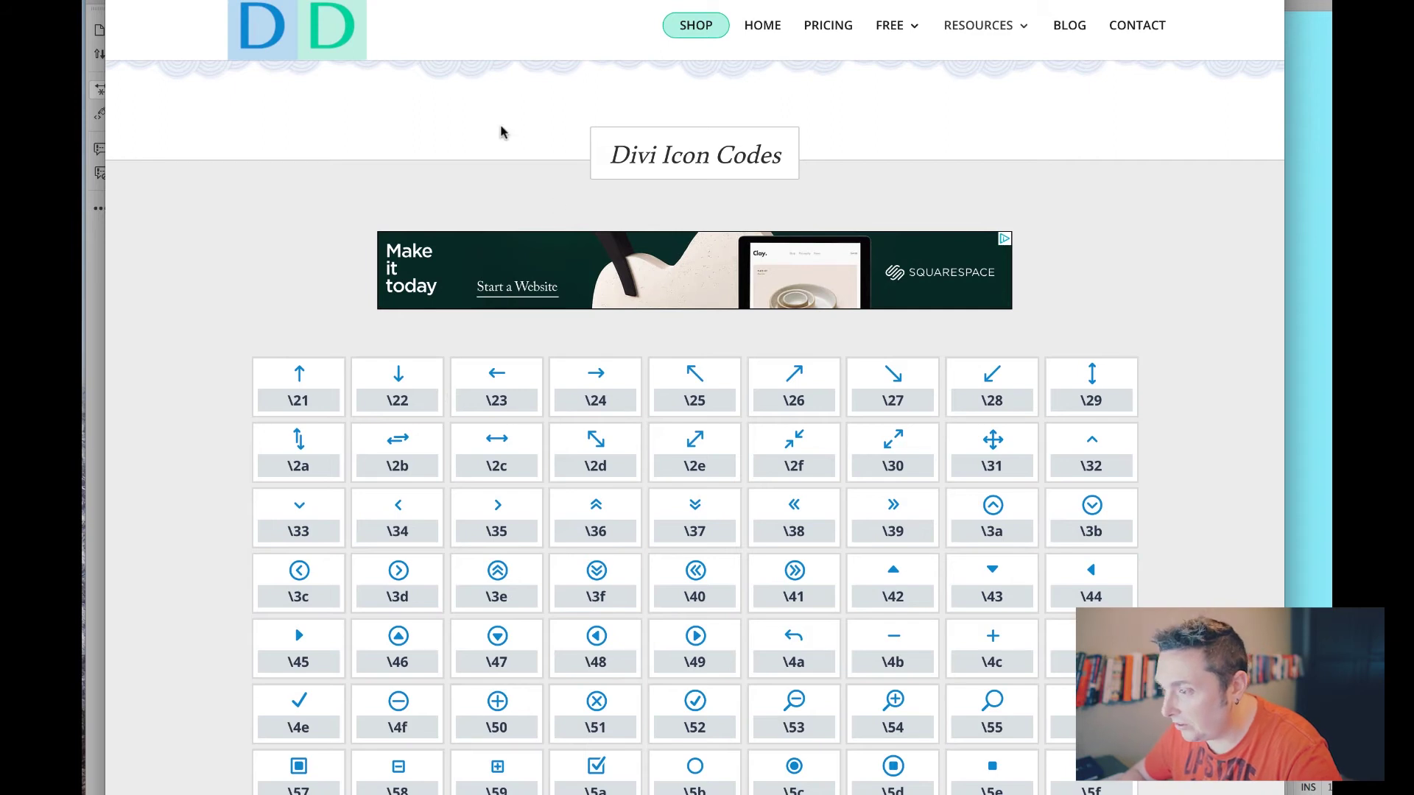
pyautogui.scroll(-3, 492, 430)
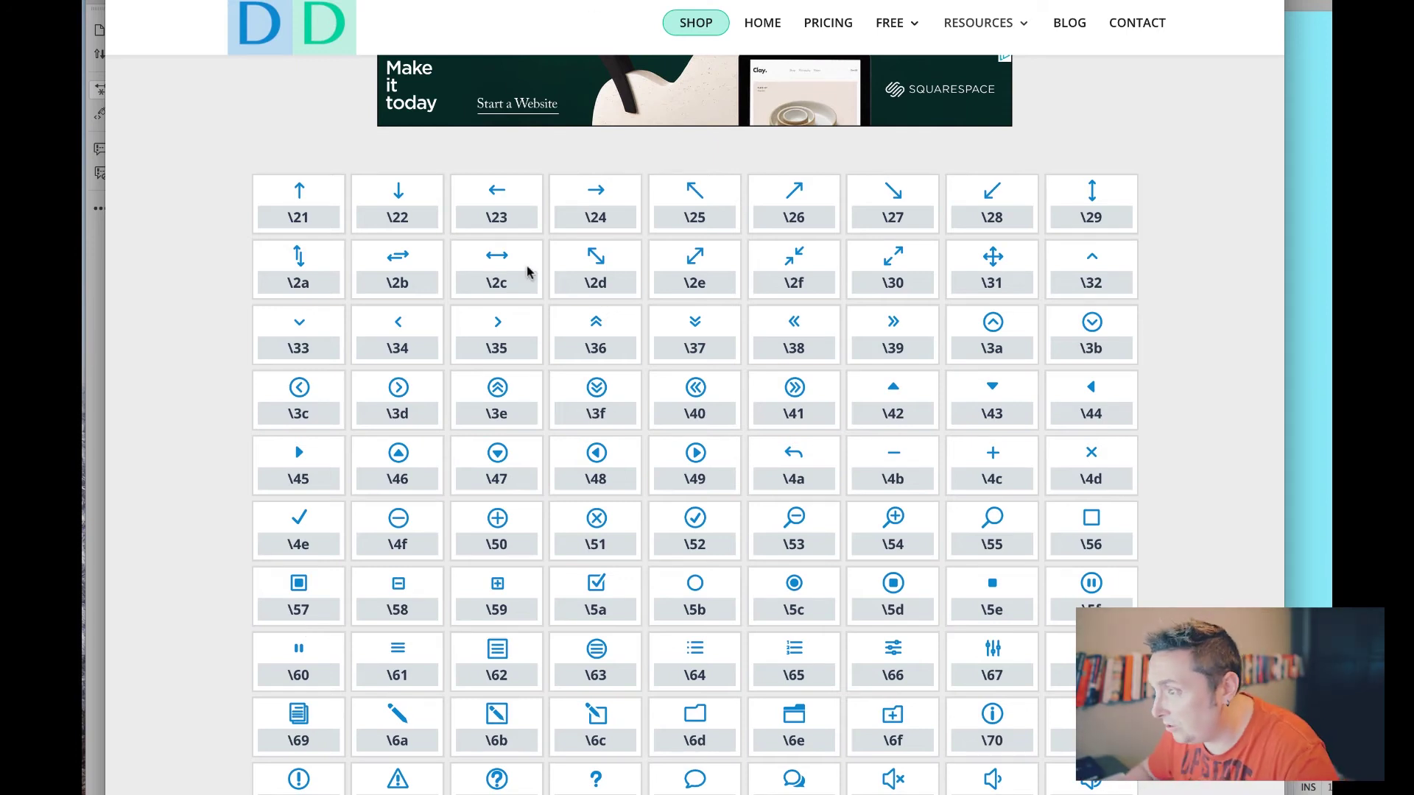
pyautogui.moveTo(475, 480); pyautogui.dragTo(564, 477)
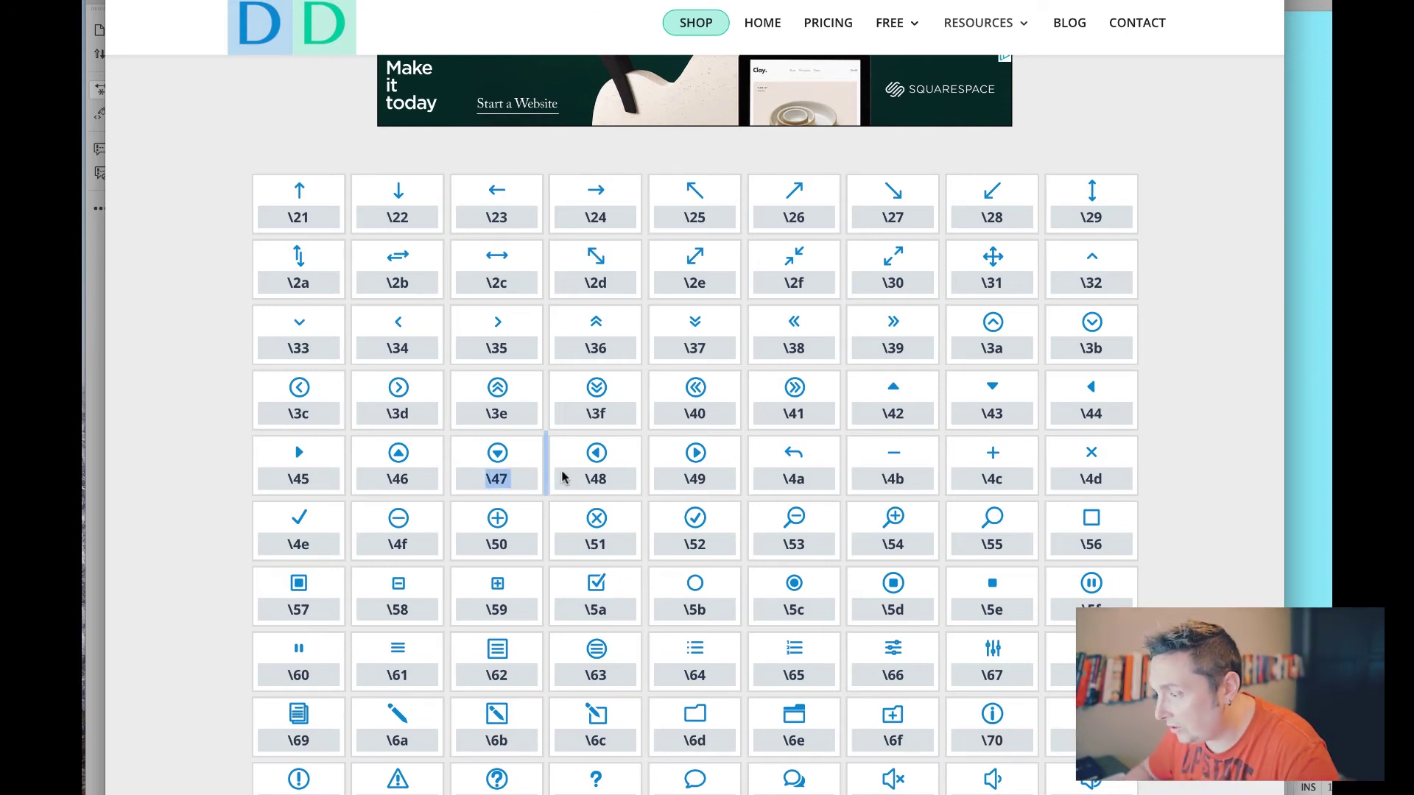
pyautogui.scroll(-15, 556, 586)
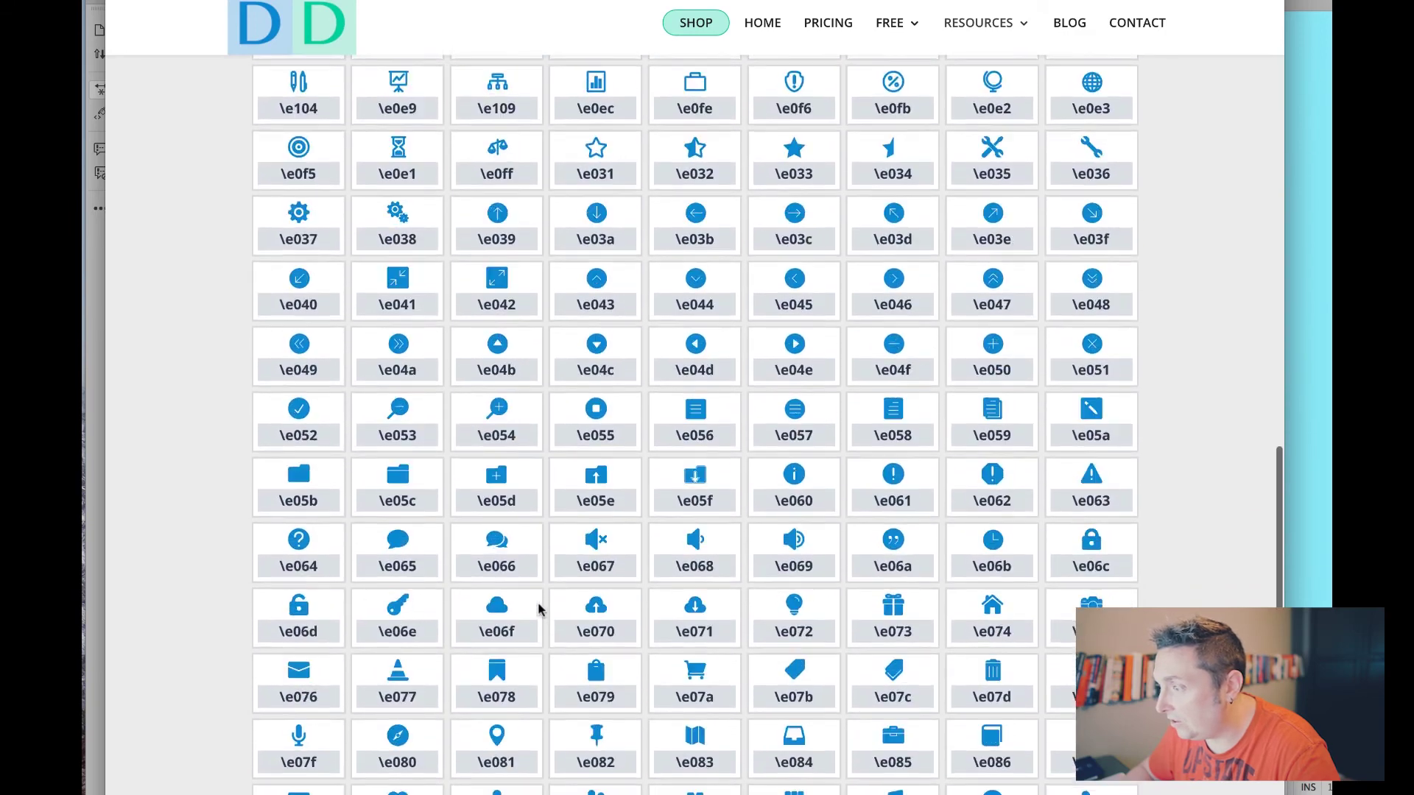
pyautogui.scroll(-7, 539, 608)
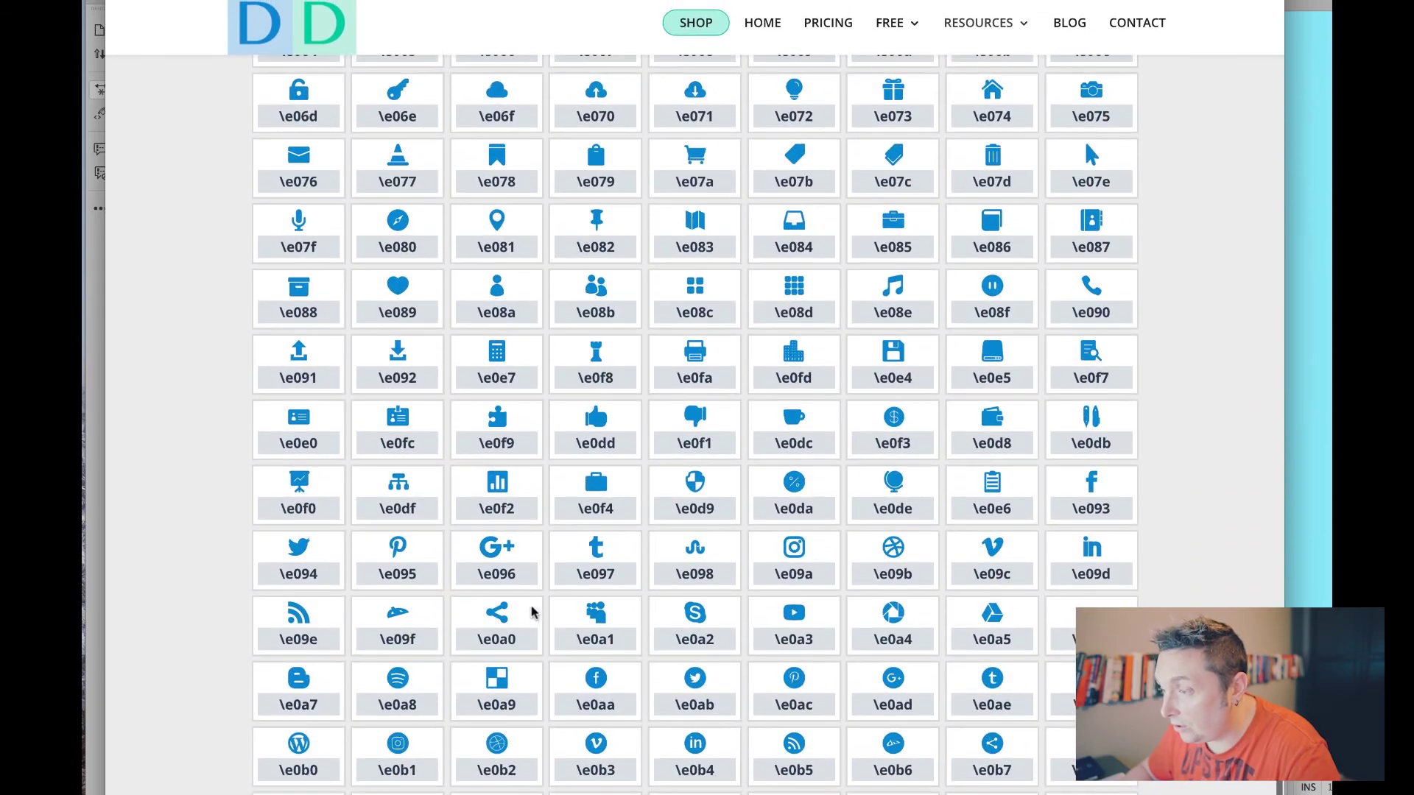
pyautogui.scroll(2, 404, 611)
pyautogui.scroll(2, 419, 561)
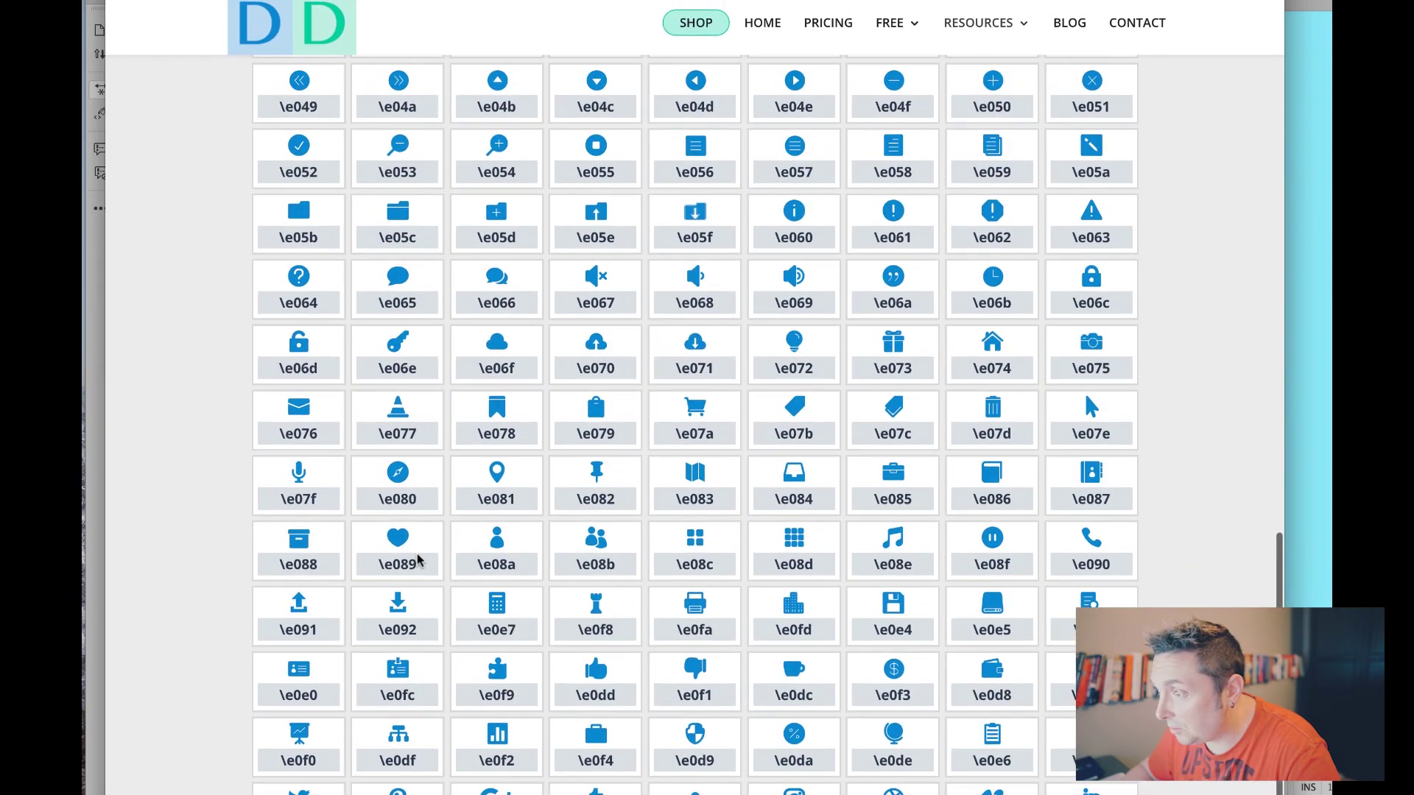
pyautogui.moveTo(419, 564); pyautogui.dragTo(377, 564)
pyautogui.hotkey('ctrl', 'c')
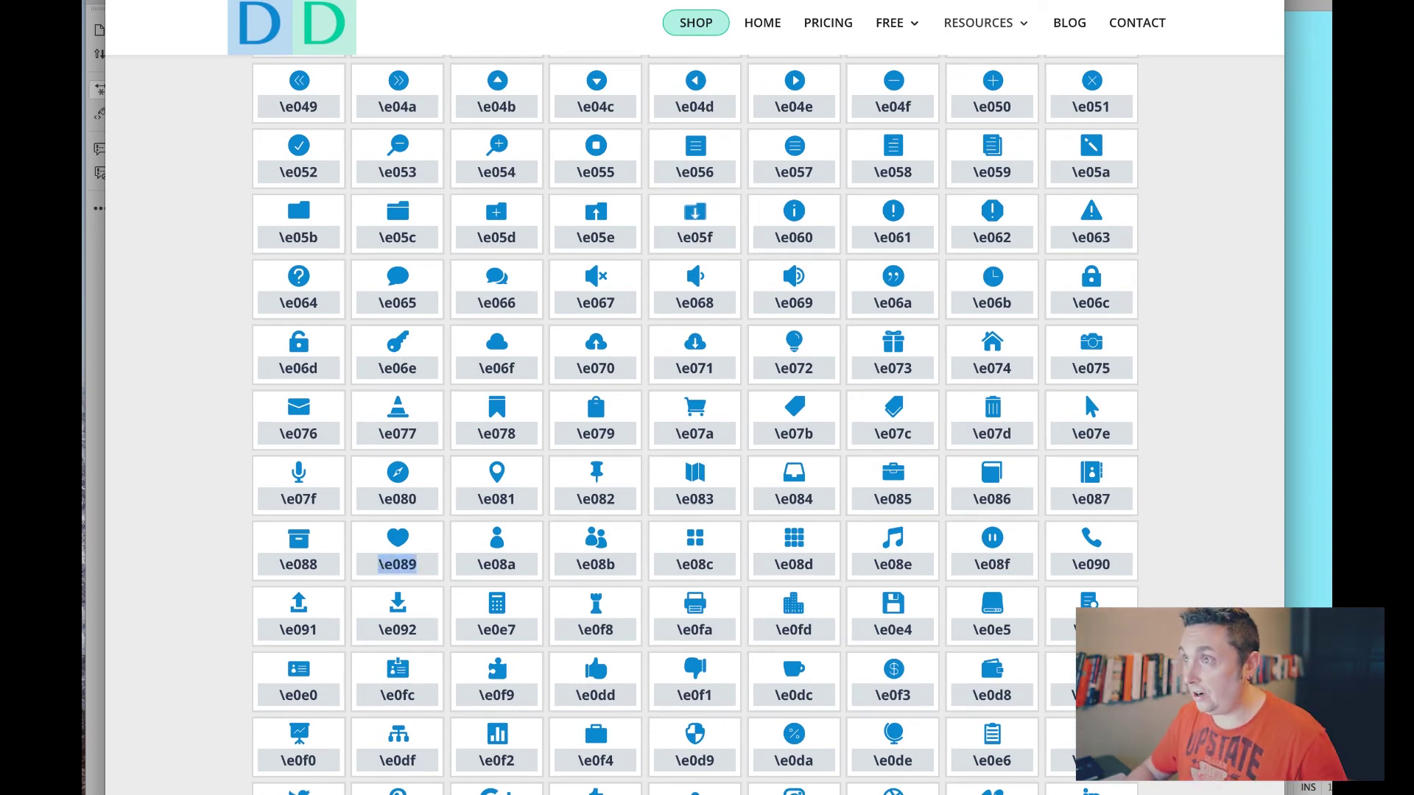
# - Paste \e089 over the selected code in Item 2's Toggle Icon CSS, then close the module settings and update the page
pyautogui.hotkey('ctrl', 'Tab')
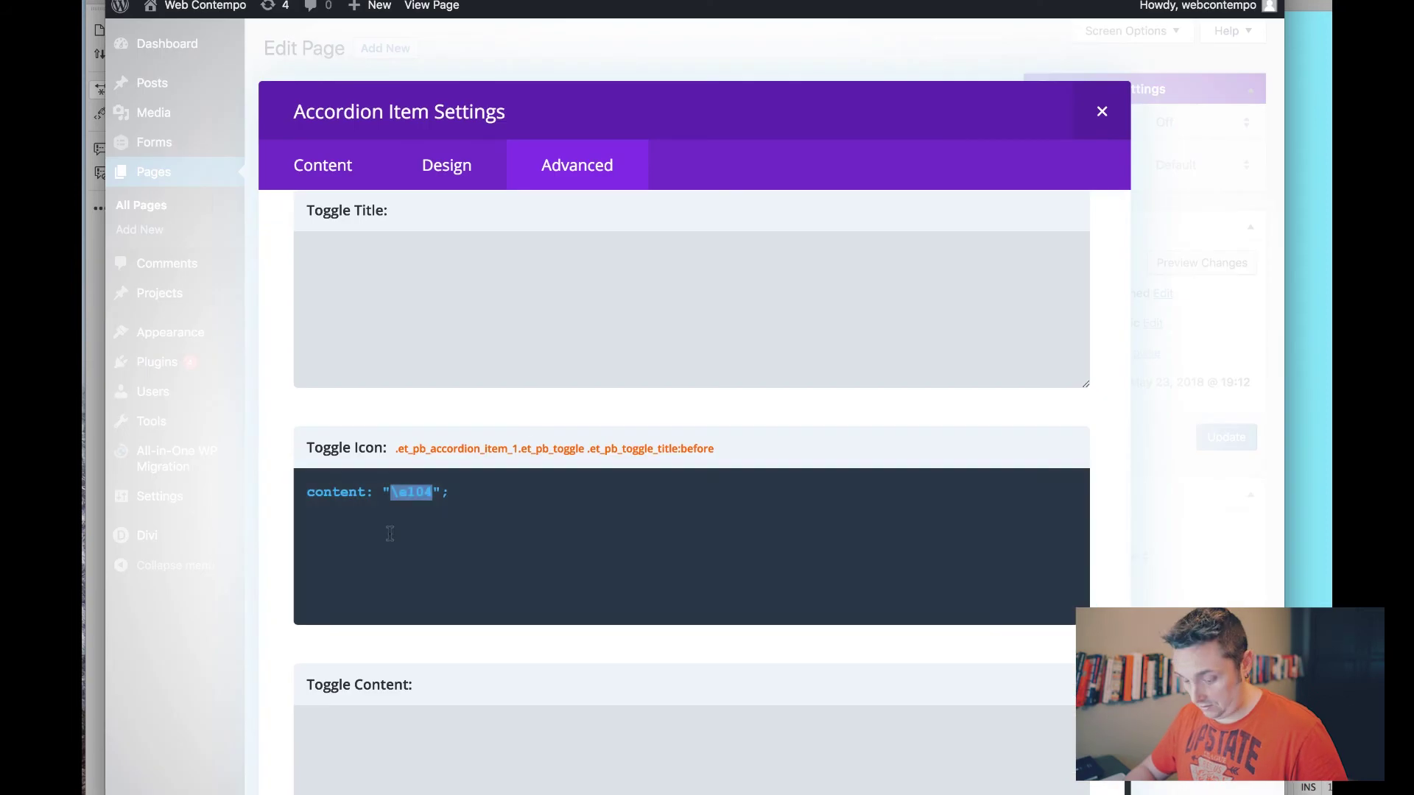
pyautogui.hotkey('ctrl', 'v')
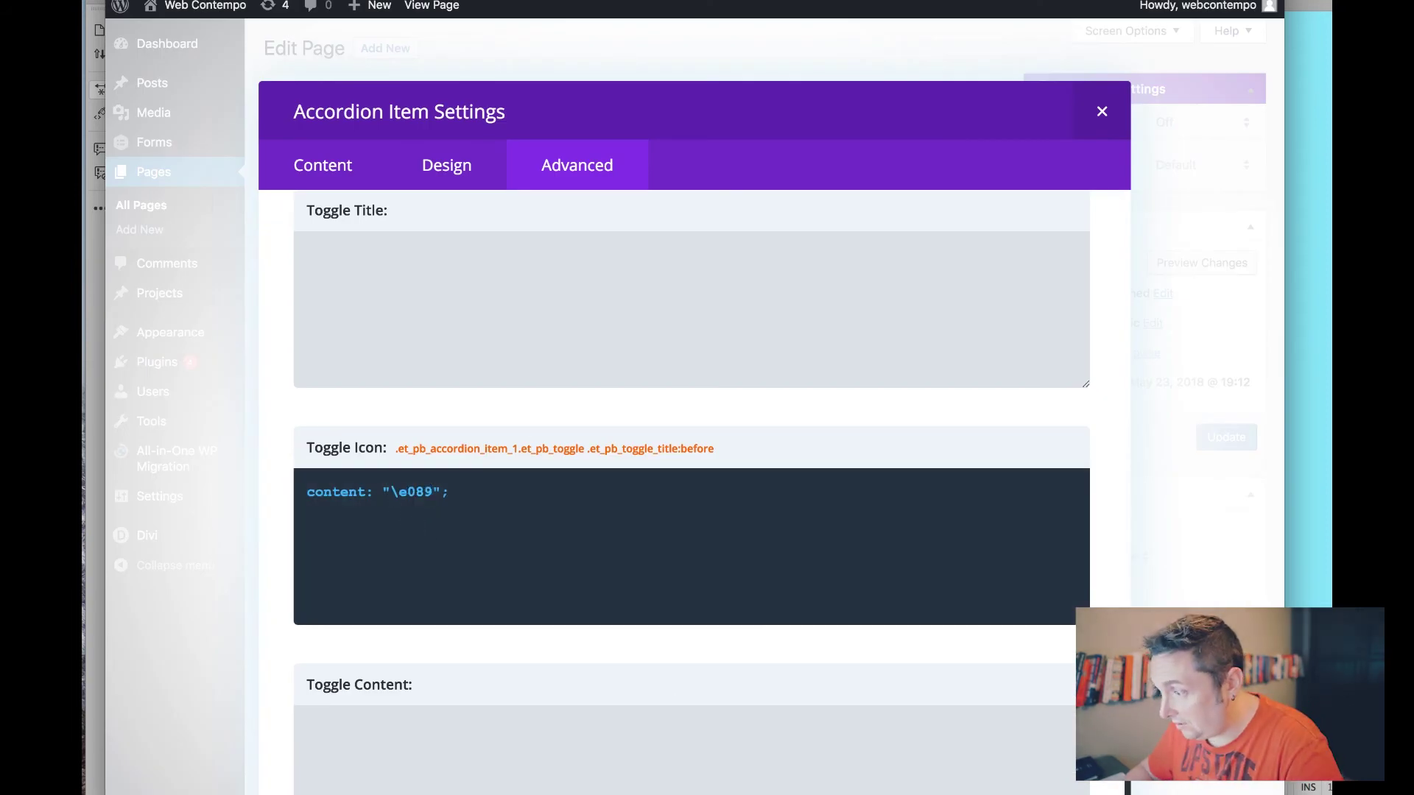
pyautogui.press('Escape')
pyautogui.press('Escape')
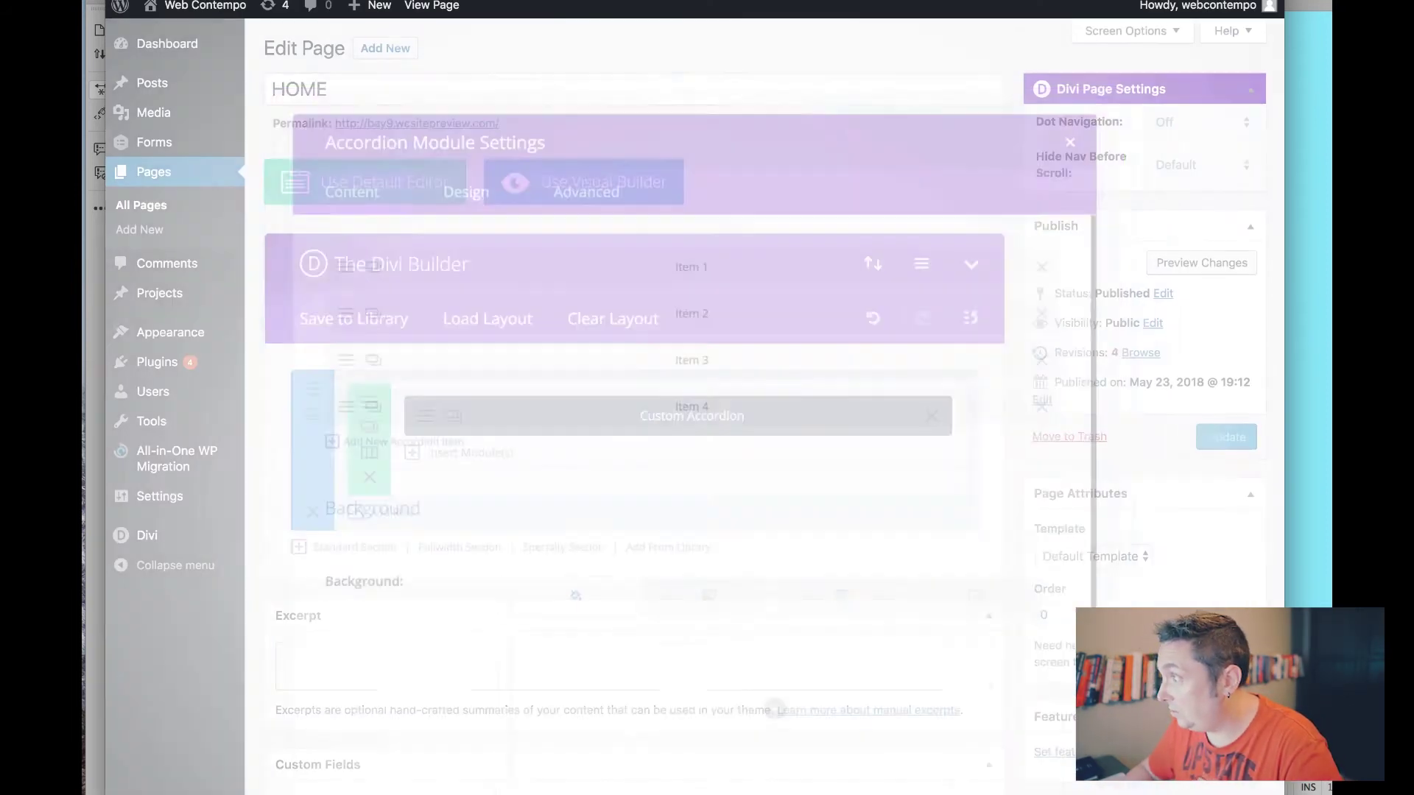
pyautogui.hotkey('ctrl', 's')
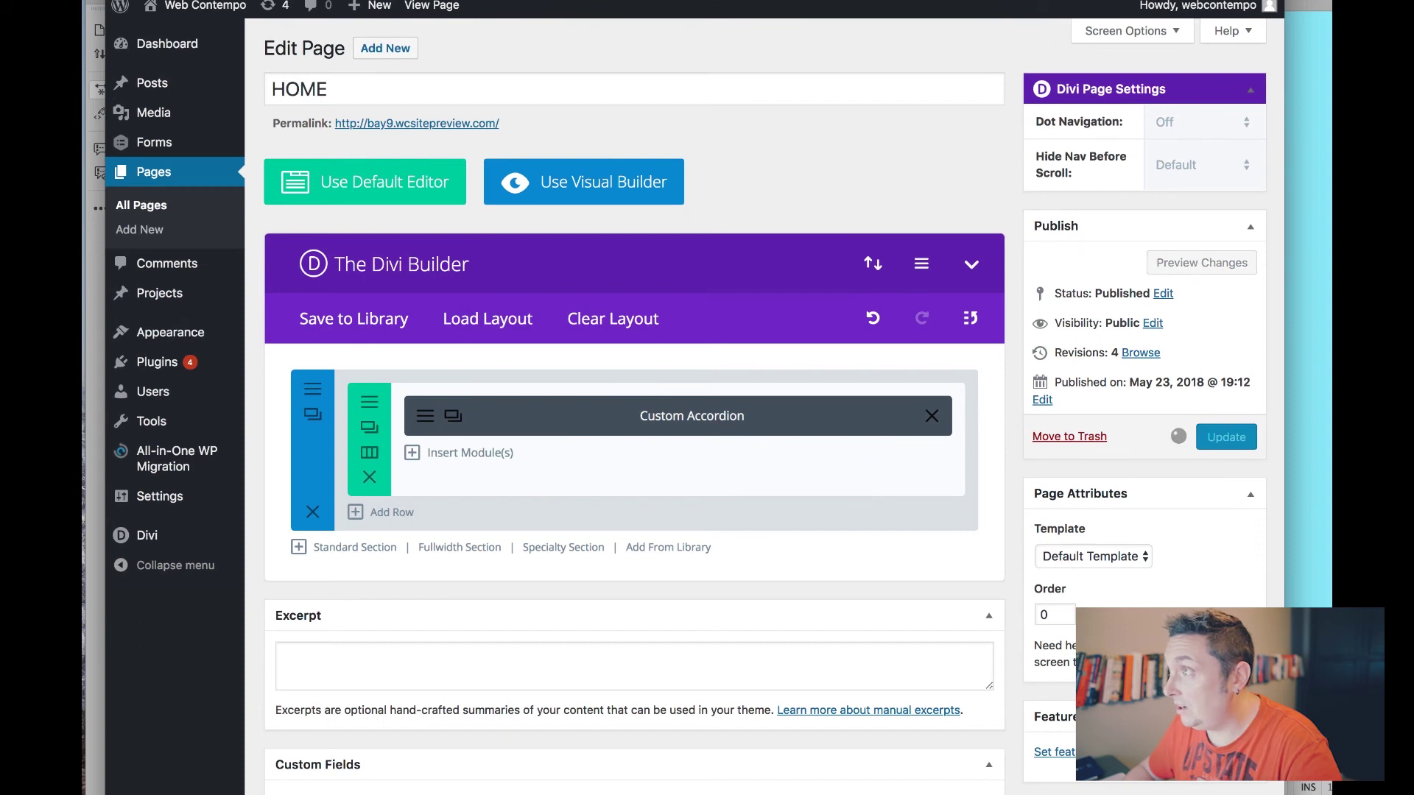
# - Check Item 2's icon on the live accordion page and expand Item 3 to compare its icon
pyautogui.hotkey('ctrl', 'Tab')
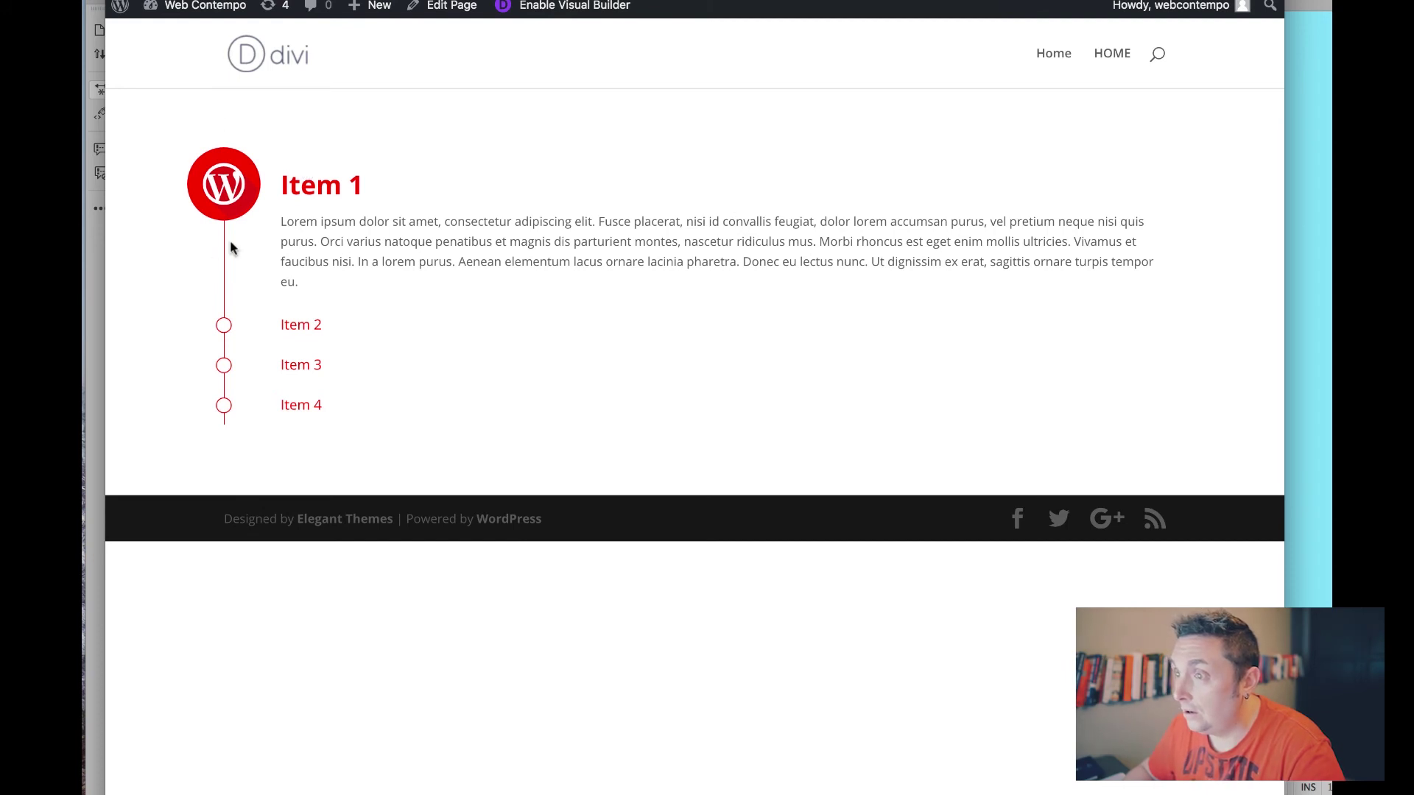
pyautogui.click(227, 325)
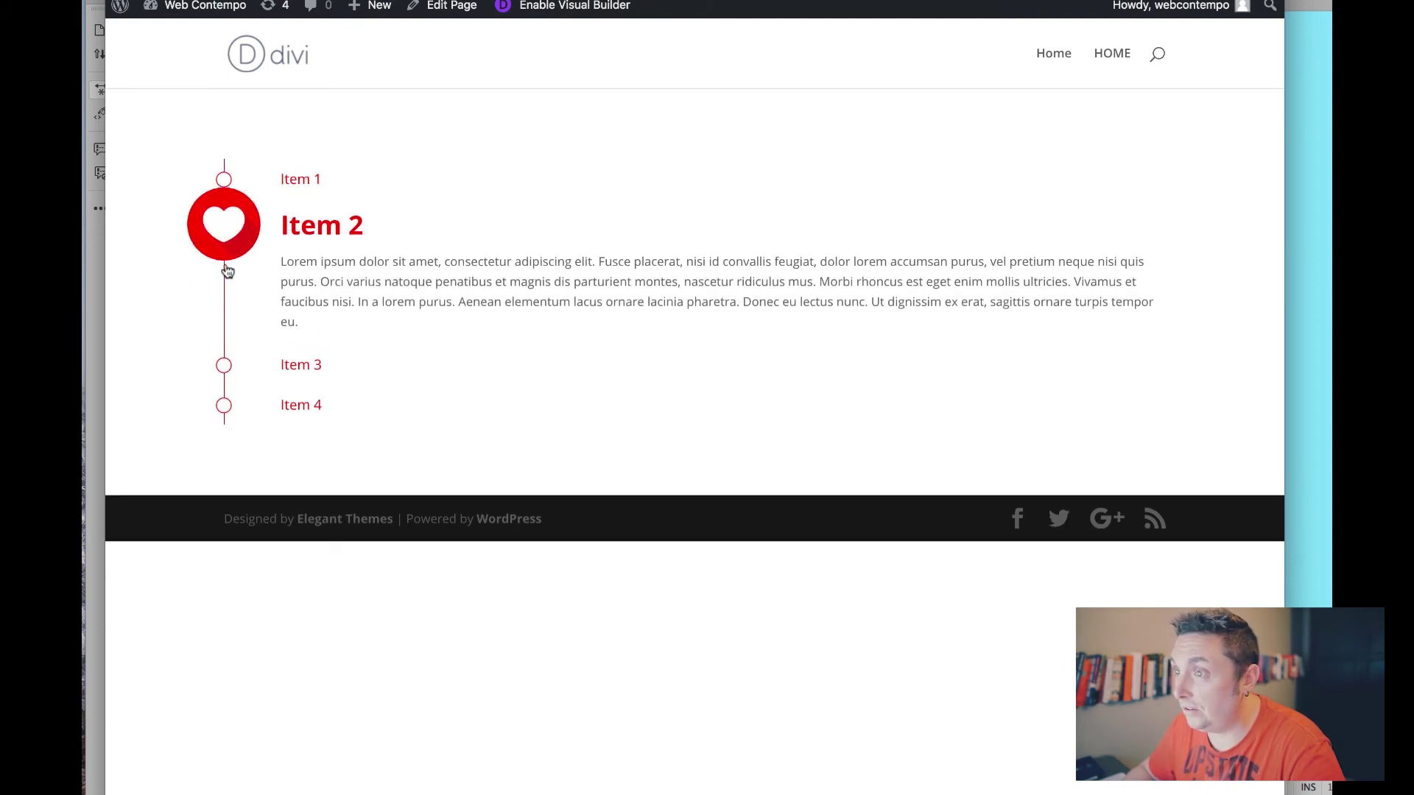
pyautogui.click(224, 365)
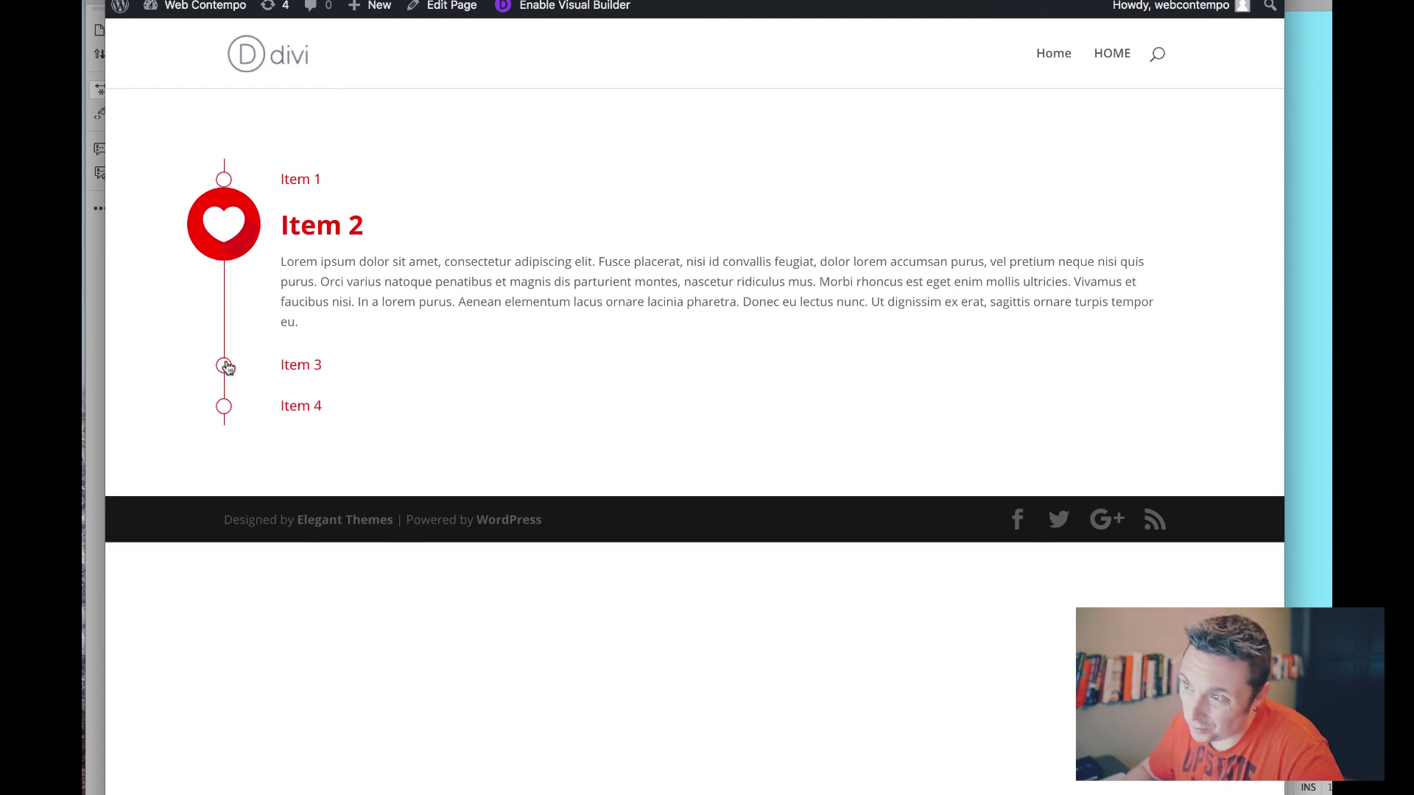
# - Look over more icons on the Divi Icon Codes page, then return to the live accordion and expand Item 4
pyautogui.hotkey('ctrl', 'Tab')
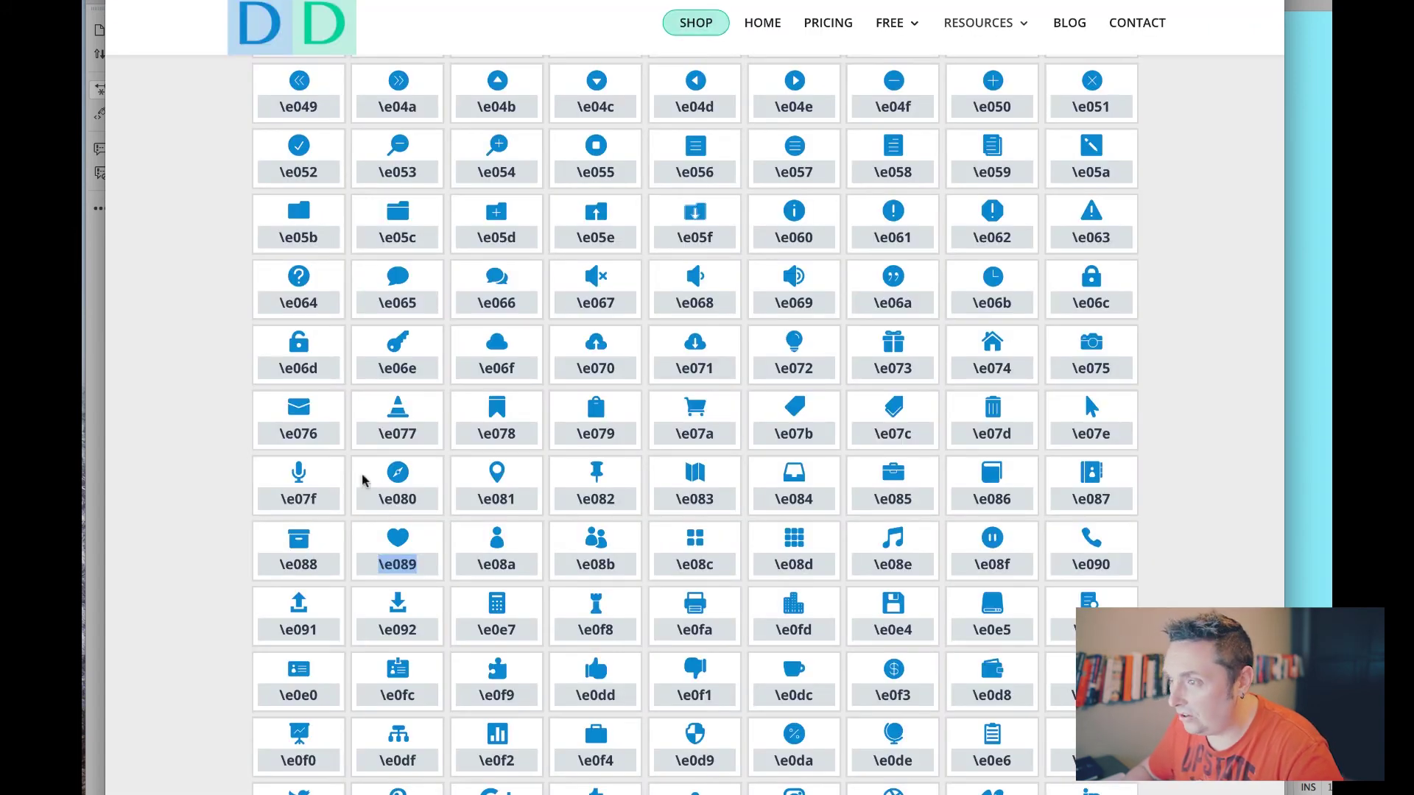
pyautogui.scroll(-2, 580, 673)
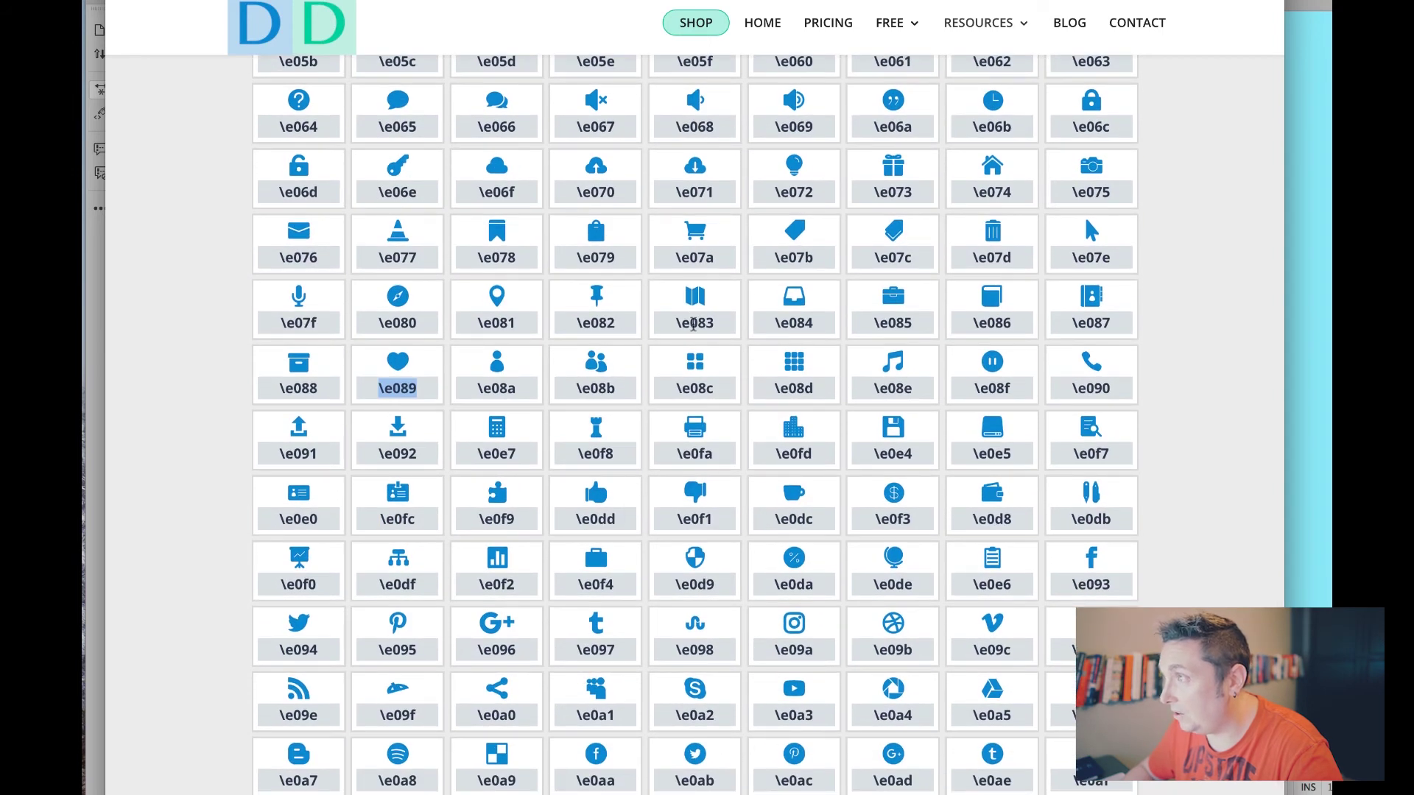
pyautogui.hotkey('ctrl', 'Tab')
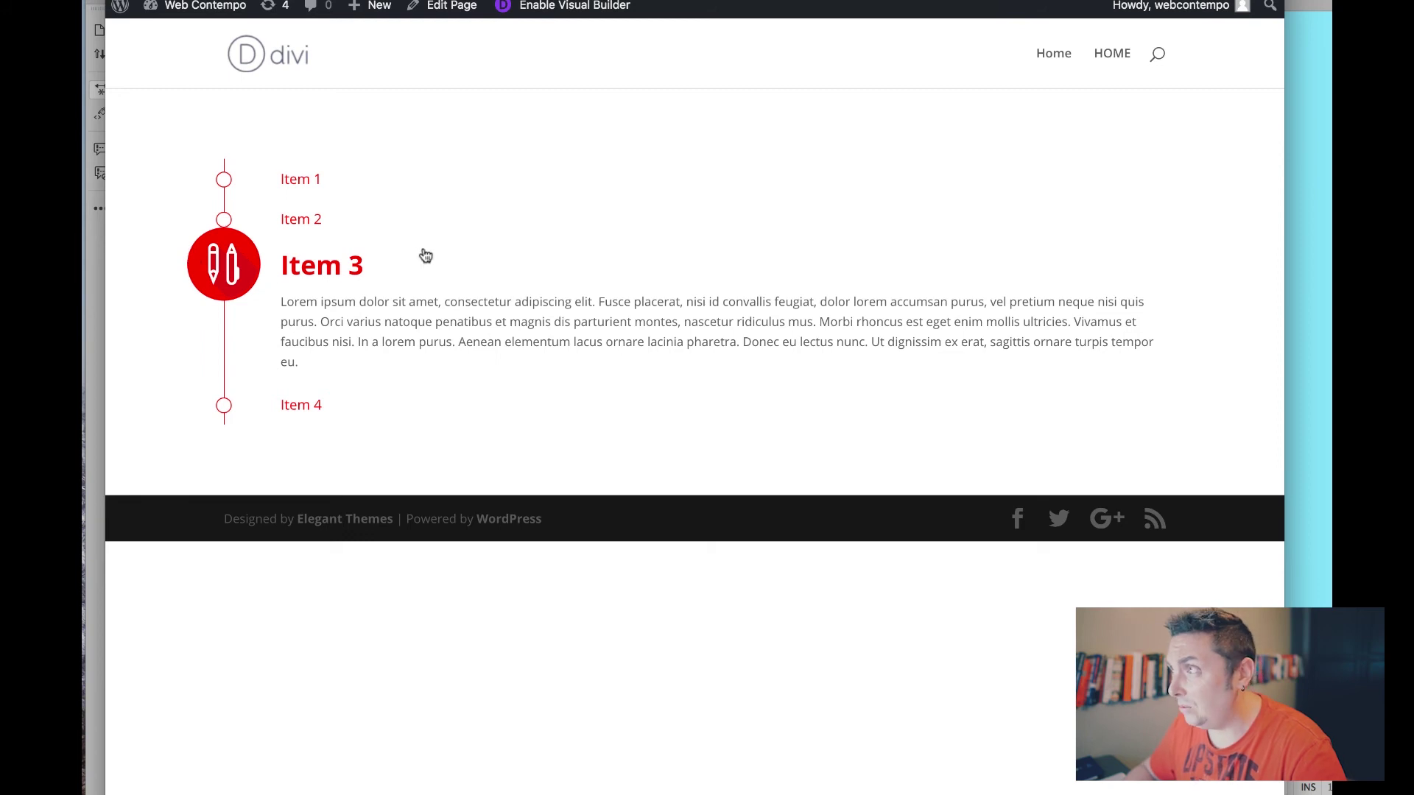
pyautogui.click(224, 405)
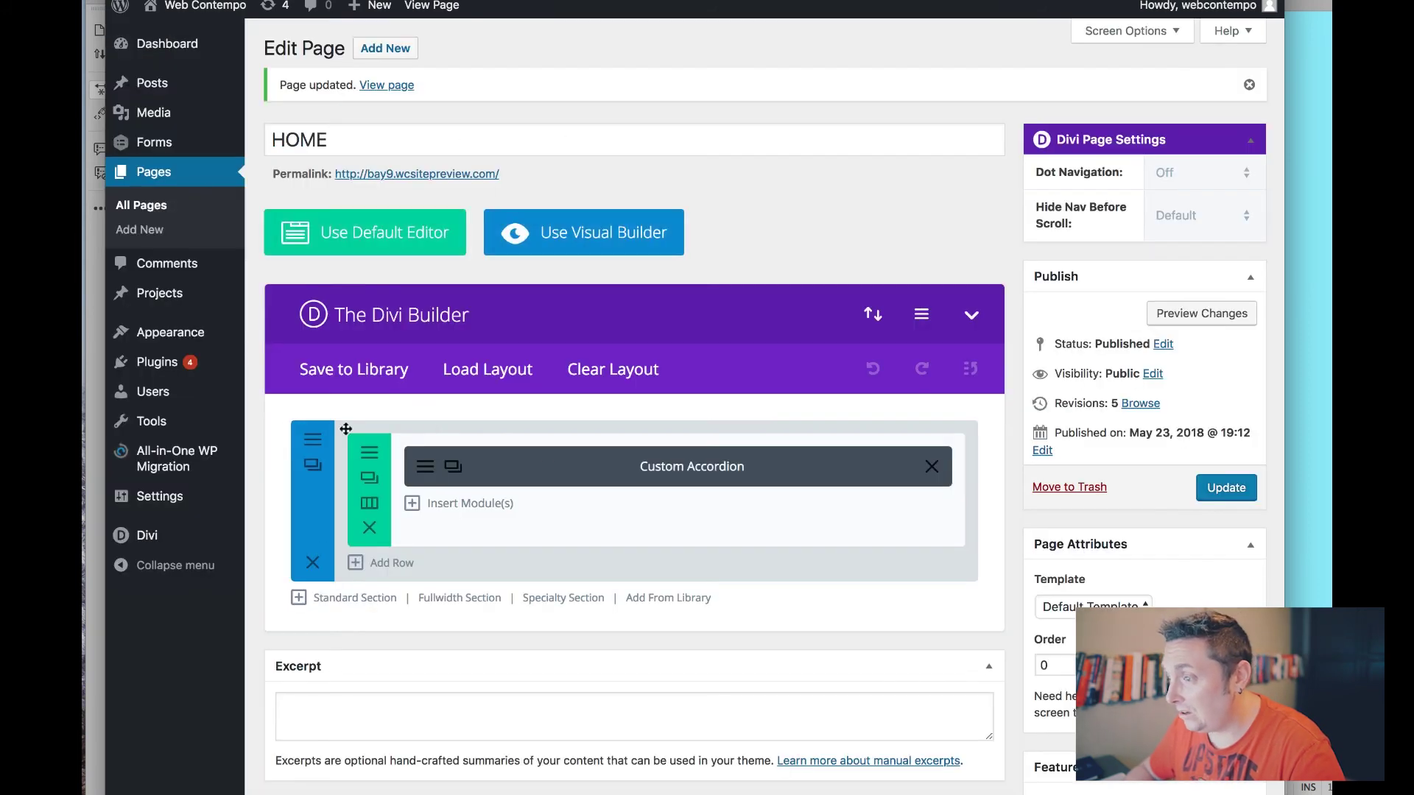
# - Open the Custom Accordion module's settings, review its custom-accordion CSS class, and return to its content settings
pyautogui.click(431, 472)
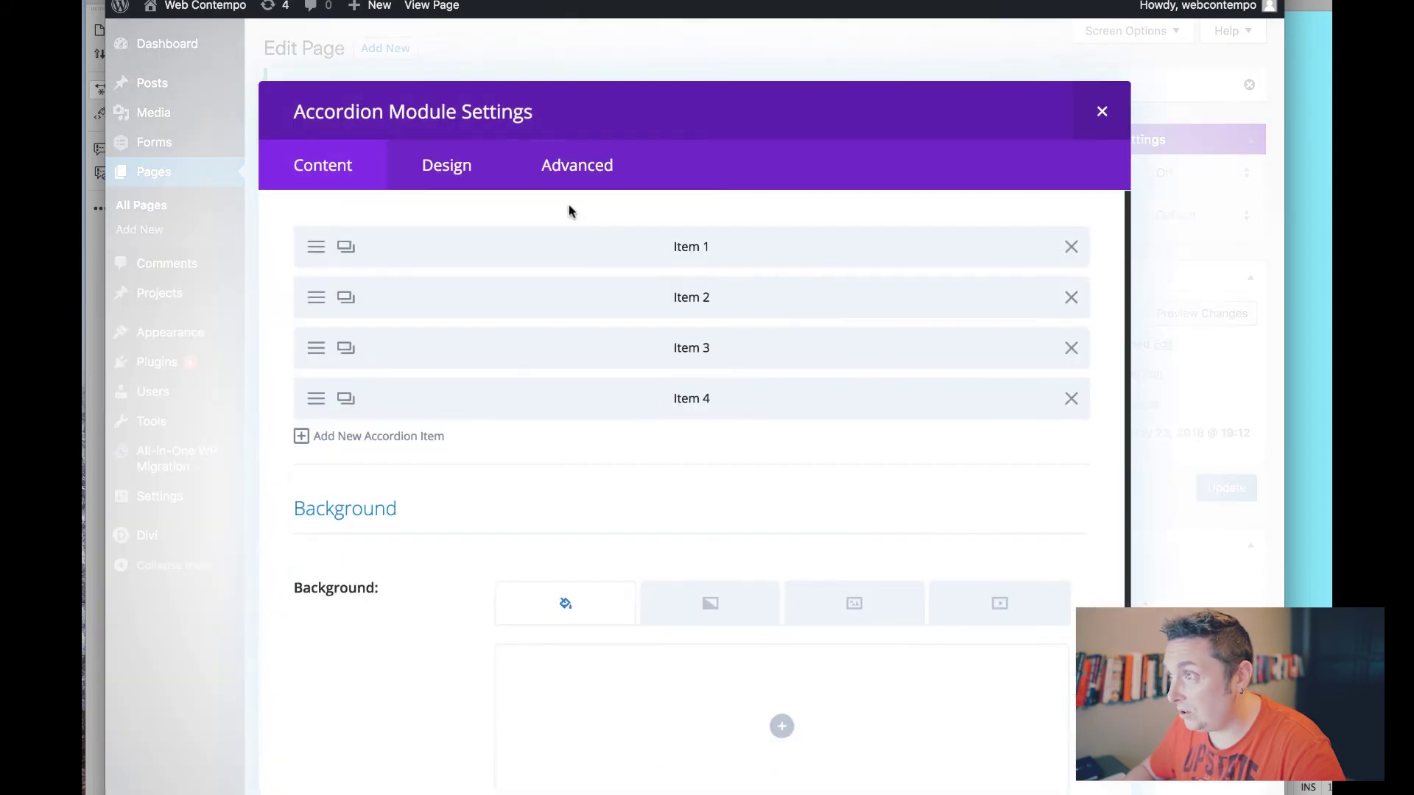
pyautogui.click(578, 165)
pyautogui.moveTo(549, 380); pyautogui.dragTo(410, 373)
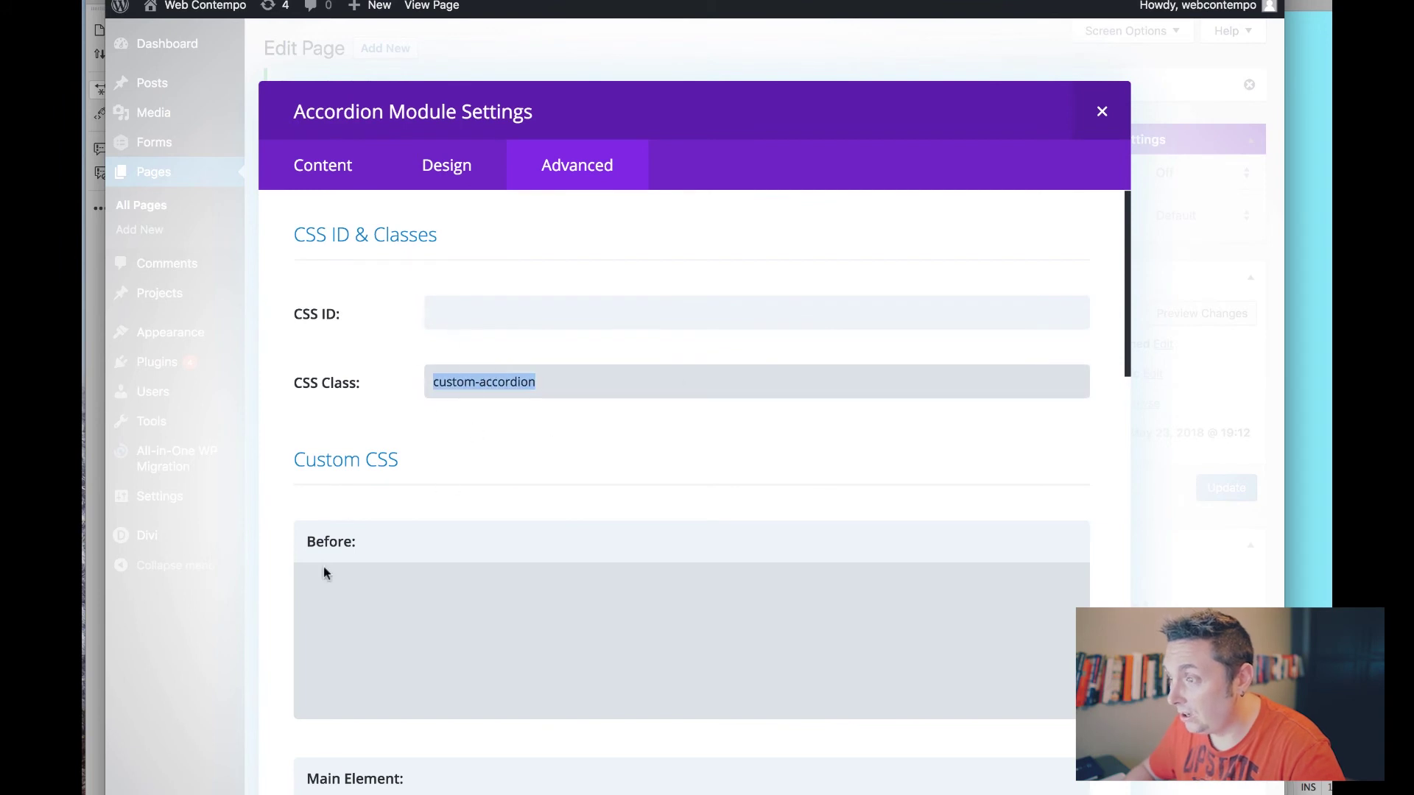
pyautogui.click(296, 180)
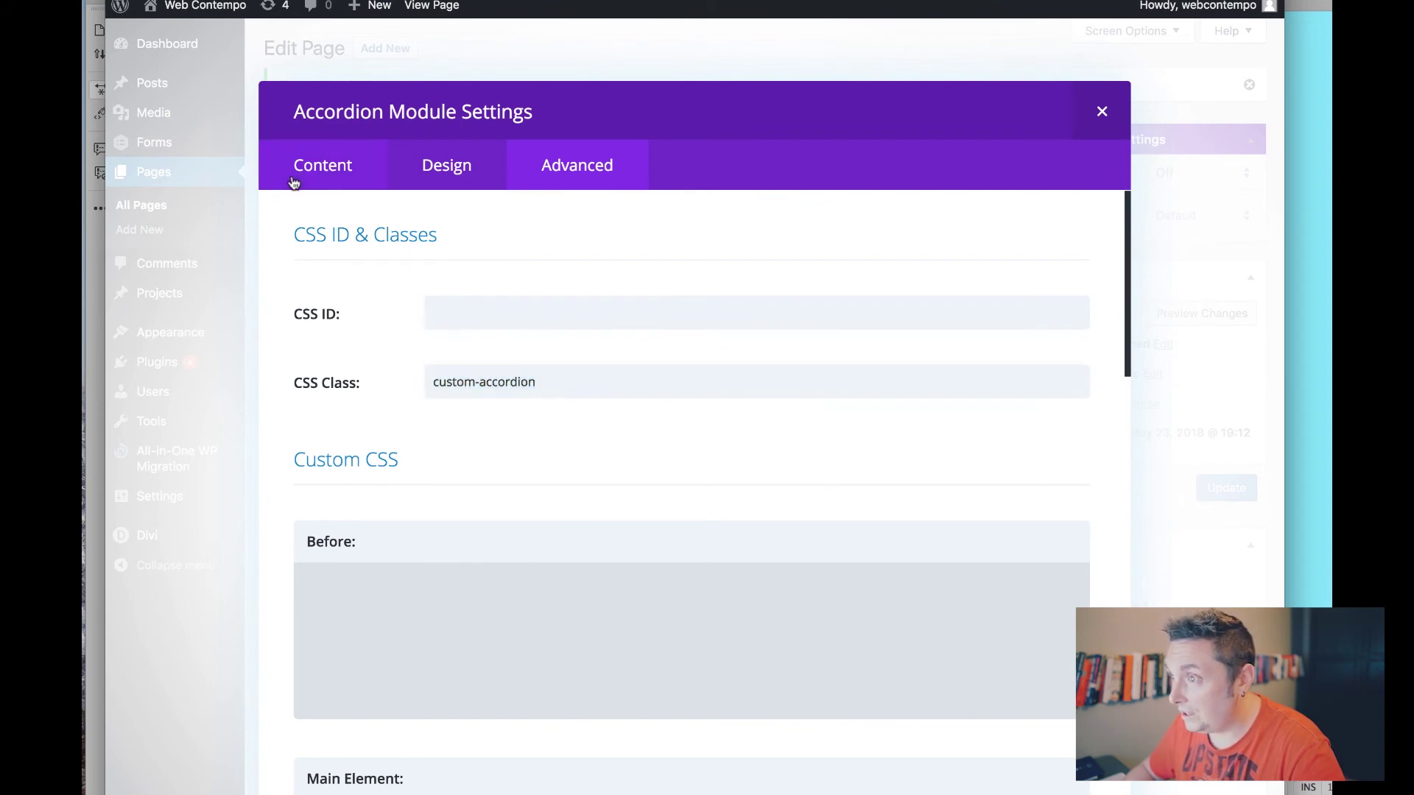
# - Open Item 1's settings in the accordion module and review the content code in its Toggle Icon custom CSS
pyautogui.click(322, 243)
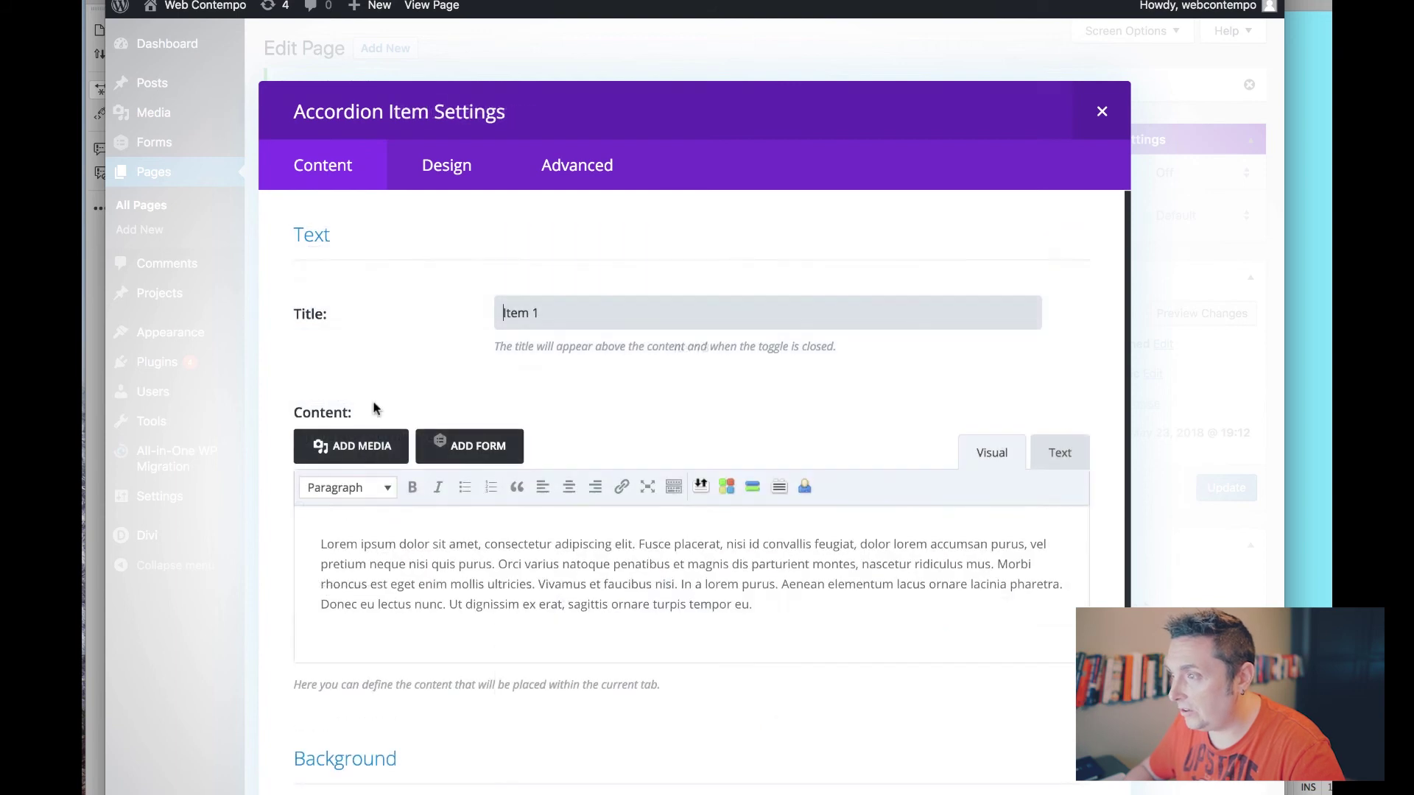
pyautogui.click(573, 157)
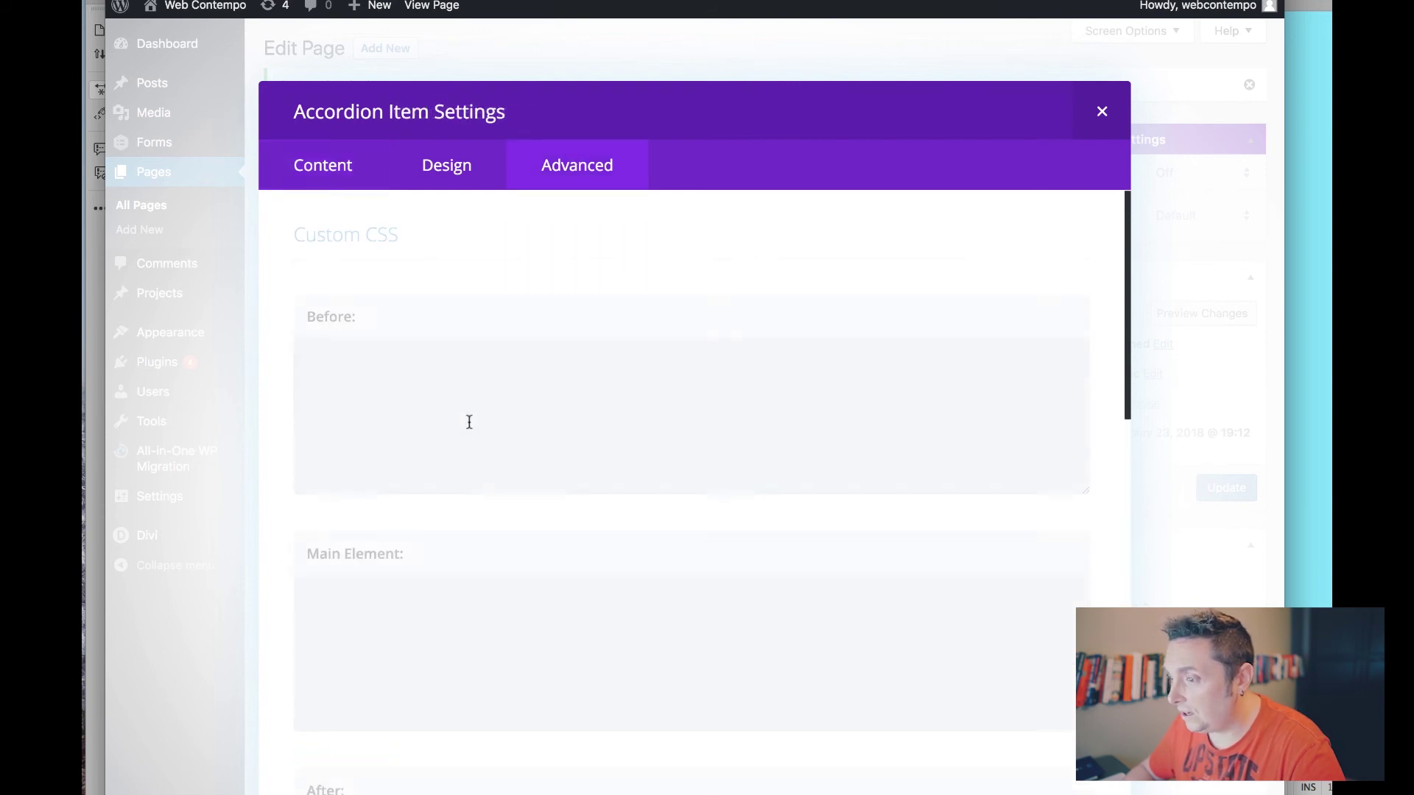
pyautogui.scroll(-5, 486, 475)
pyautogui.scroll(-10, 509, 474)
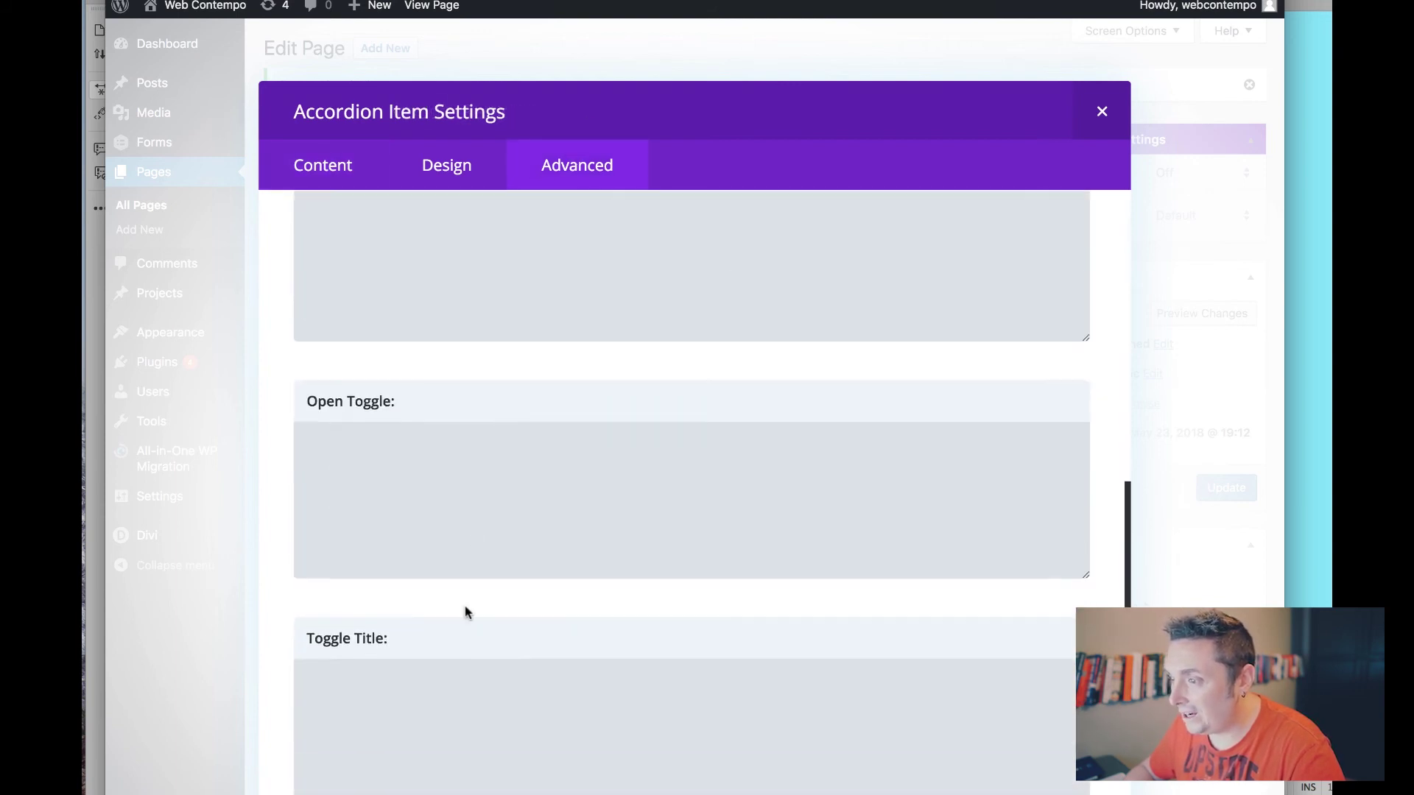
pyautogui.tripleClick(500, 493)
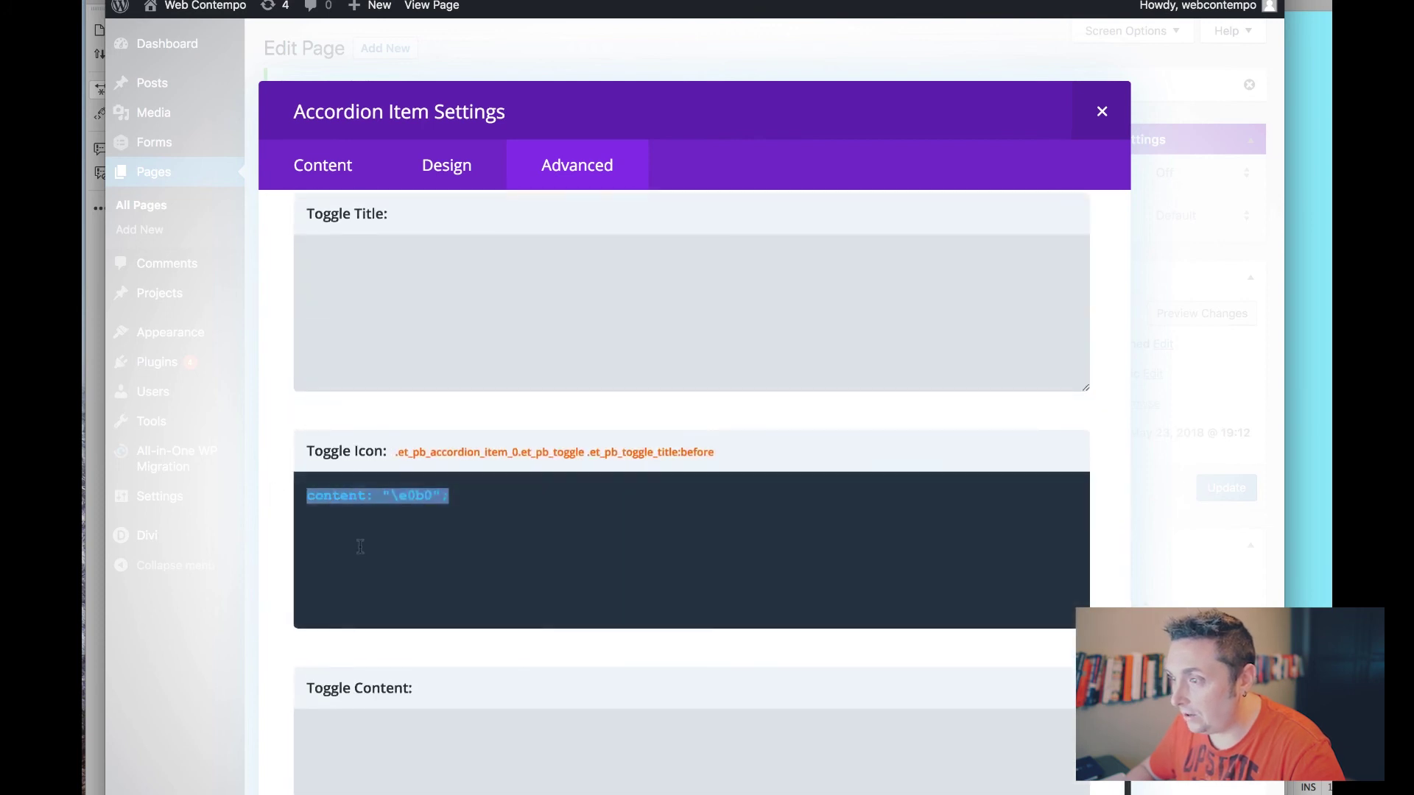
pyautogui.press('Right')
pyautogui.moveTo(508, 503); pyautogui.dragTo(277, 486)
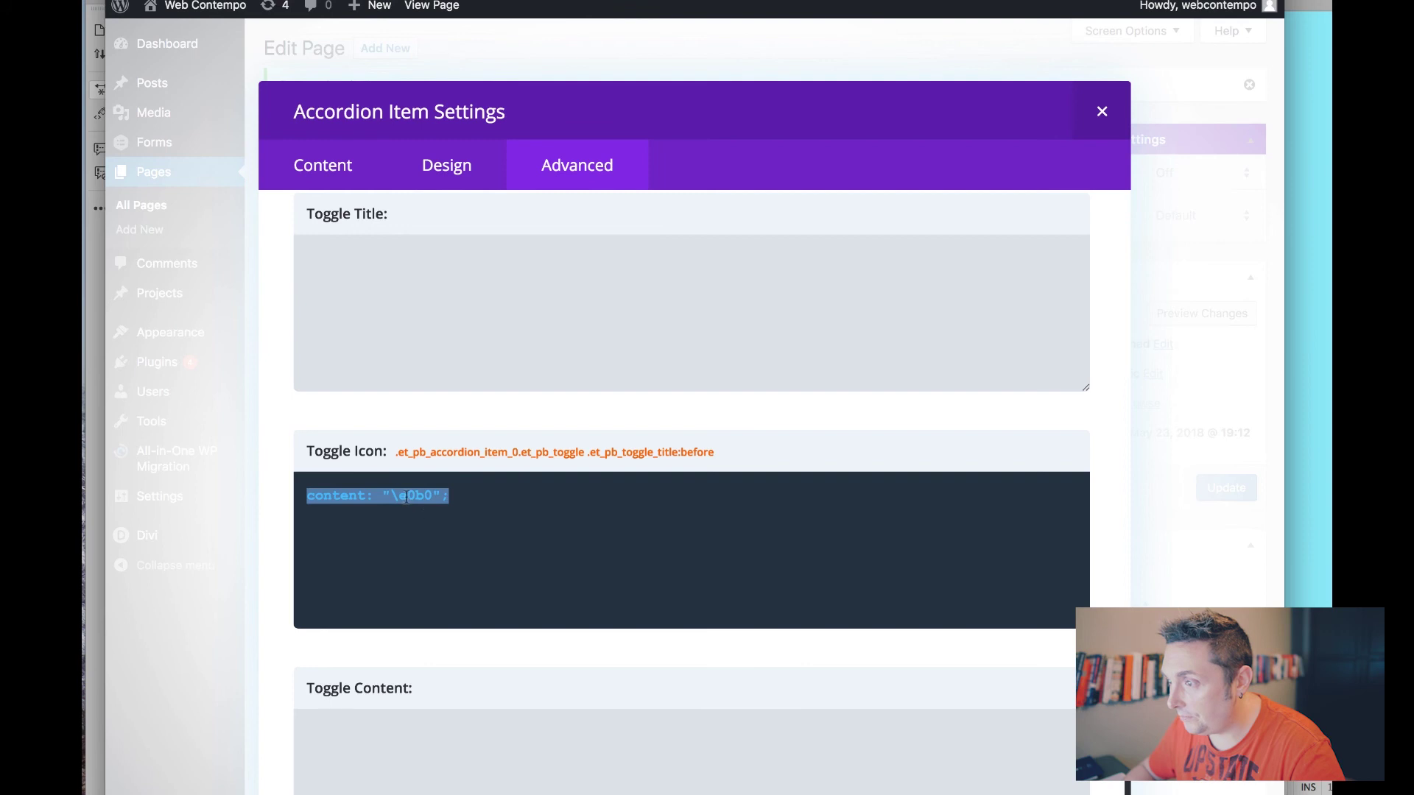
pyautogui.click(428, 499)
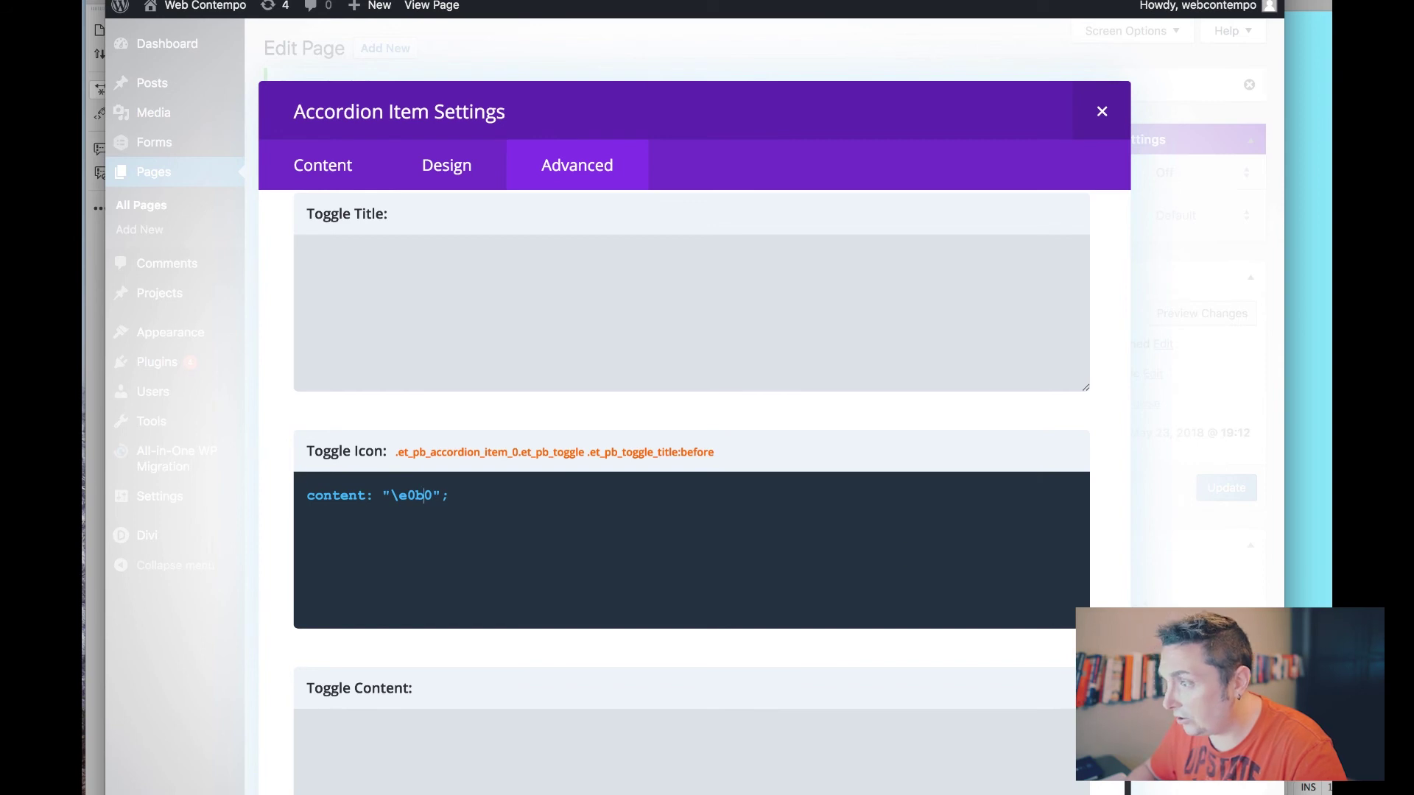
# - Switch to Untitled-2.css in the code editor and highlight the #ff0000 background color and the #e60d0d text-shadow color
pyautogui.press('super+Tab')
pyautogui.click(417, 237)
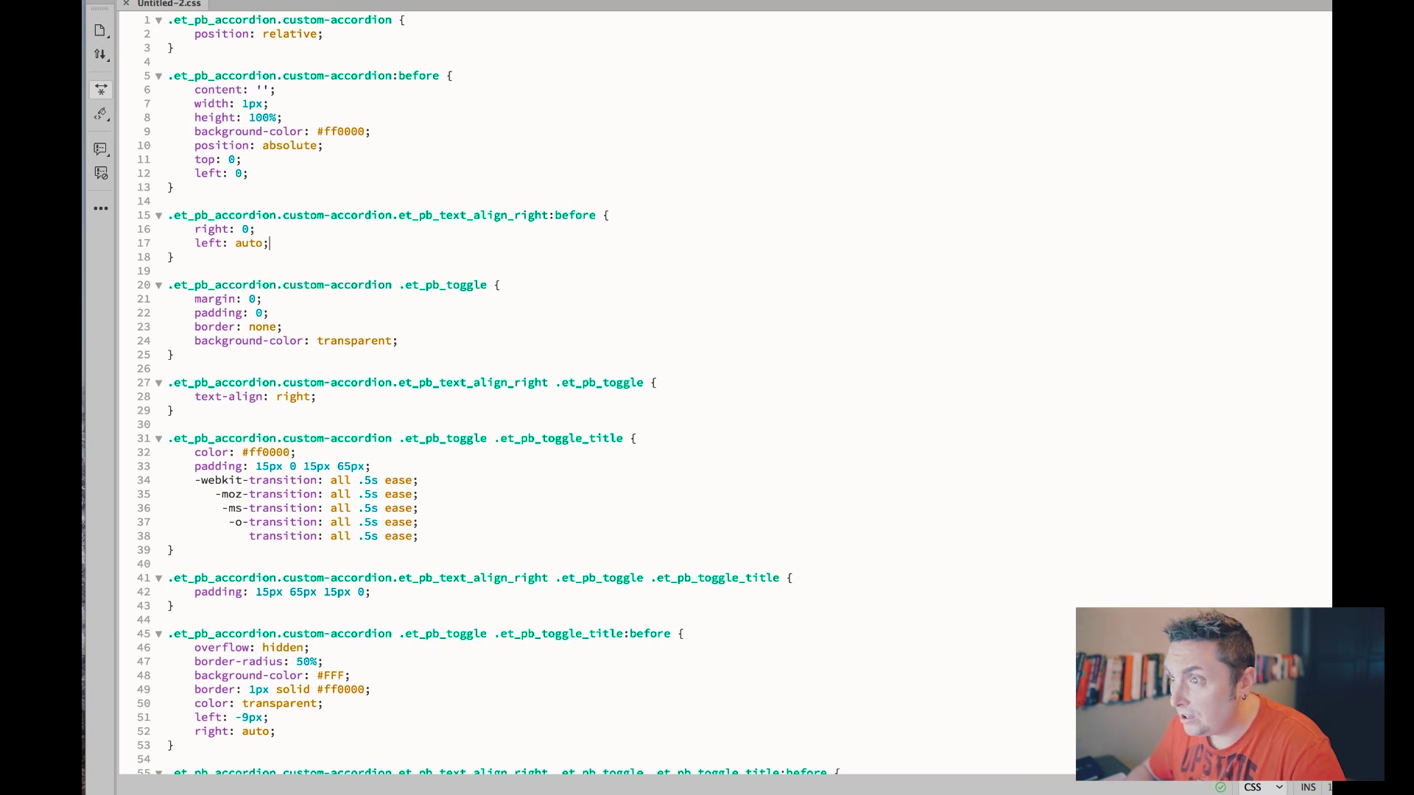
pyautogui.doubleClick(341, 130)
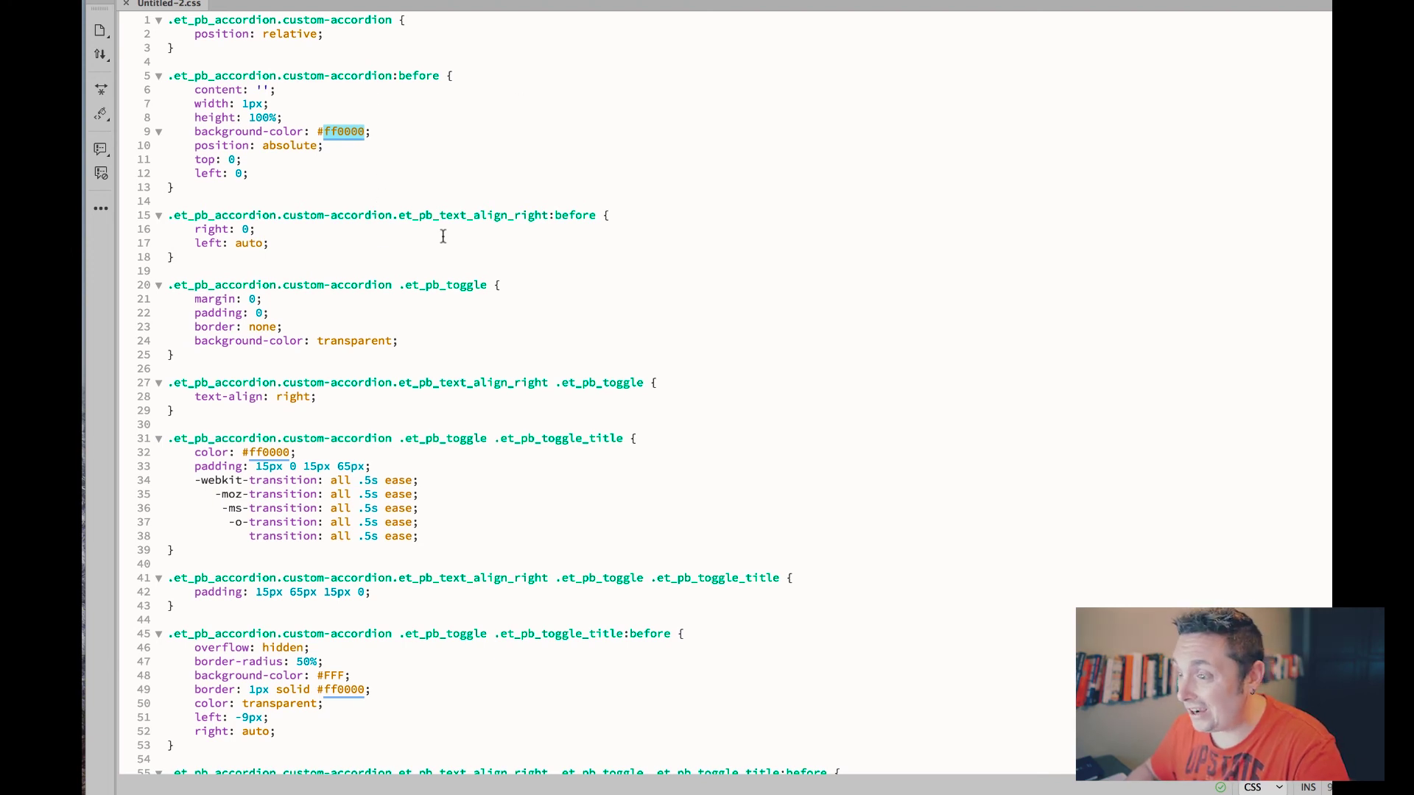
pyautogui.scroll(-10, 517, 318)
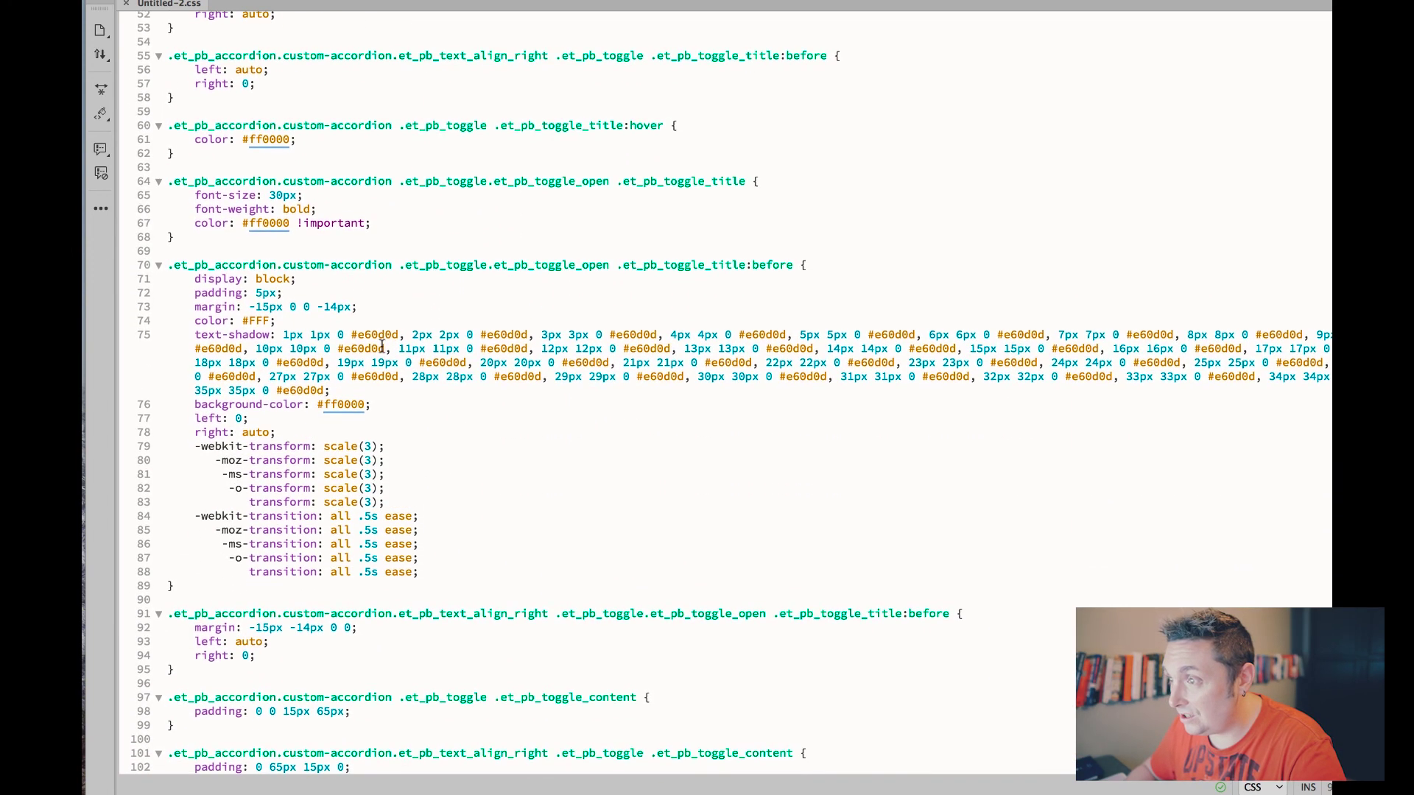
pyautogui.doubleClick(371, 334)
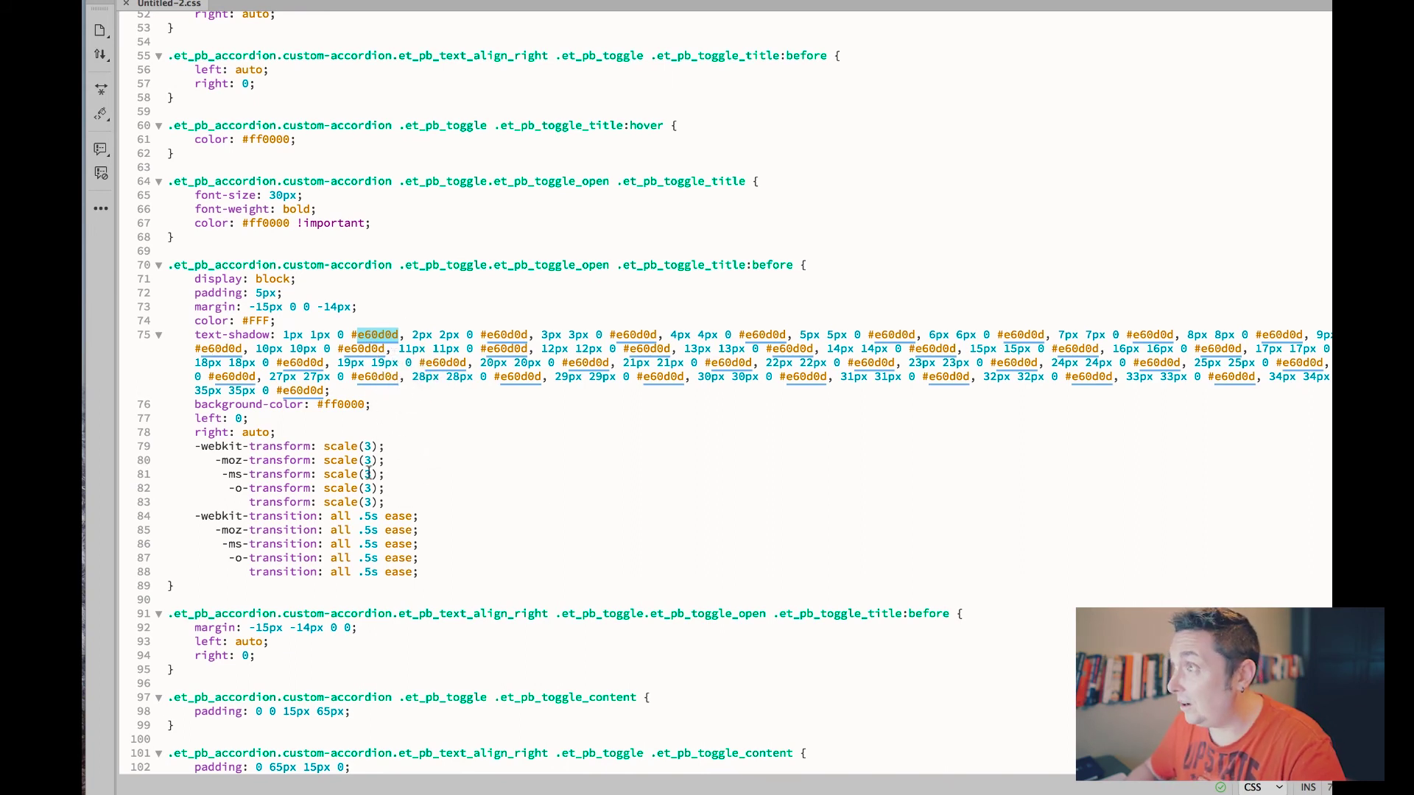
pyautogui.scroll(-1, 369, 474)
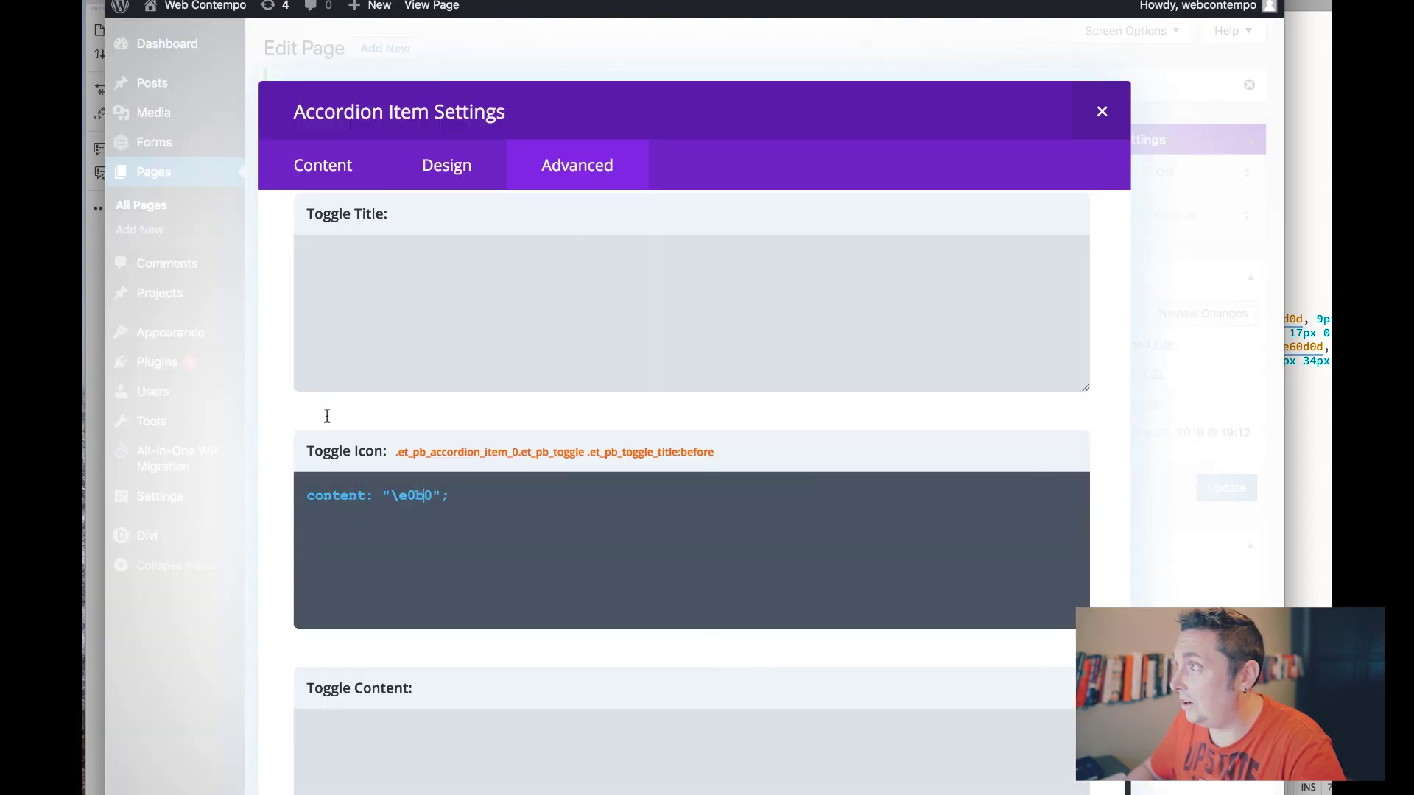
# - Close the accordion settings and delete the whole text-shadow declaration on line 75 of the Custom CSS in Divi Theme Options
pyautogui.click(1102, 111)
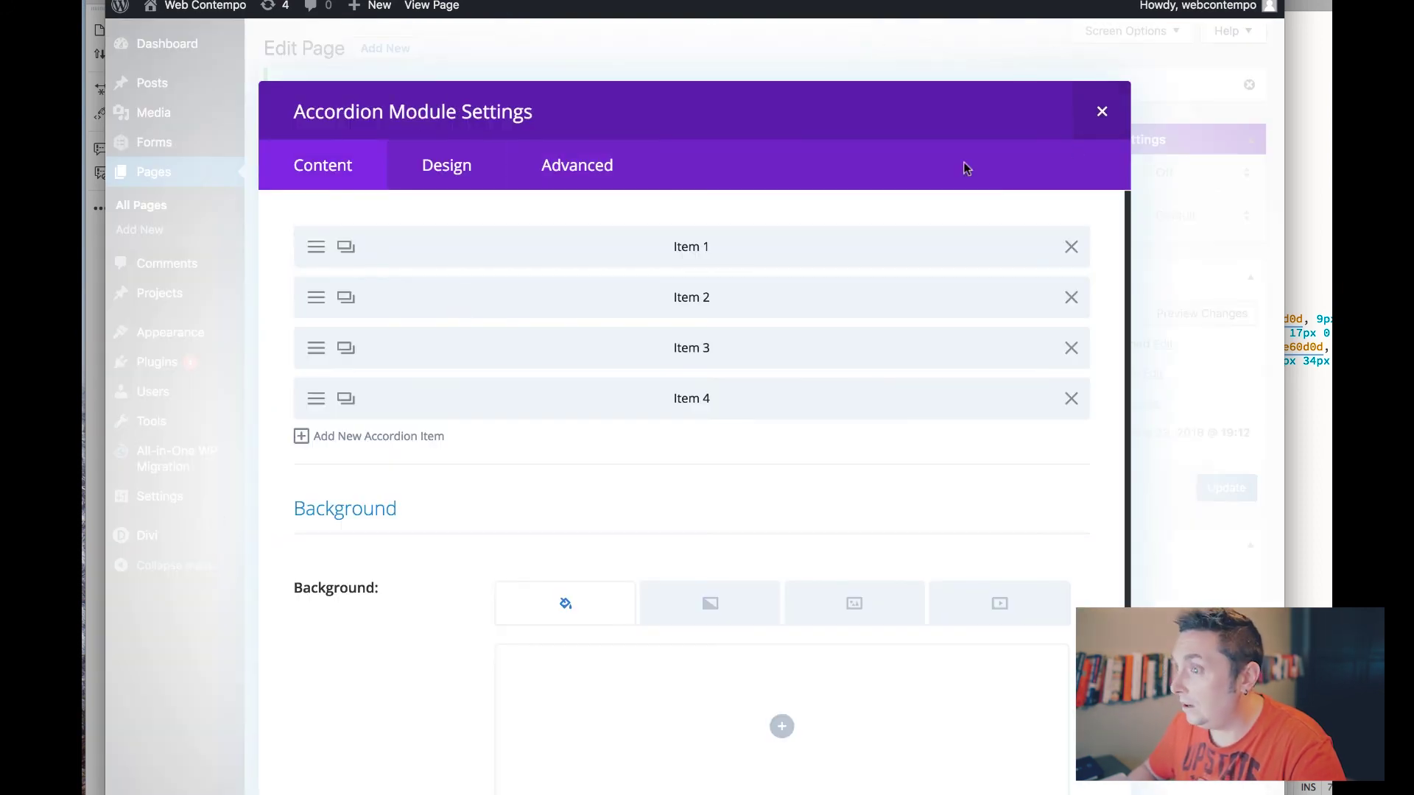
pyautogui.click(1102, 112)
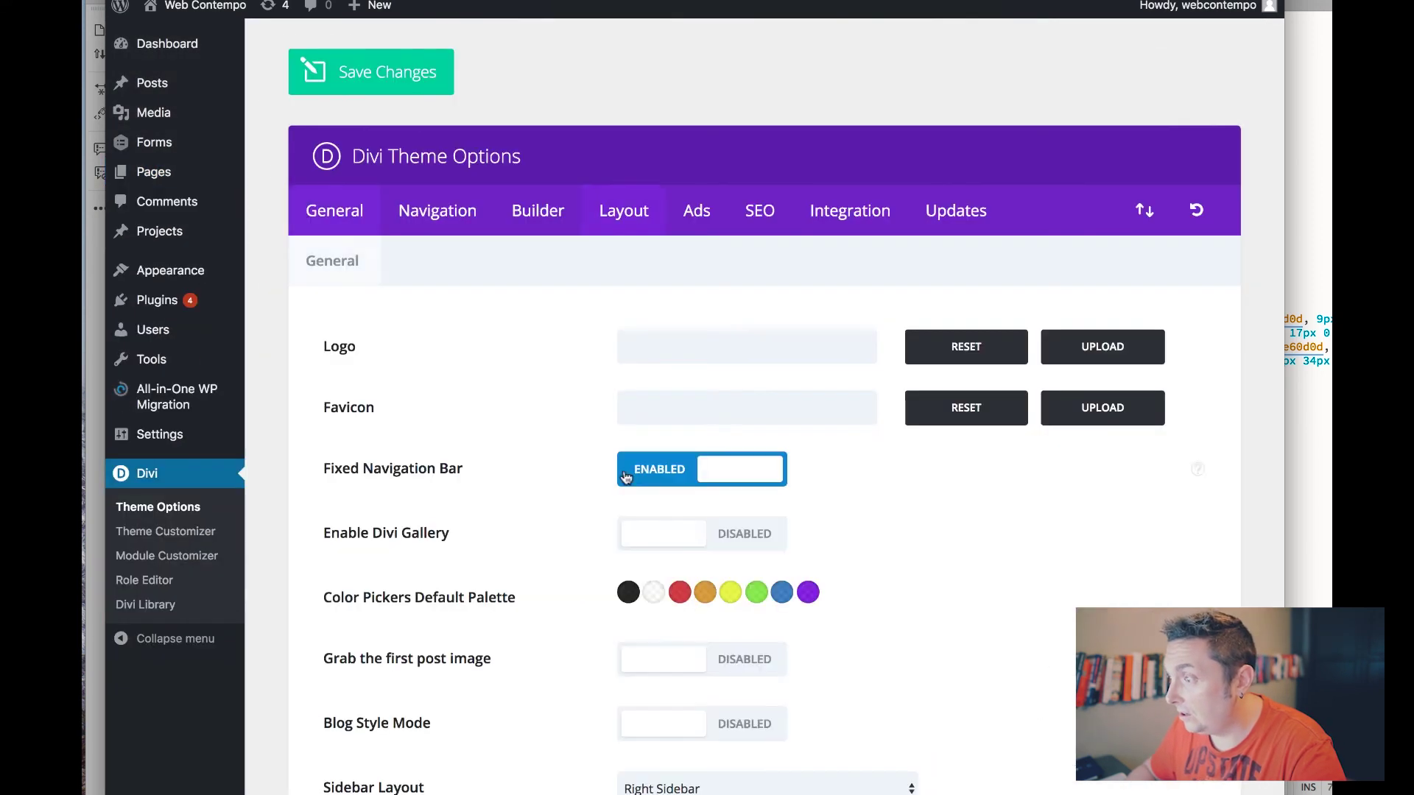
pyautogui.scroll(-20, 815, 738)
pyautogui.scroll(-20, 814, 739)
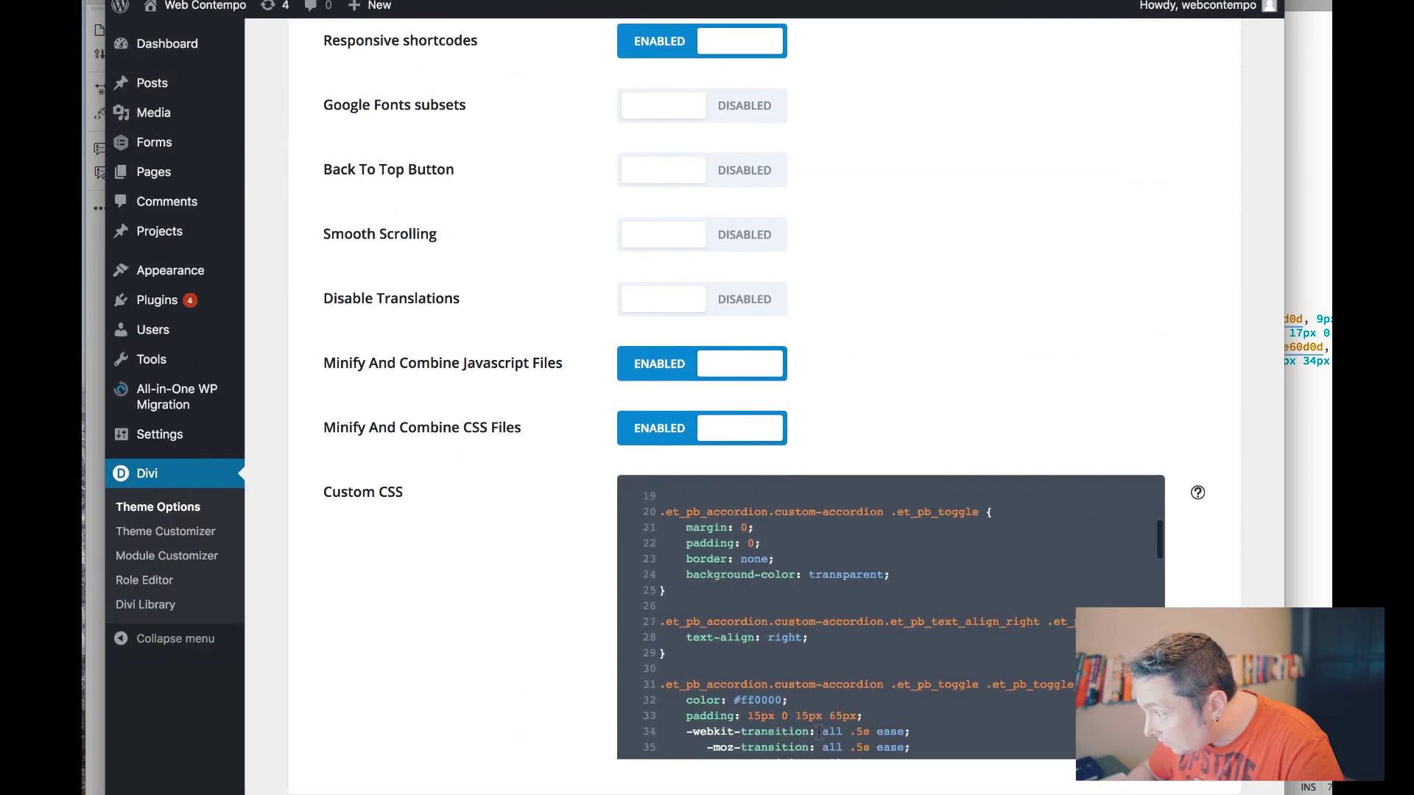
pyautogui.scroll(3, 820, 694)
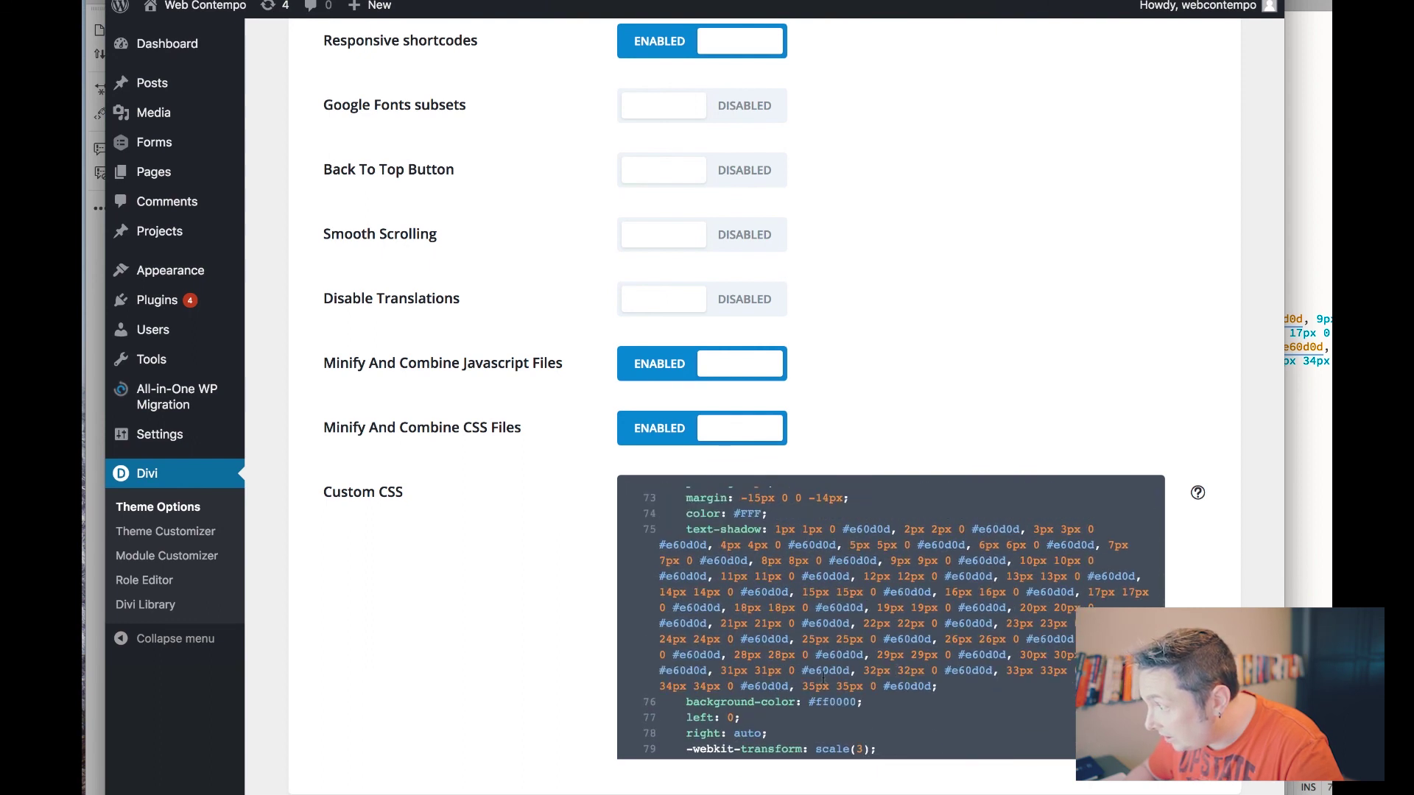
pyautogui.click(734, 574)
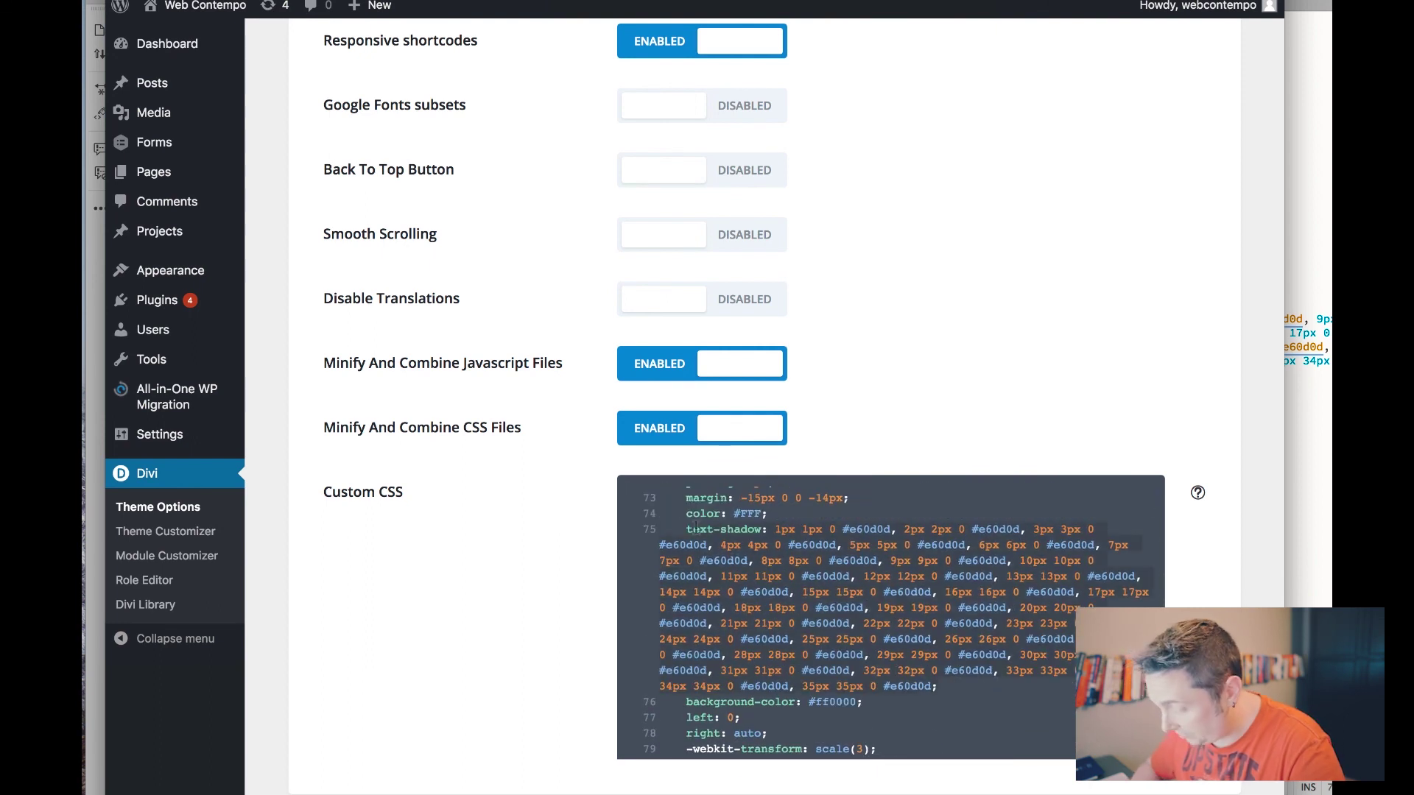
pyautogui.press('BackSpace')
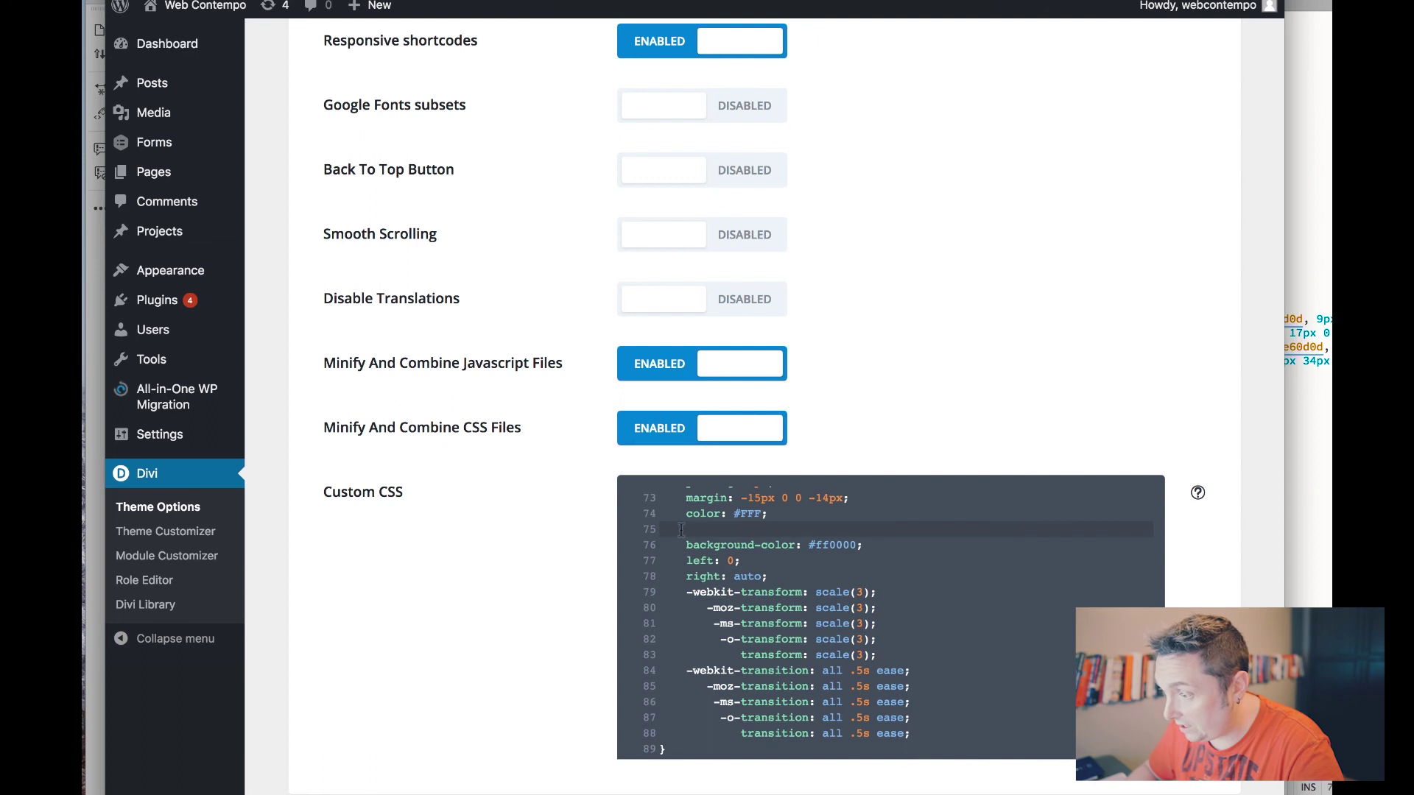
pyautogui.click(685, 495)
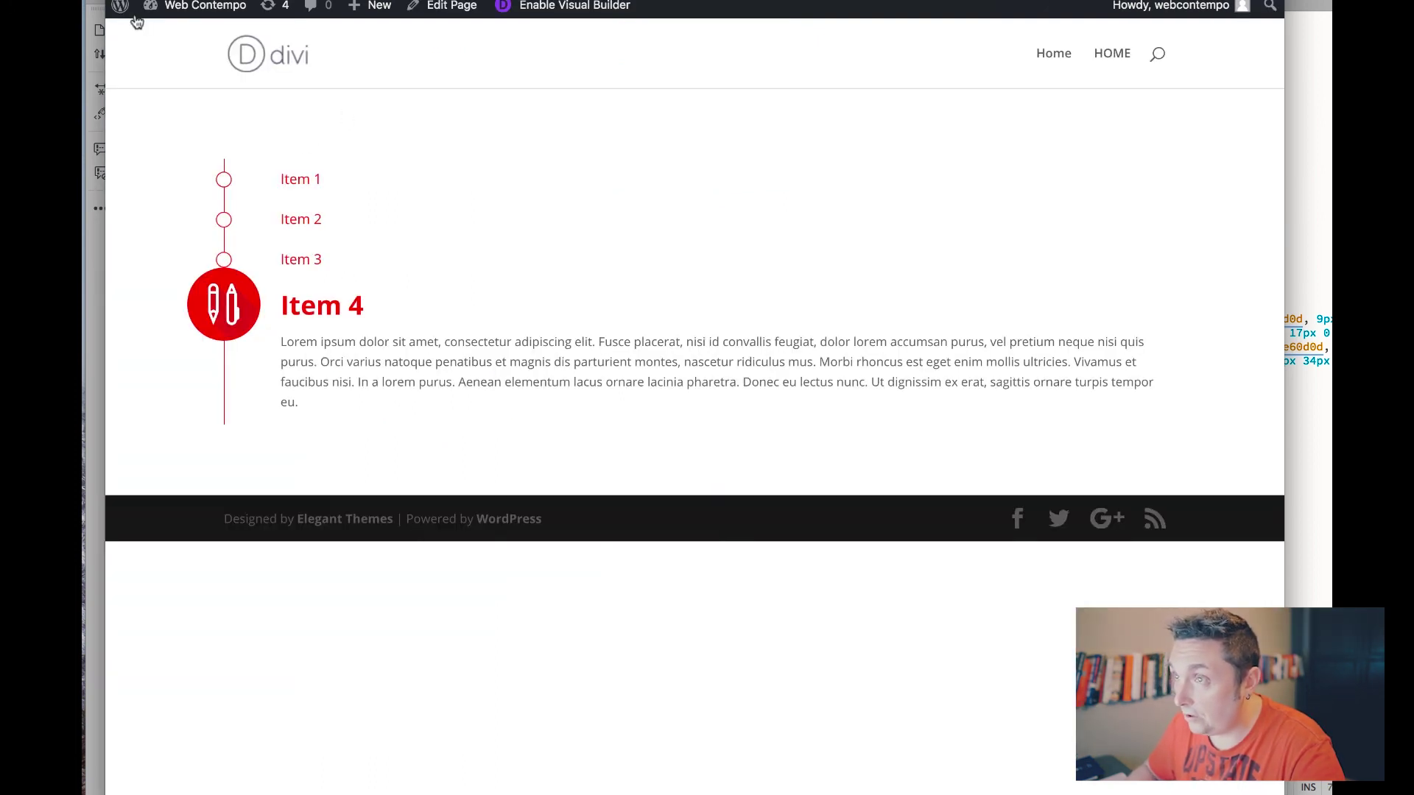
# - Reload the live accordion page and expand Items 2, 3 and 4 in turn to check their icons without the shadow
pyautogui.press('super+r')
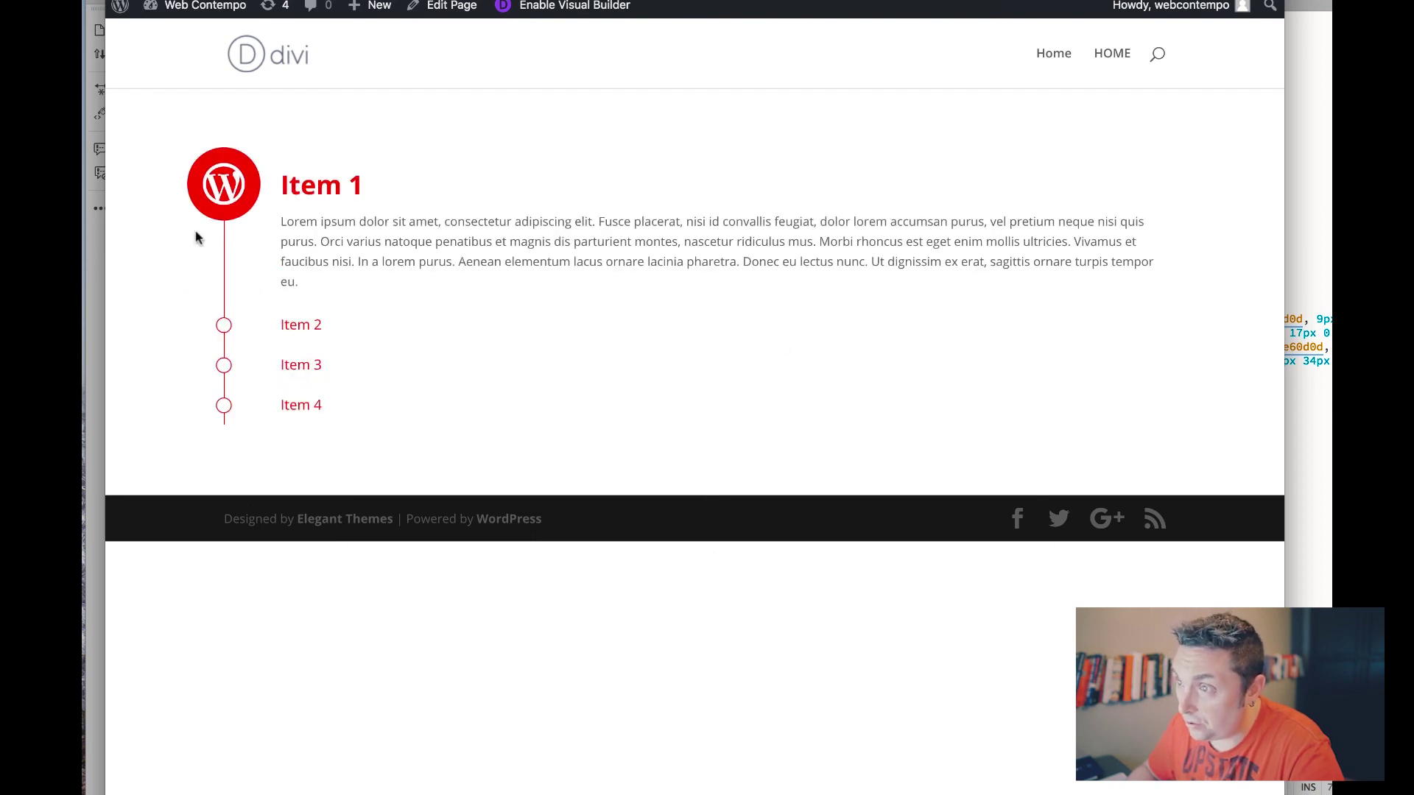
pyautogui.click(225, 325)
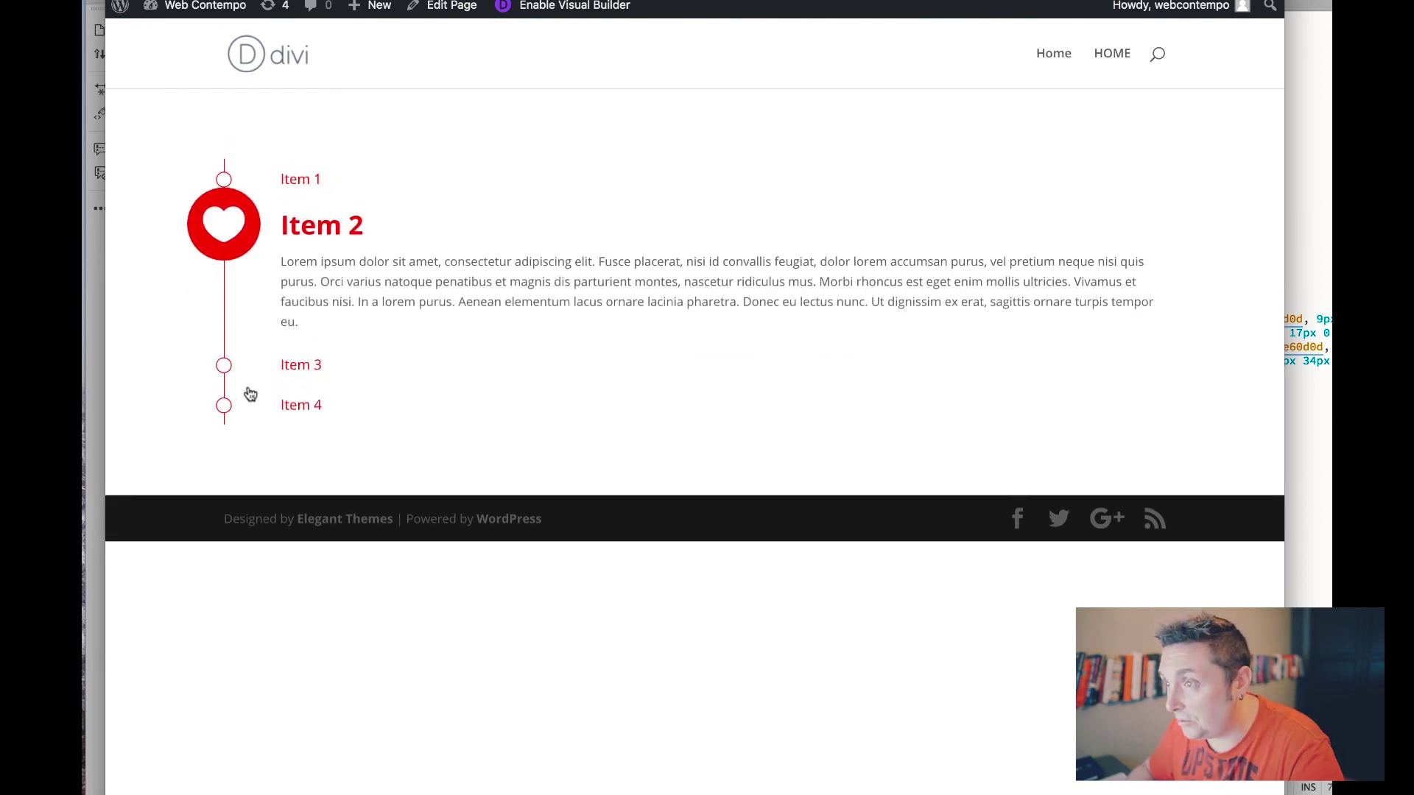
pyautogui.click(225, 366)
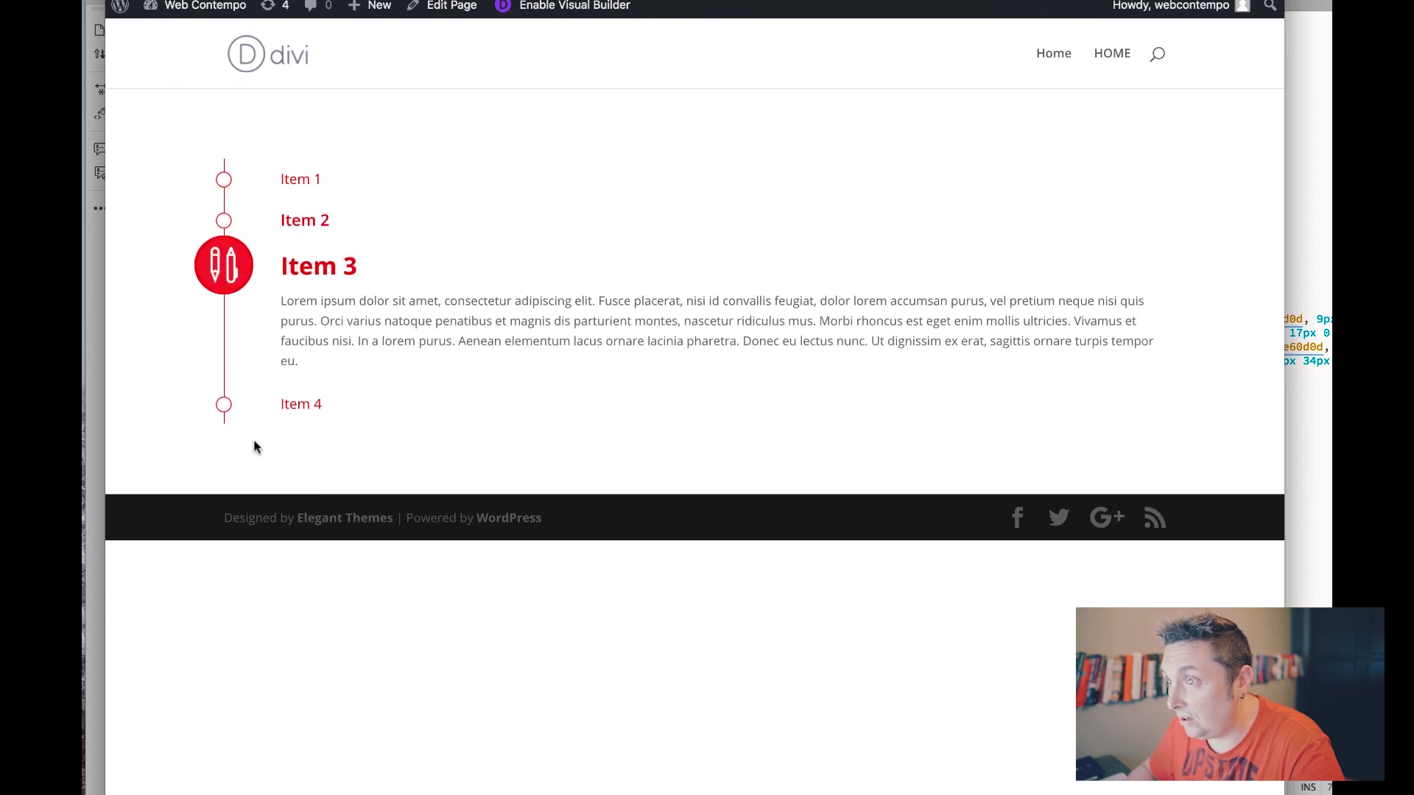
pyautogui.click(224, 401)
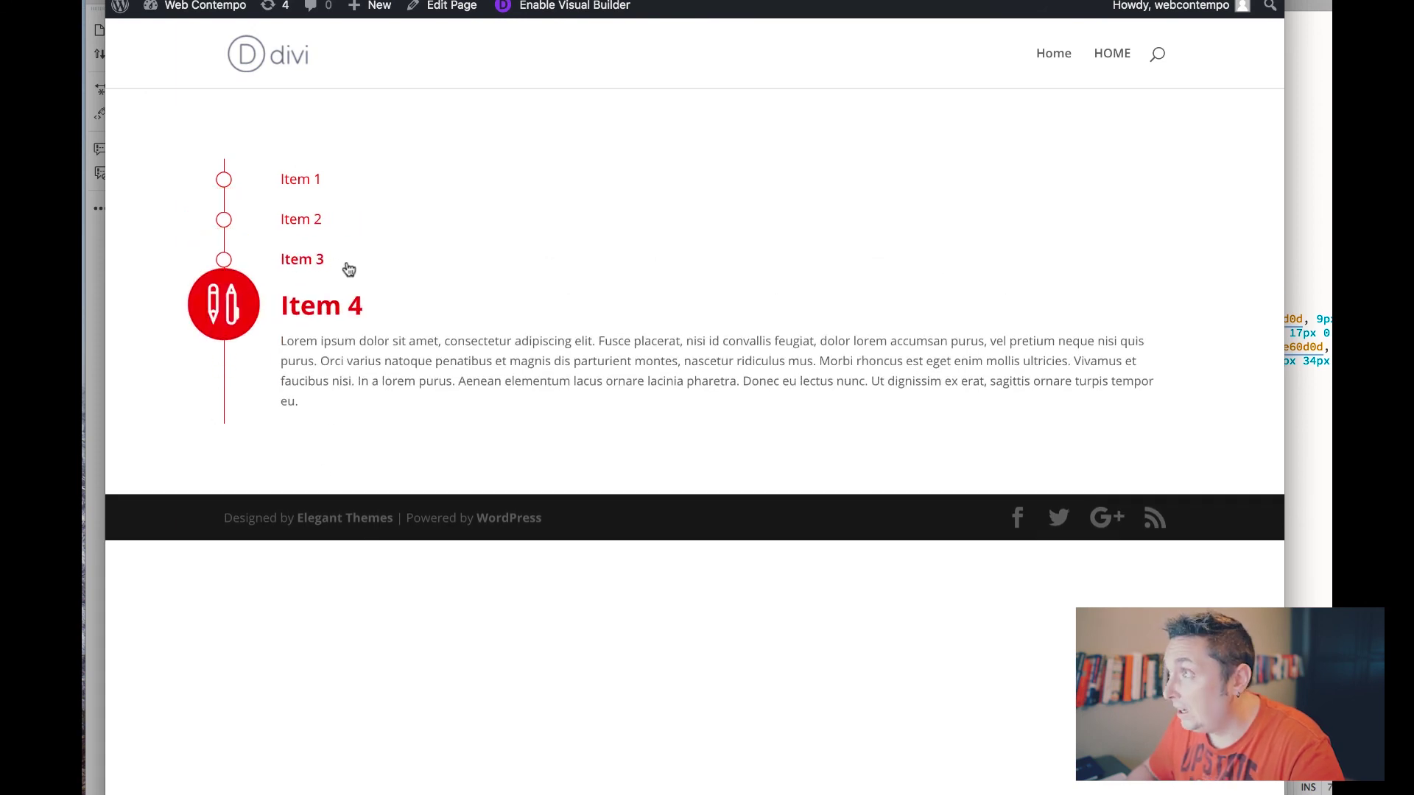